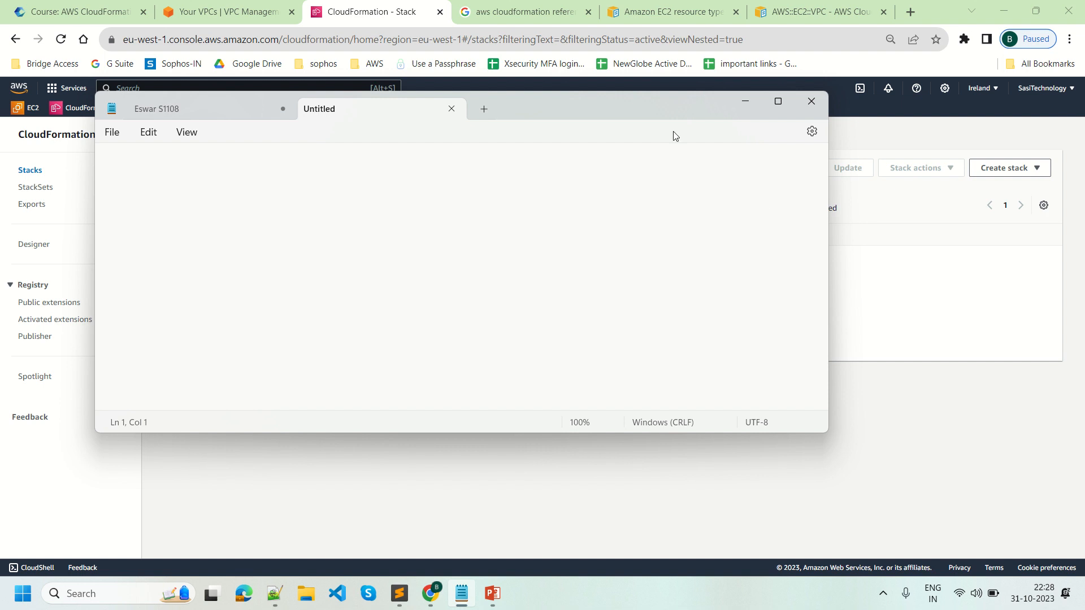
- Write the line "key: Value" in the untitled note, then minimize the note window
key(Return)
text(key: Val)
key(BackSpace)
text(leu)
key(BackSpace)
key(BackSpace)
text(ue)
key(Return)
key(Return)
click(743, 99)
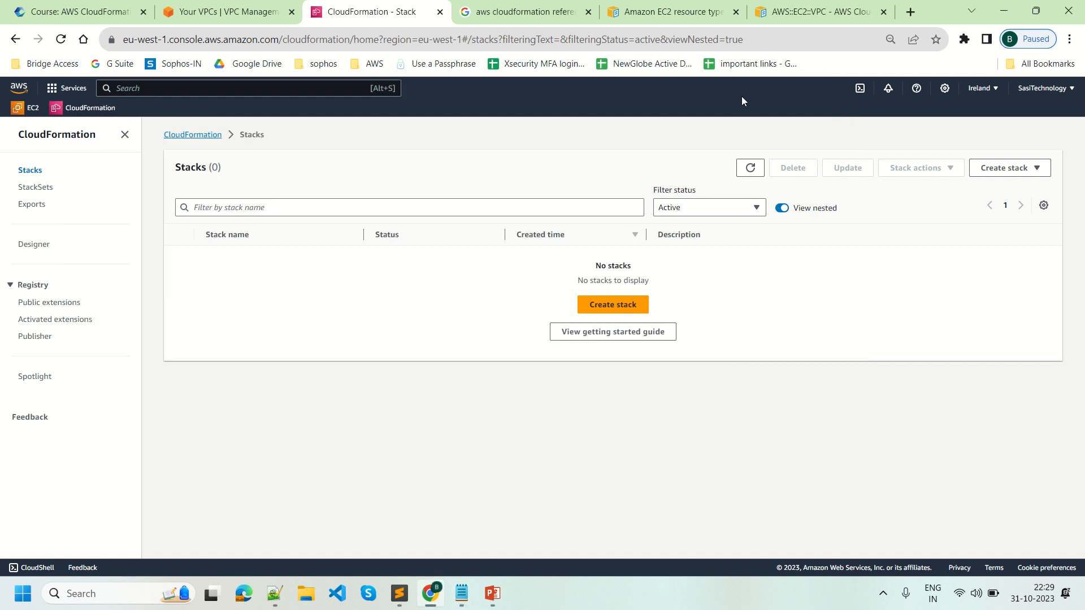
- Close the browser pages with the CloudFormation reference search, the Amazon EC2 resource types and the AWS::EC2::VPC documentation
click(525, 11)
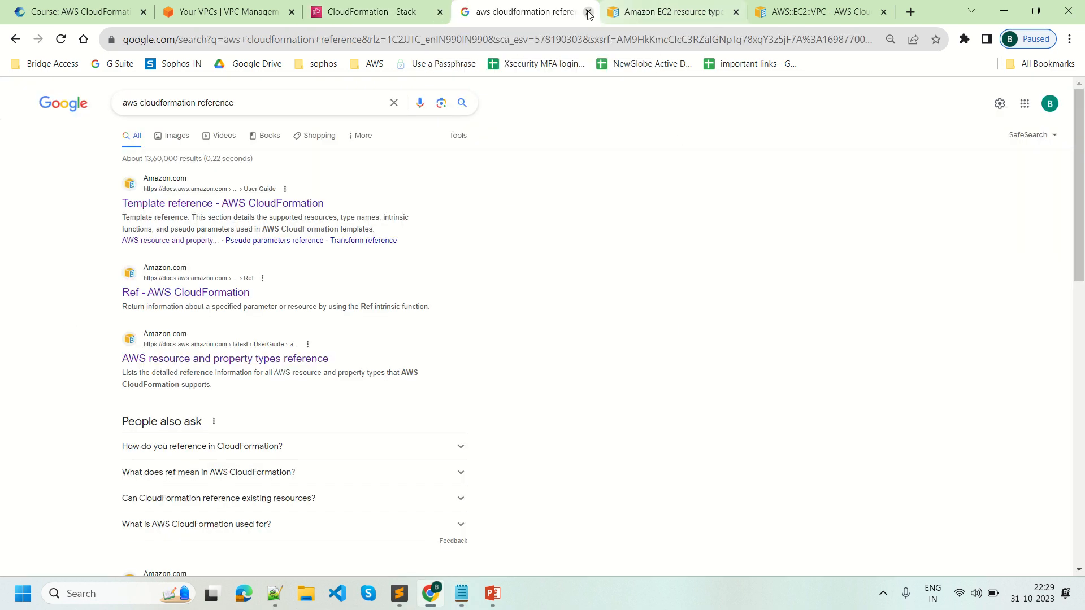
click(588, 12)
click(589, 12)
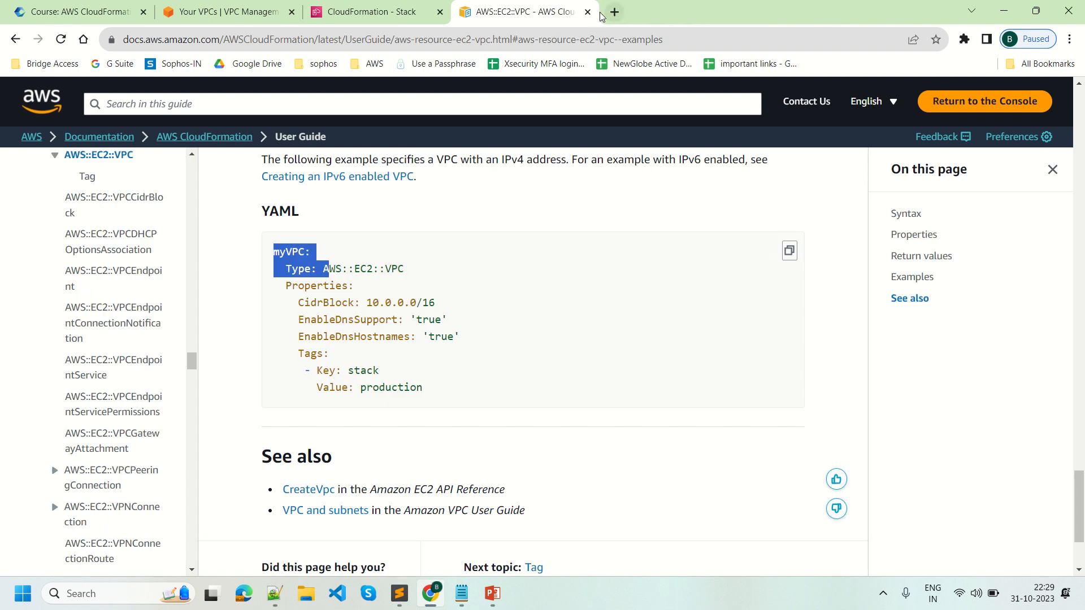
click(589, 12)
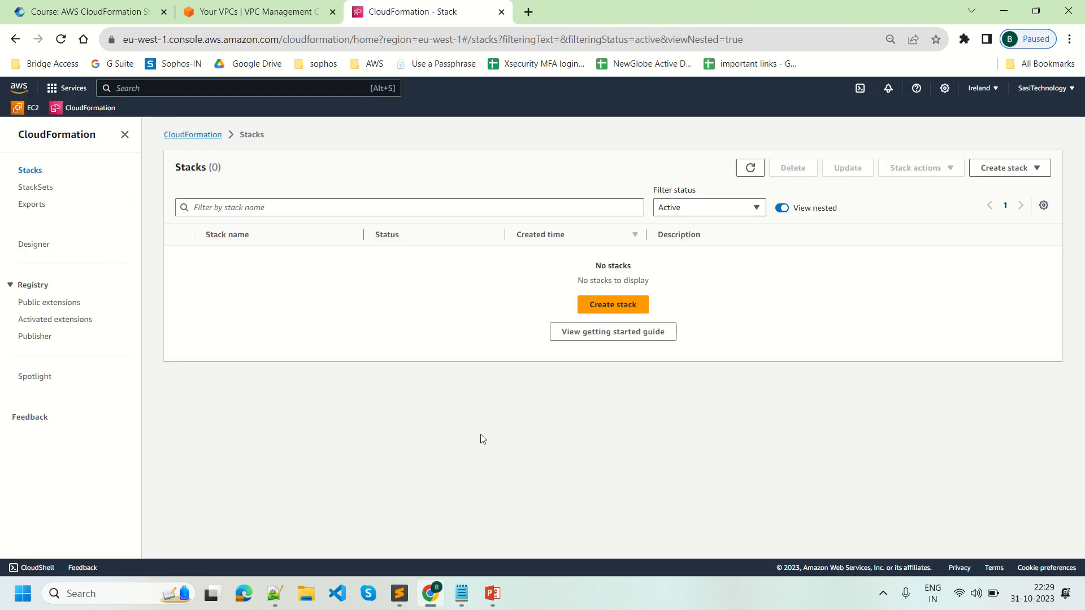
- Switch to Sublime Text and add "AWSTemplateFormationVersion: 2010-09-09" on line 3 of test.yaml, followed by a blank line
click(397, 594)
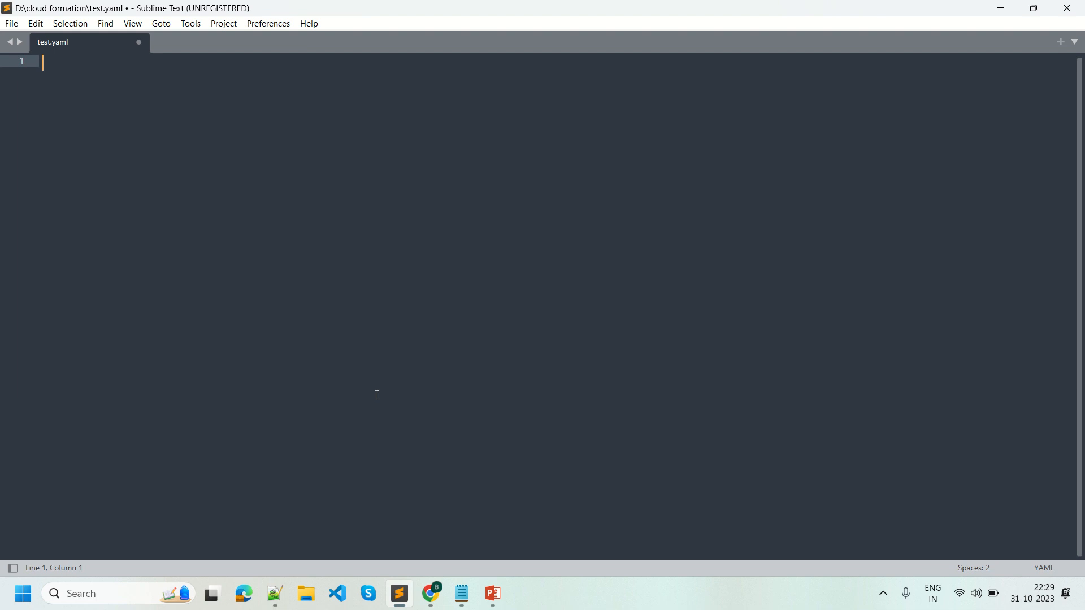
key(Return)
key(Return)
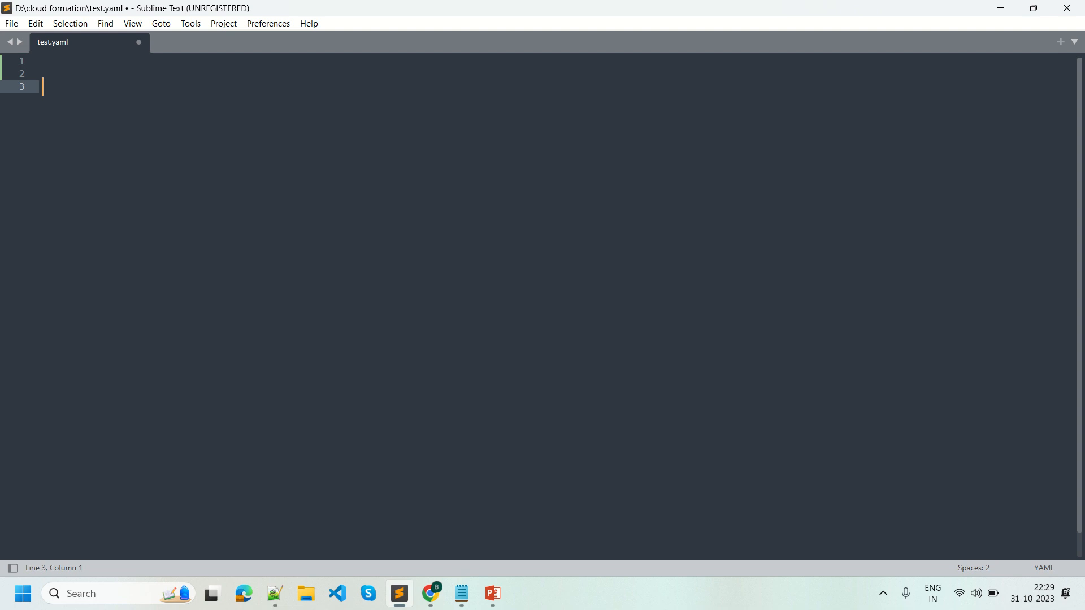
text(AWSTemplateFormat)
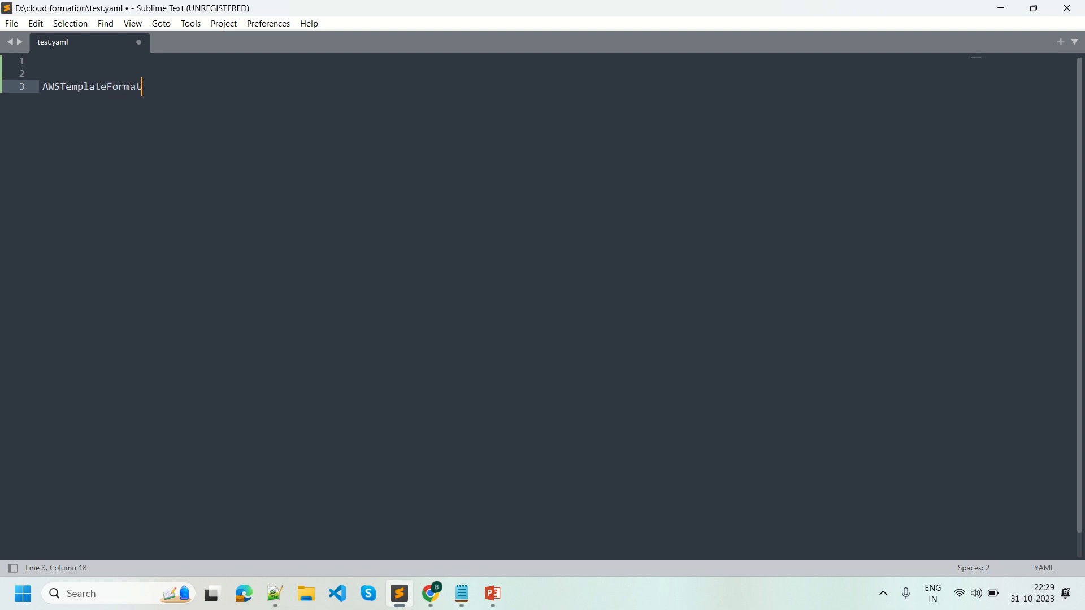
text(ionVersion: 2)
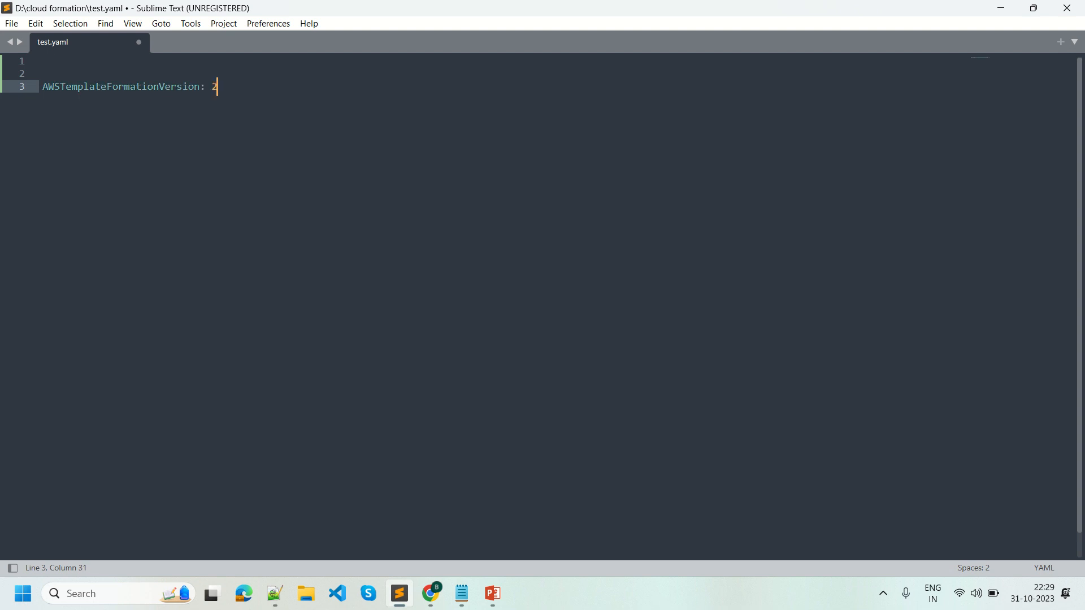
text(010-09-09)
key(Return)
key(Return)
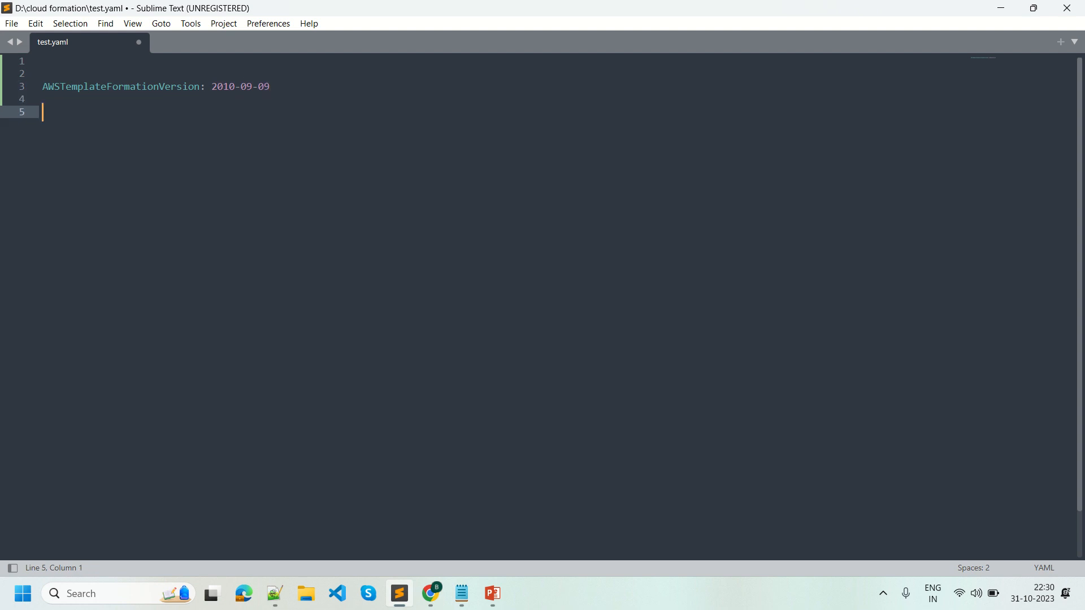
- Add a Description entry with the text "deploye VPC using aws cloudformation", followed by a blank line
text(Description:)
text(deploye VPC )
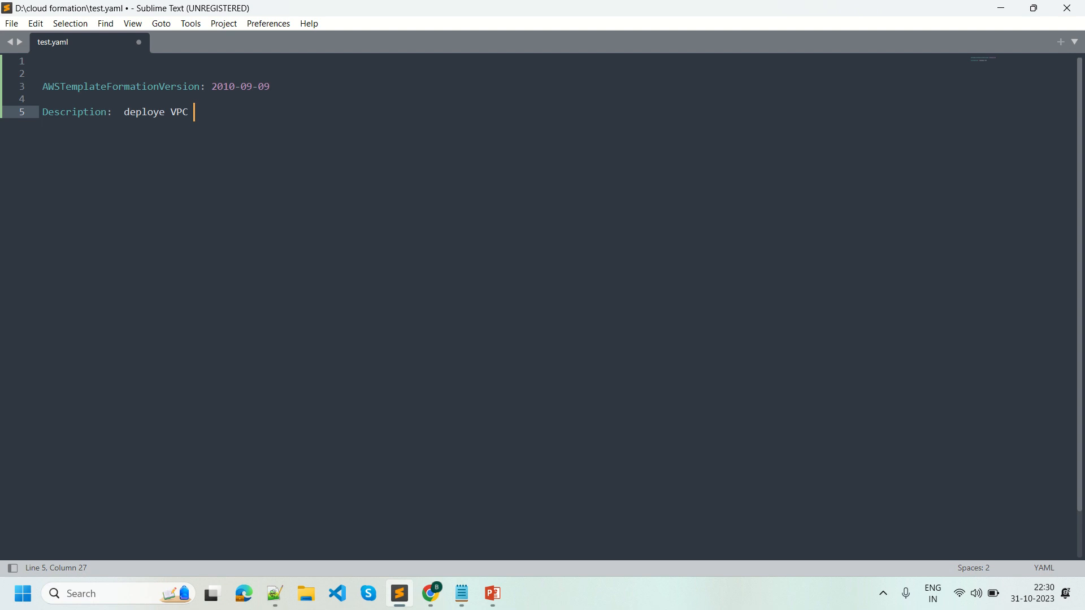
text(using a)
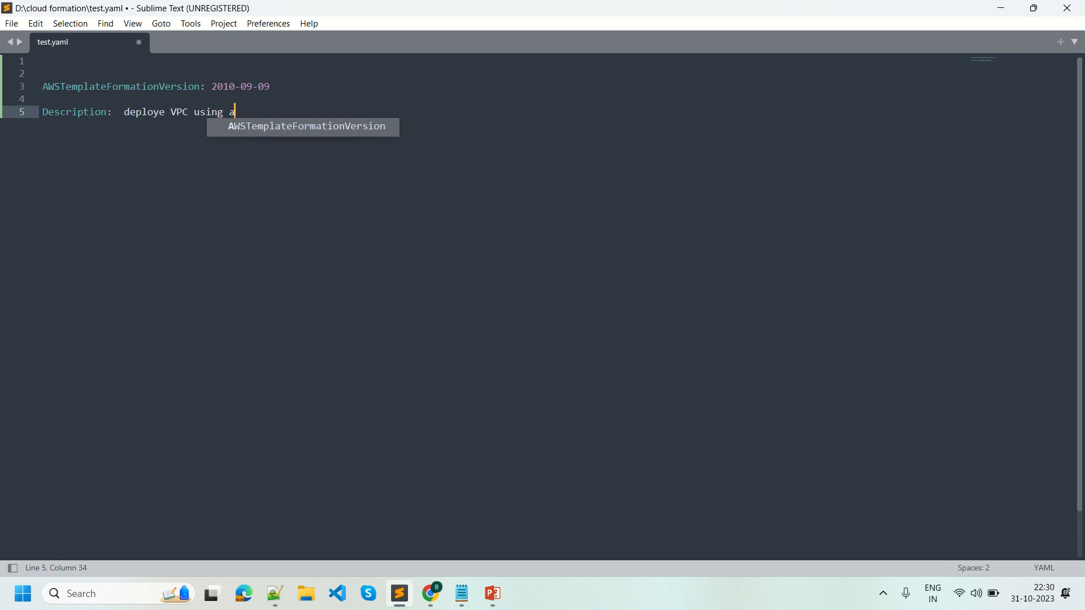
text(ws cloudf)
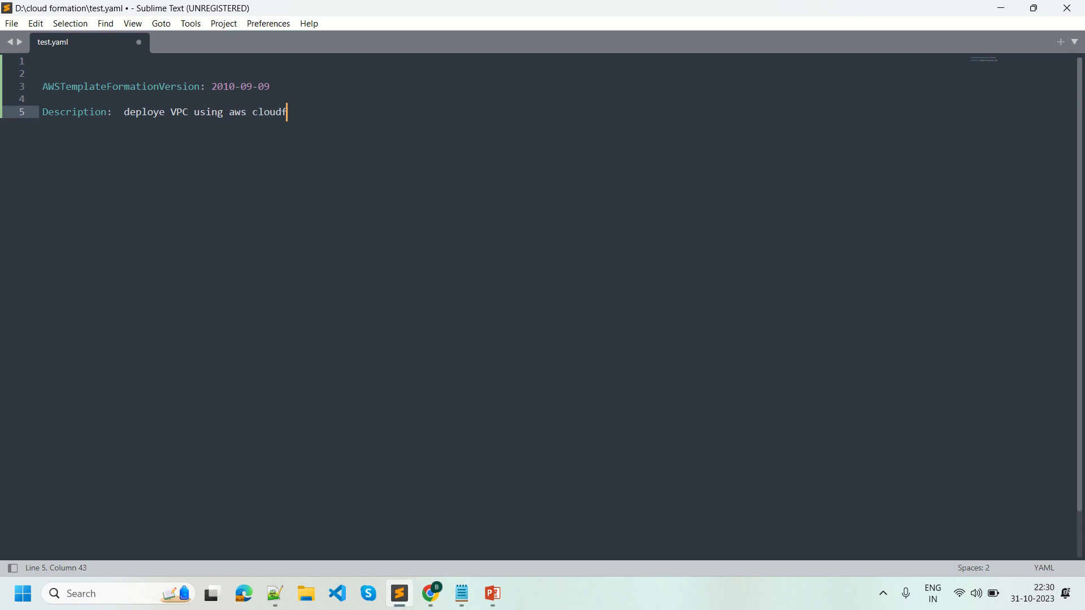
text(ormation)
key(Return)
key(Return)
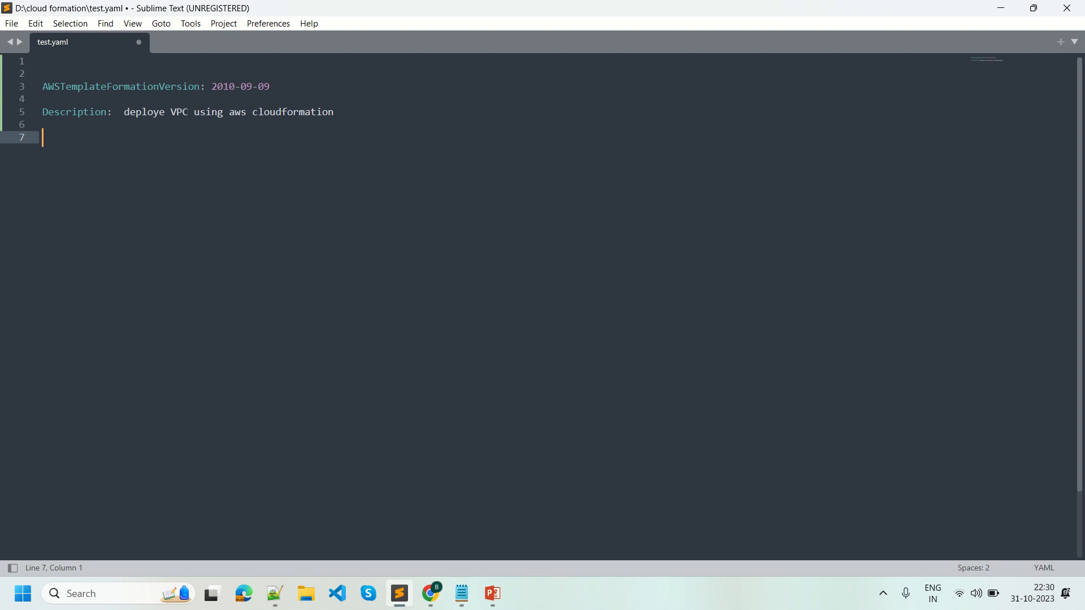
- Add a Resources section containing an indented resource key named productionVPC, and start a new line beneath it
text(R)
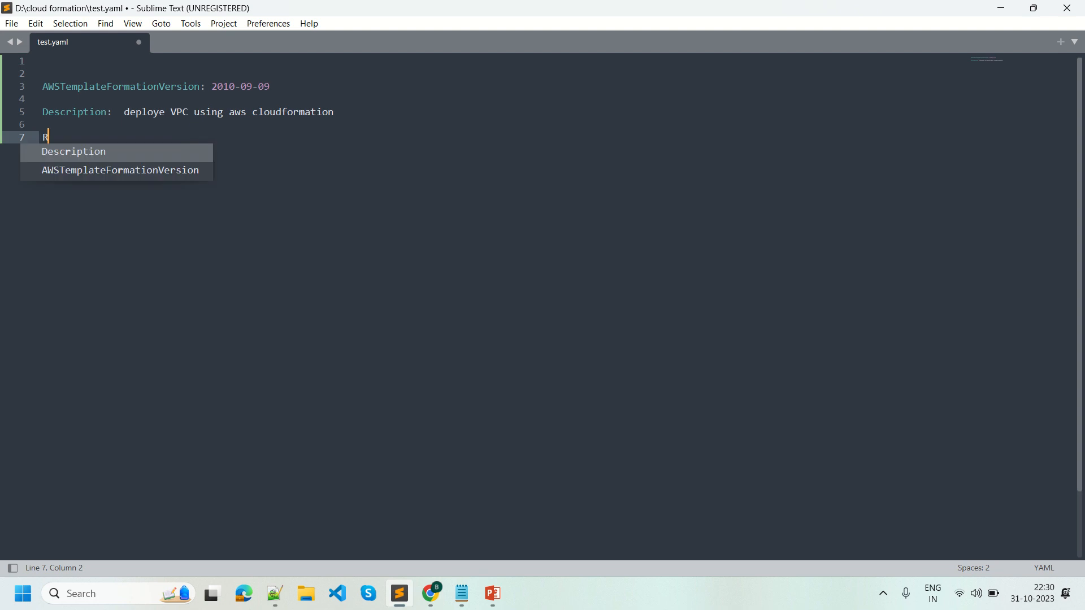
text(esou)
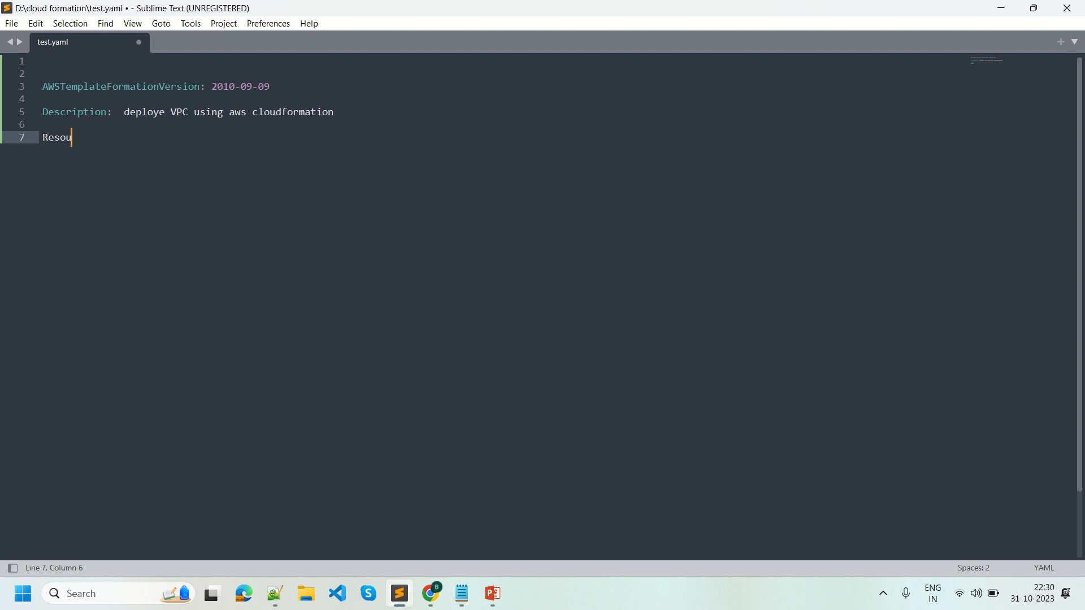
text(rces:)
key(Return)
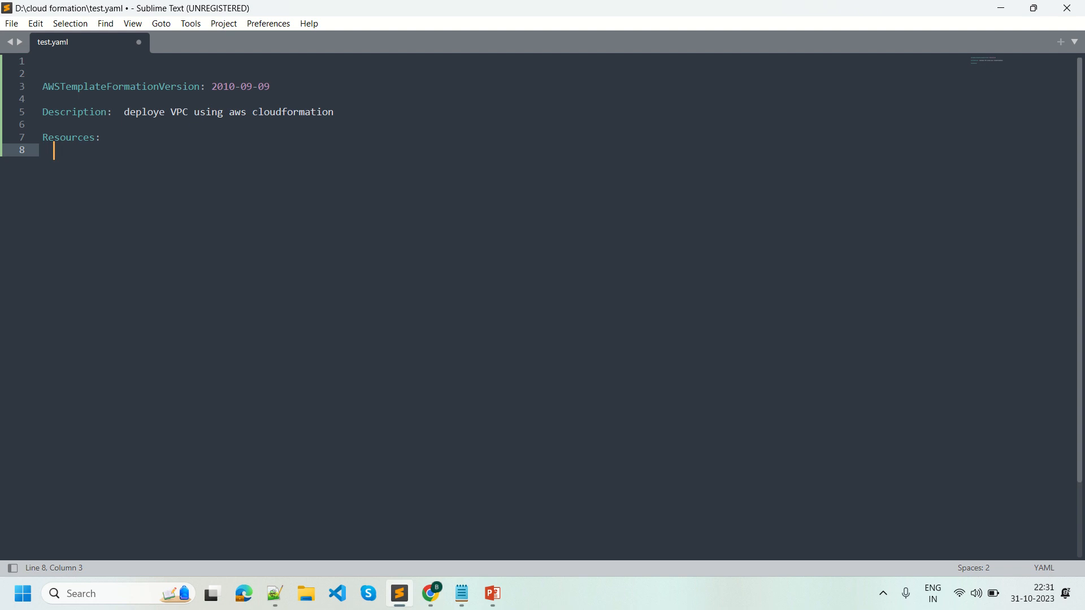
text(pro)
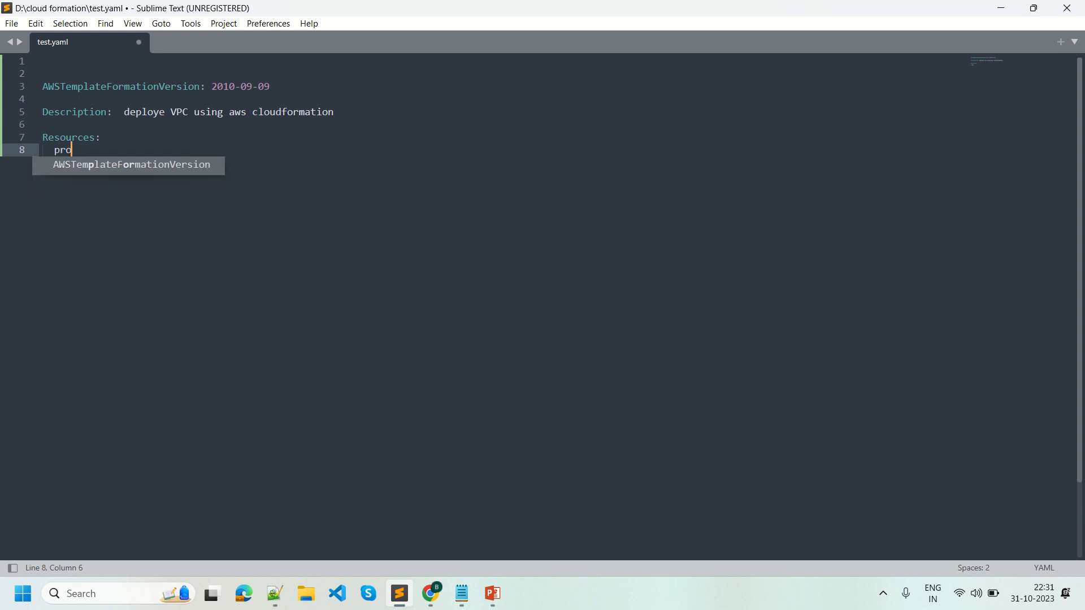
text(duction)
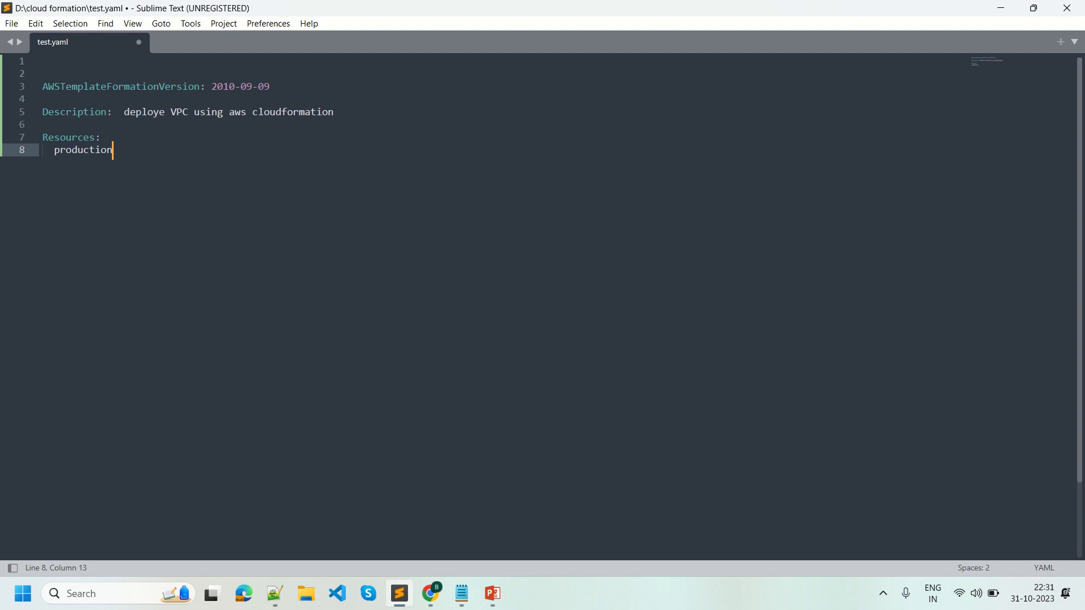
text(VPC:)
key(Return)
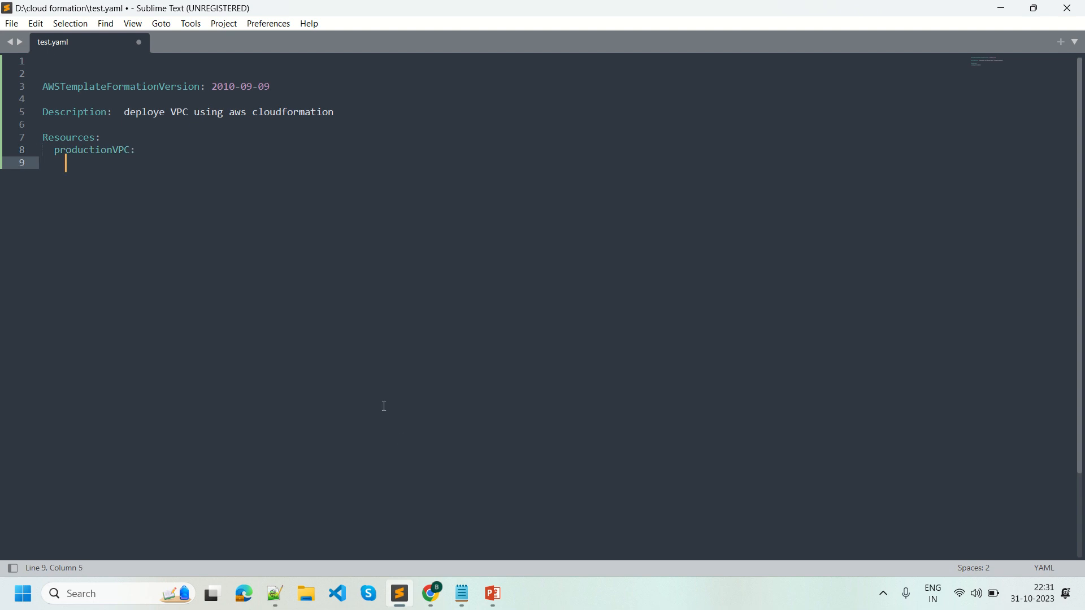
- Switch to Chrome and search Google for "aws cloudformation reference" in a new tab
click(434, 602)
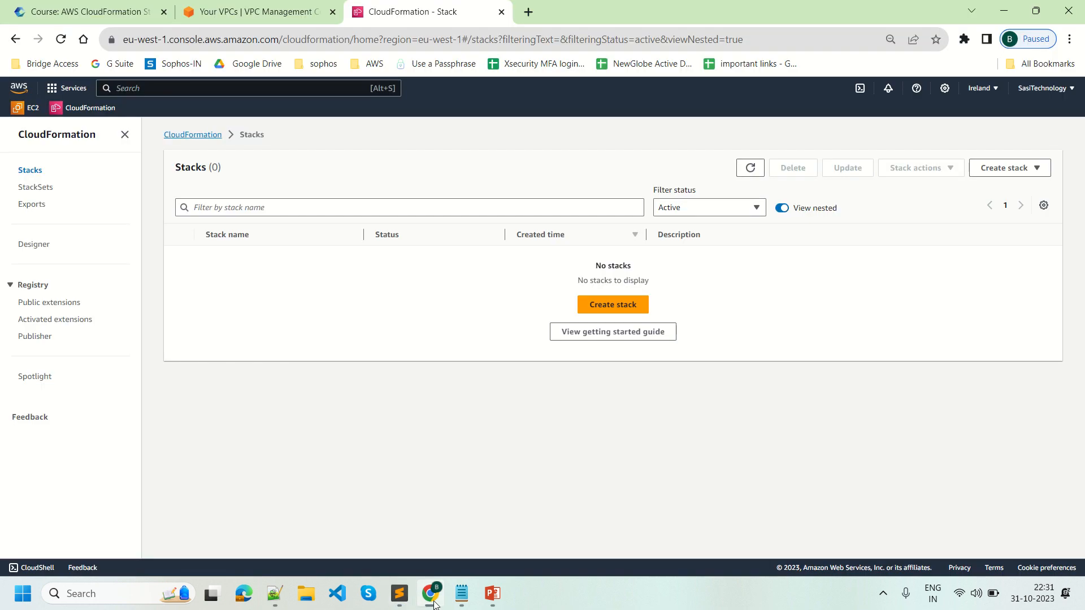
click(528, 12)
click(82, 39)
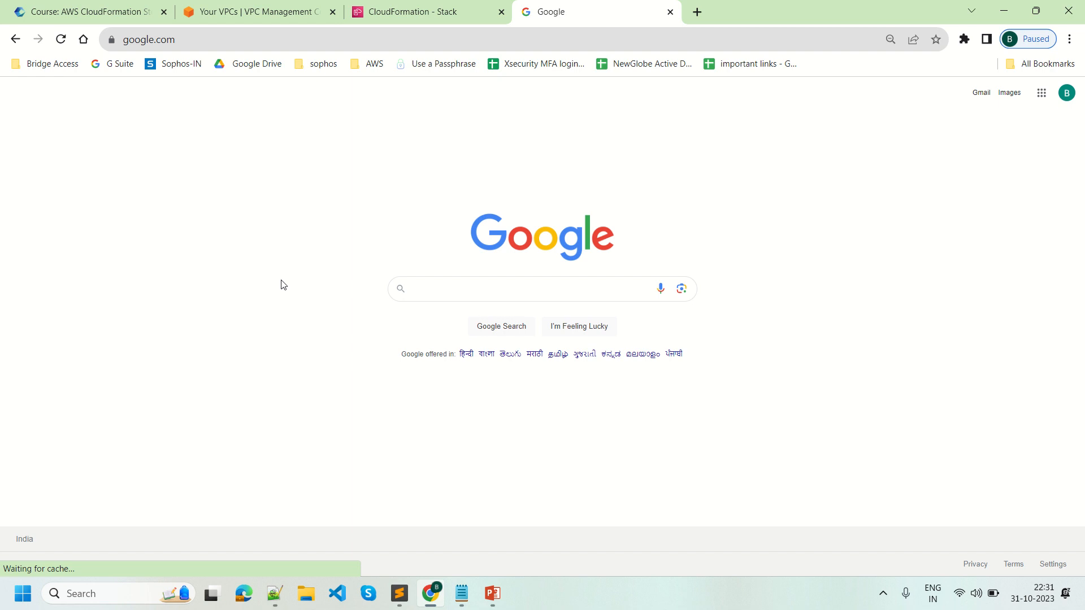
text(AWS cloud)
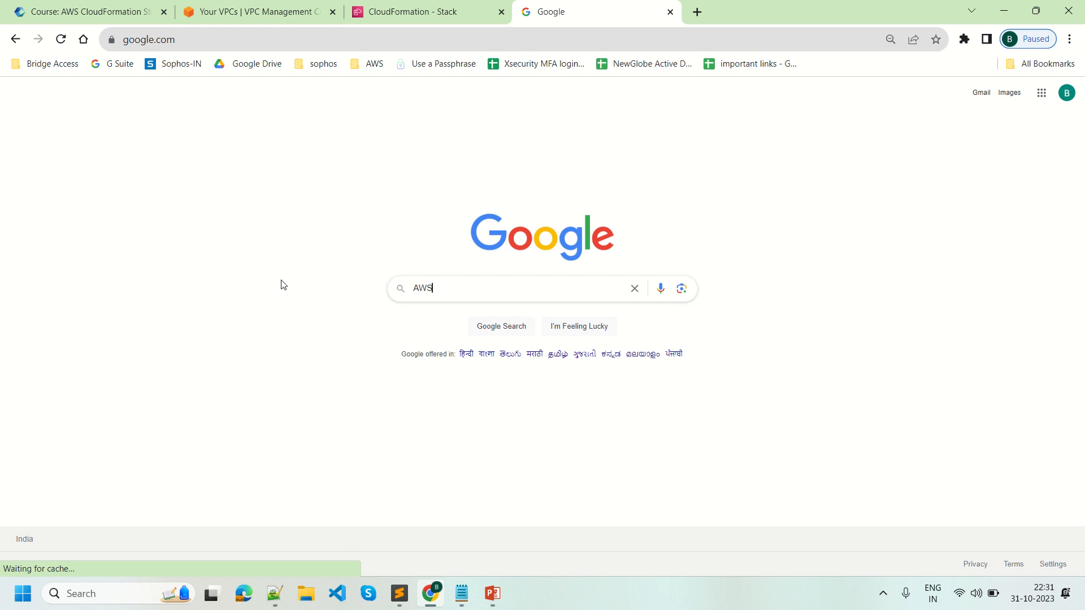
text(formation reference)
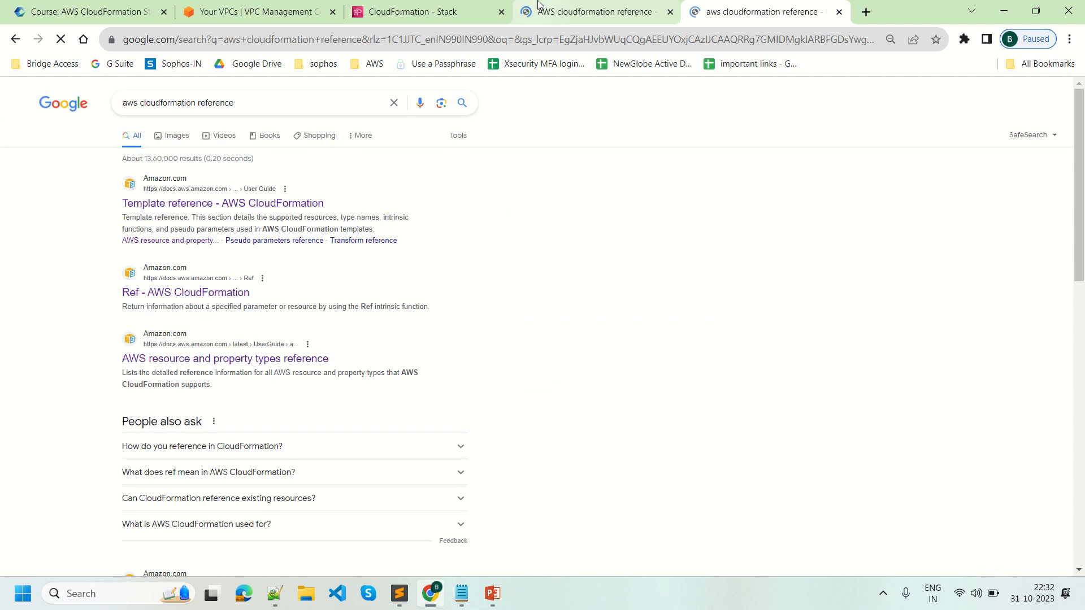
mouse_move(546, 5)
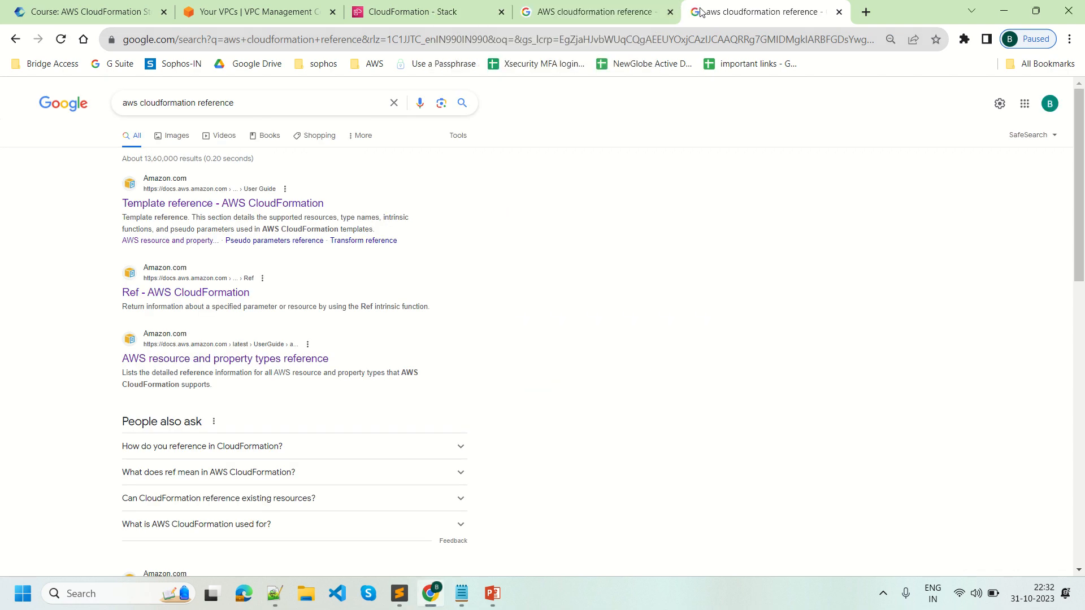
- Open the "Template reference - AWS CloudFormation" search result in a new tab and switch to it
right_click(300, 208)
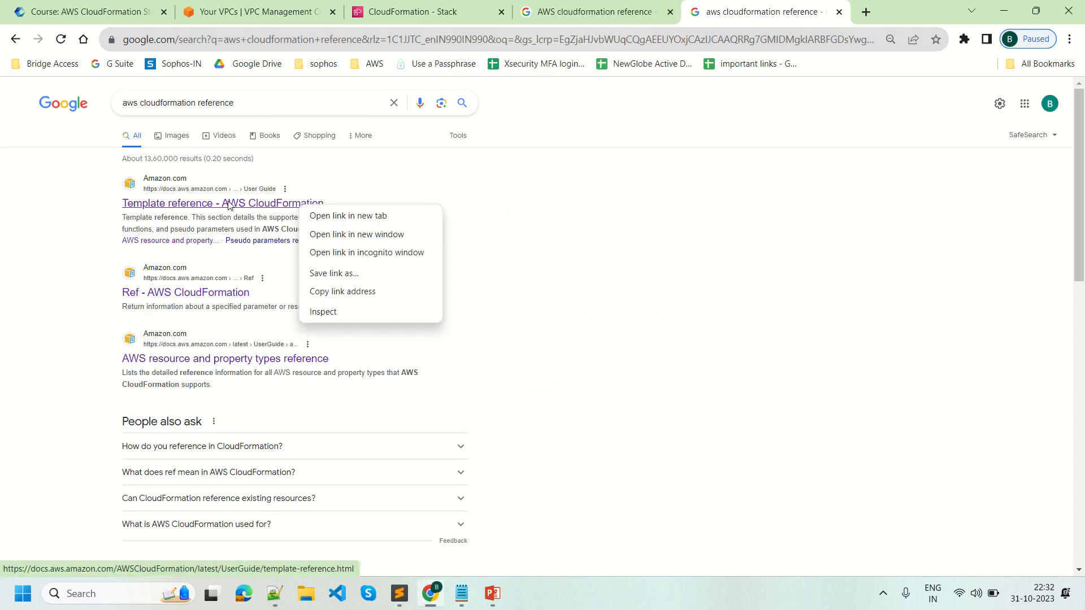
click(211, 208)
right_click(211, 208)
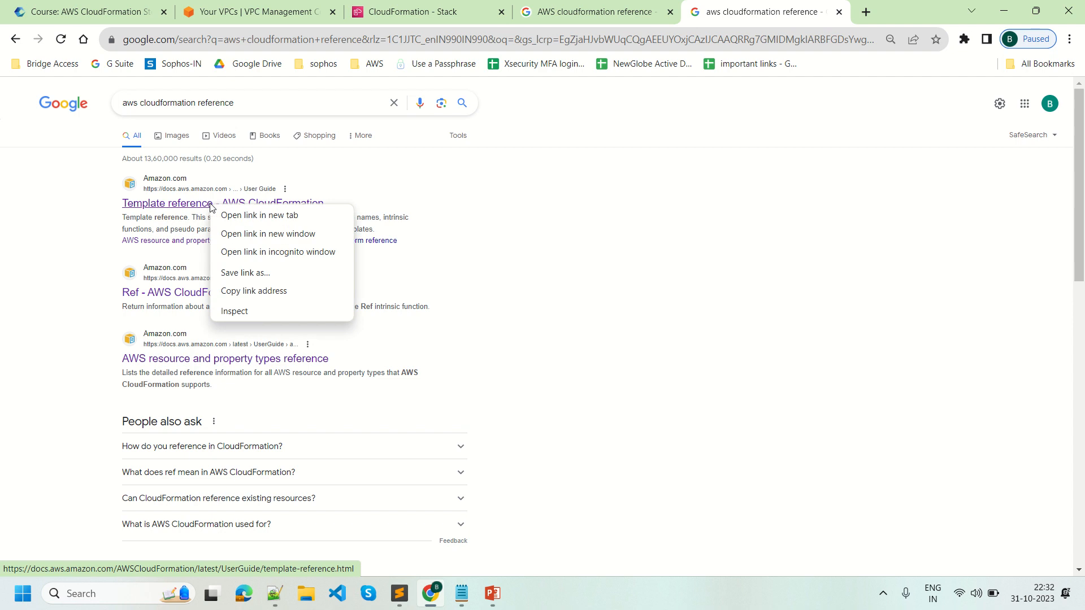
click(237, 216)
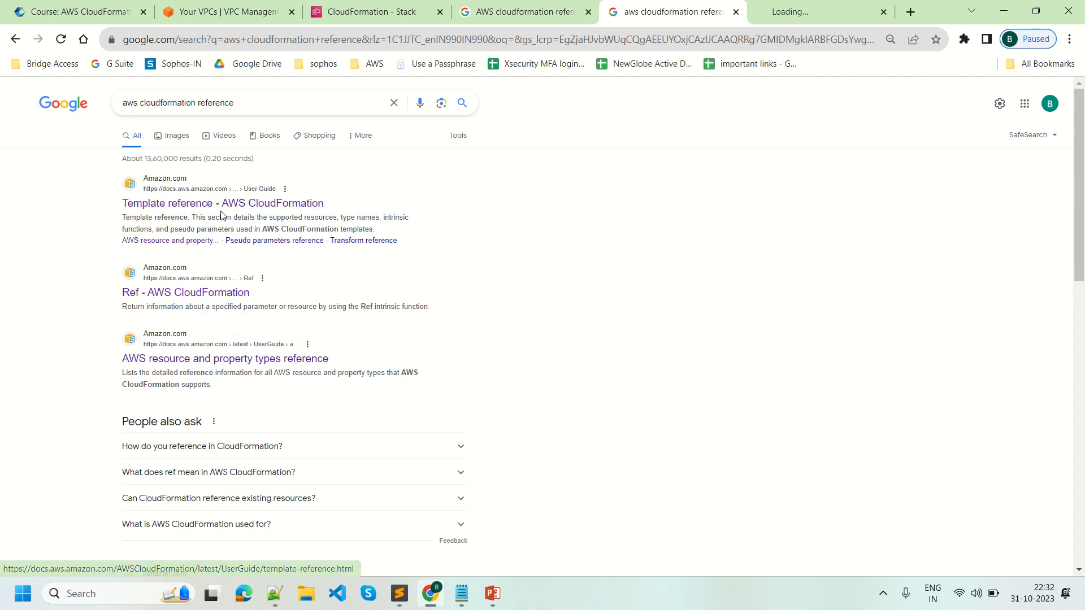
click(794, 13)
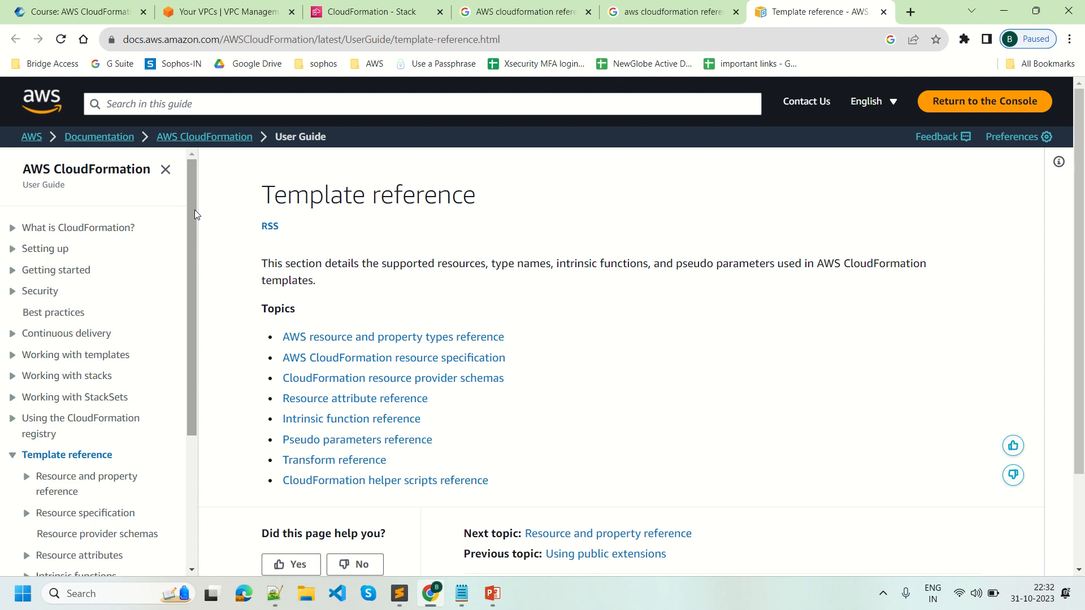
- Open the Amazon EC2 resource type reference under Resource and property reference in the user guide
drag(194, 209, 194, 273)
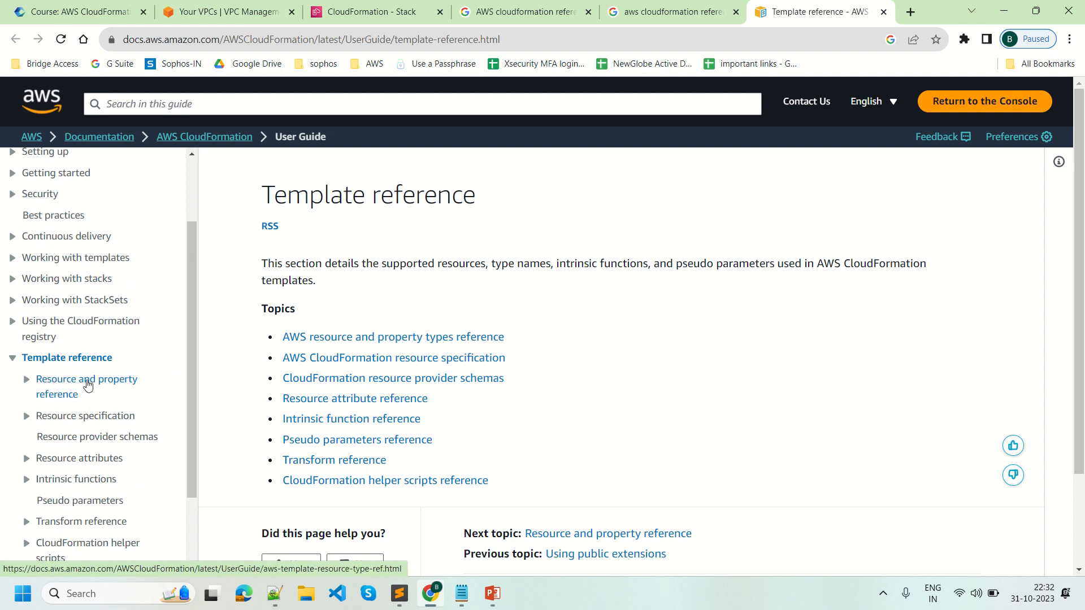
click(81, 386)
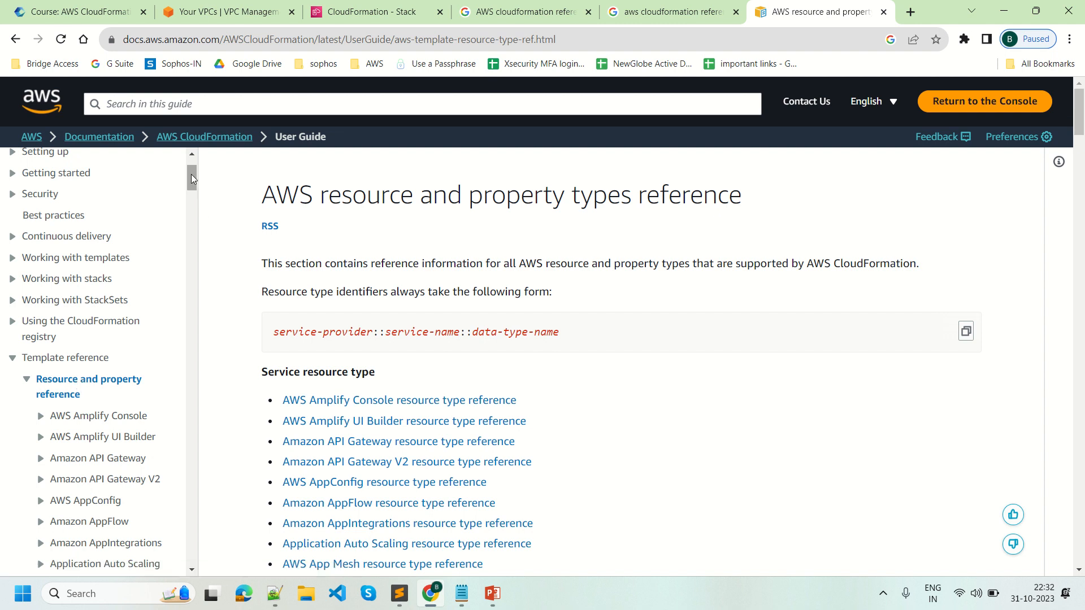
drag(191, 175, 199, 278)
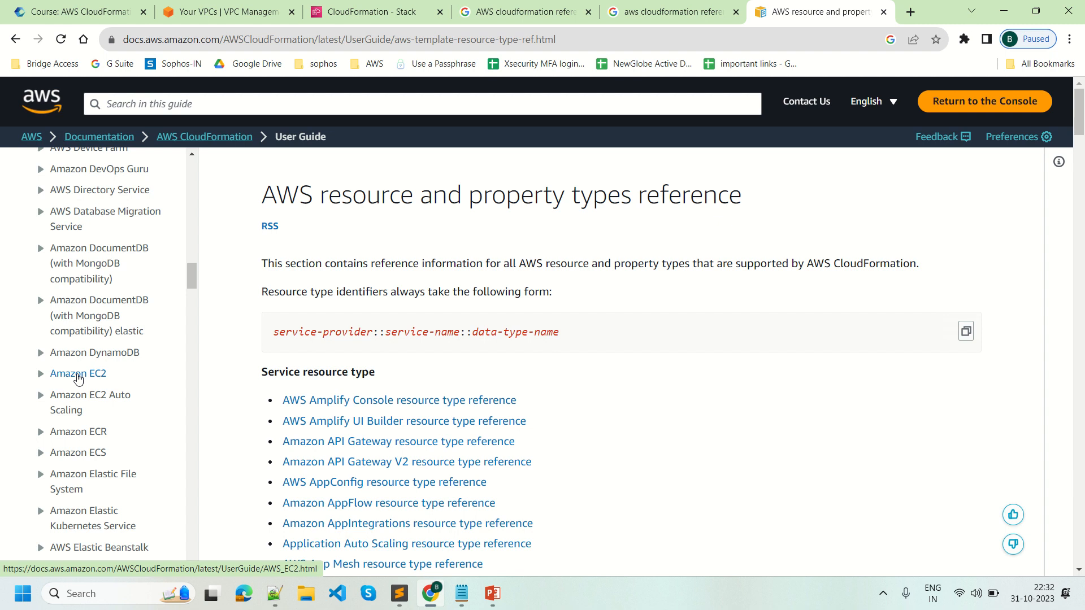
click(79, 374)
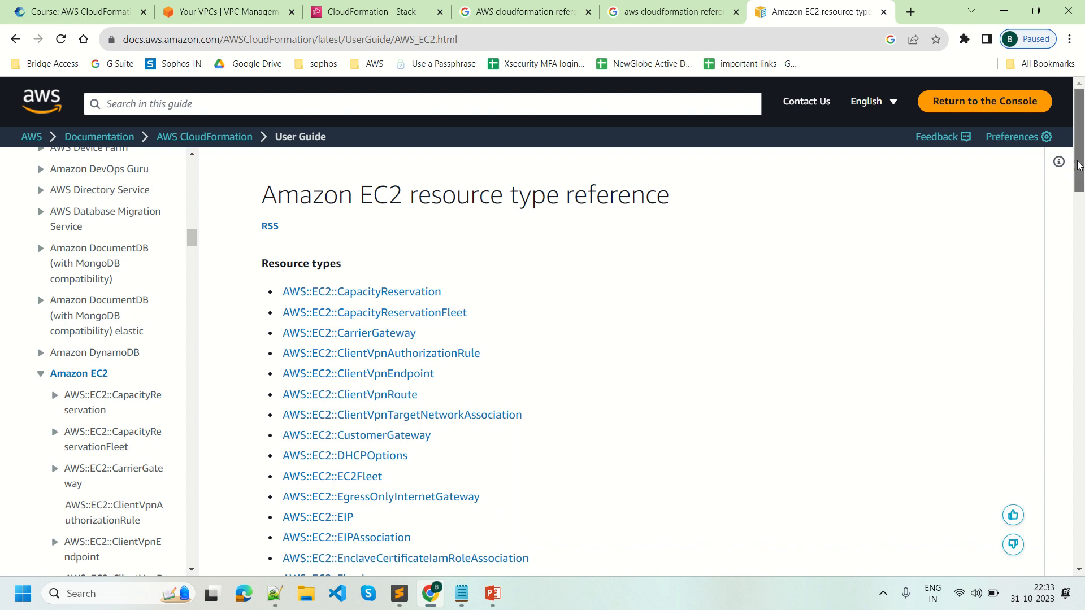
- Open the AWS::EC2::VPC resource documentation in a new tab and switch to it
drag(1079, 165, 1083, 472)
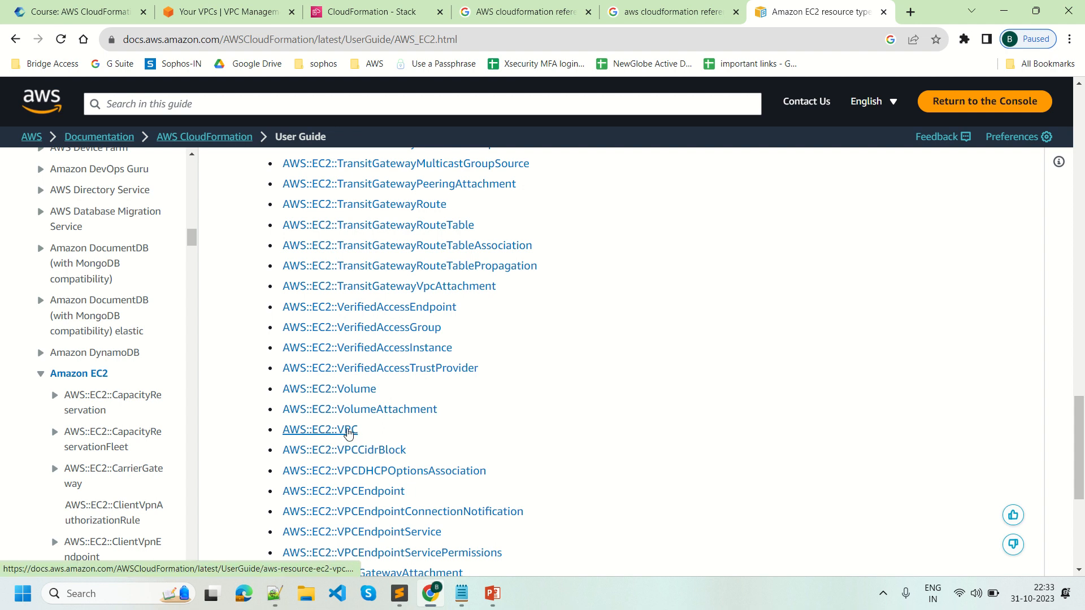
right_click(349, 433)
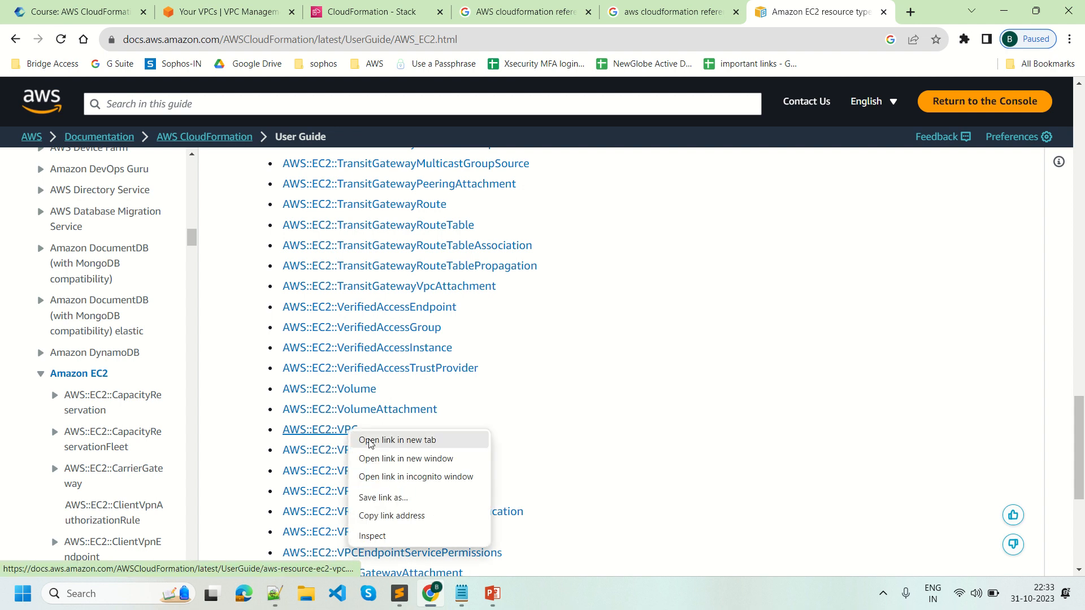
click(397, 441)
click(807, 6)
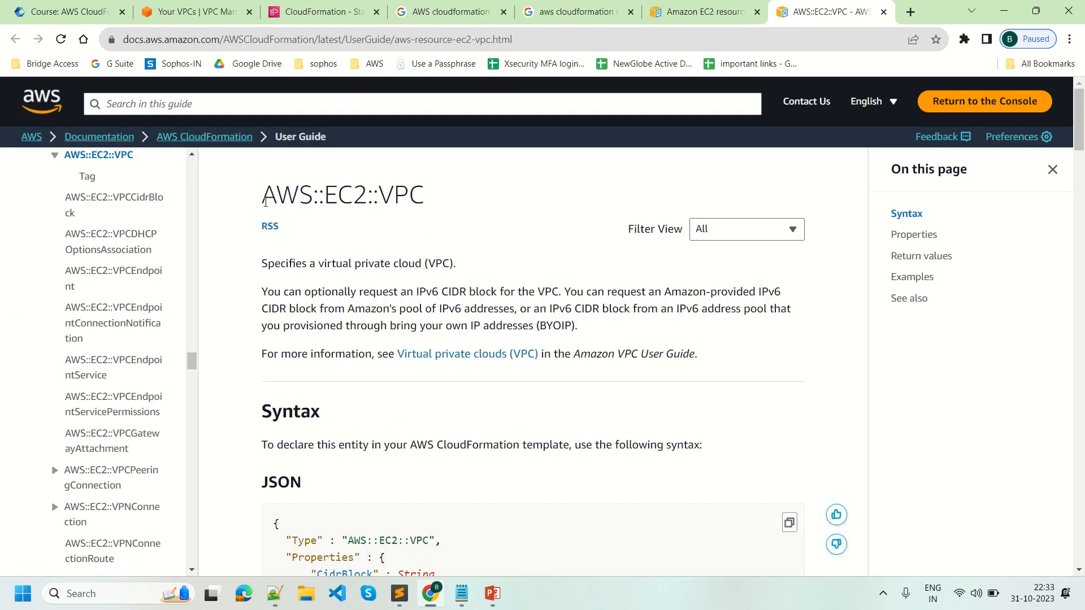
- Review the JSON and YAML syntax of the AWS::EC2::VPC resource and filter the documentation page to YAML
drag(264, 199, 420, 199)
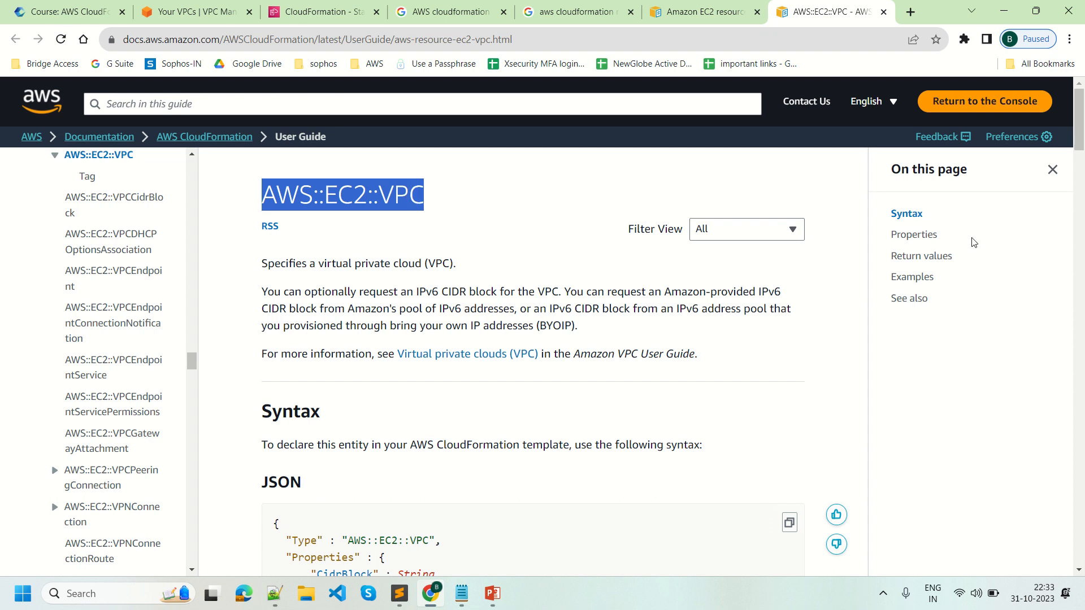
scroll(1082, 146, down, 3)
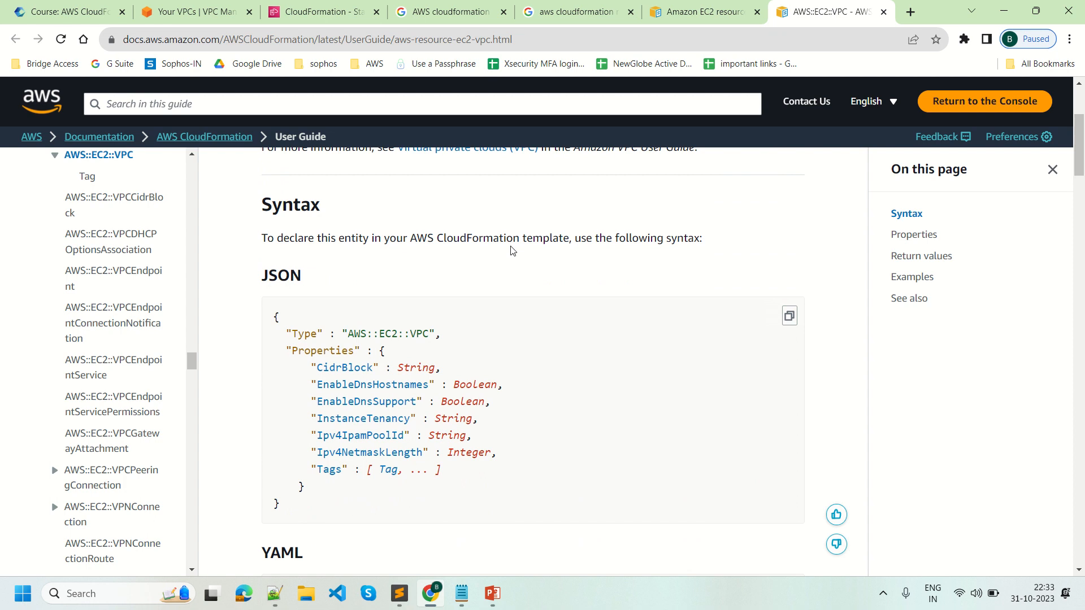
drag(260, 277, 315, 279)
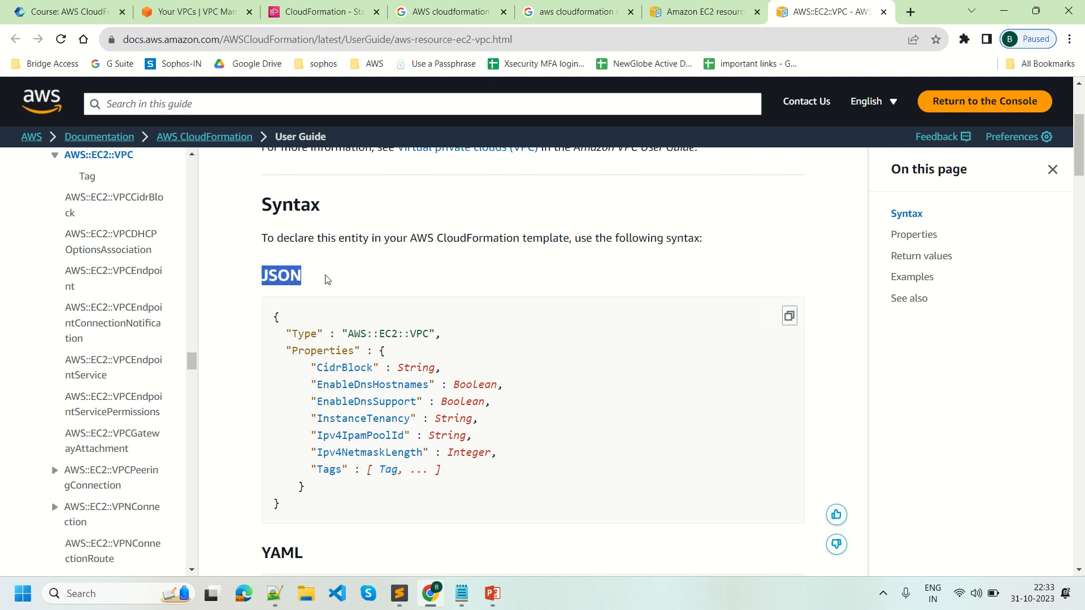
scroll(1083, 152, down, 4)
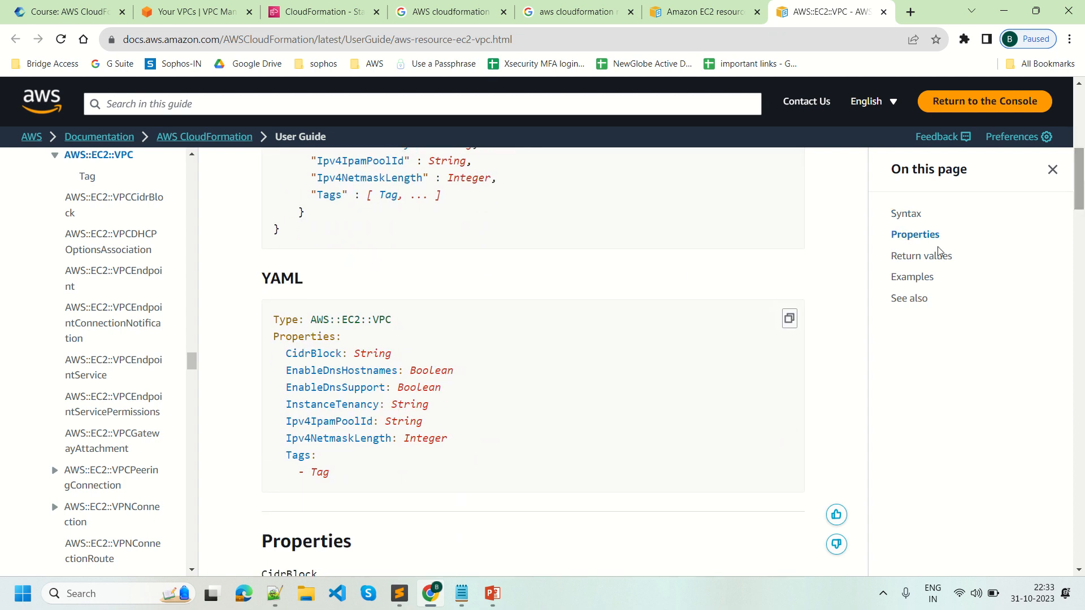
drag(262, 278, 315, 279)
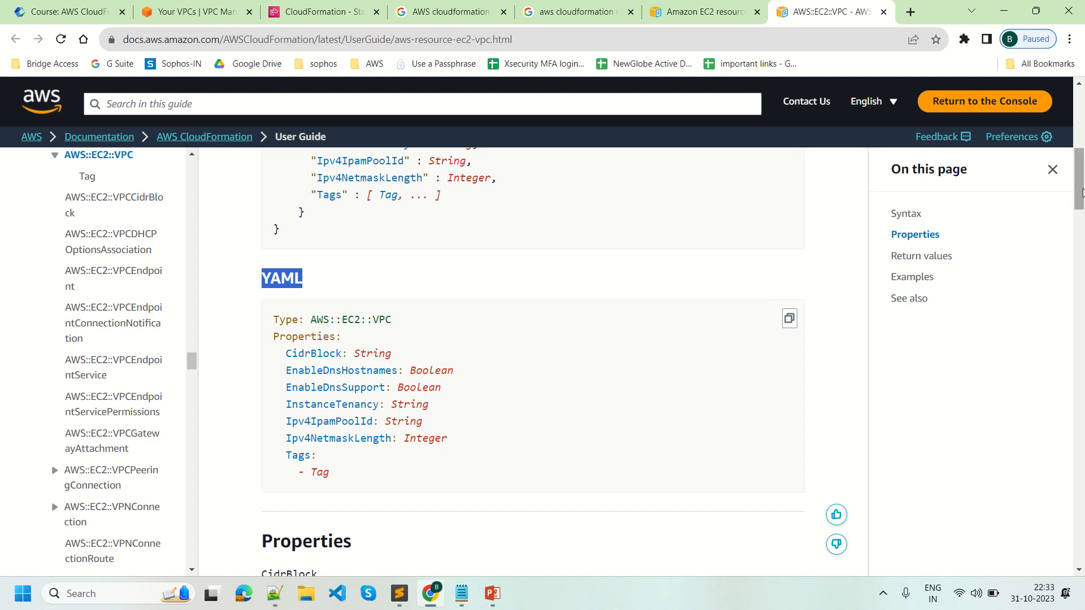
drag(1082, 192, 1083, 96)
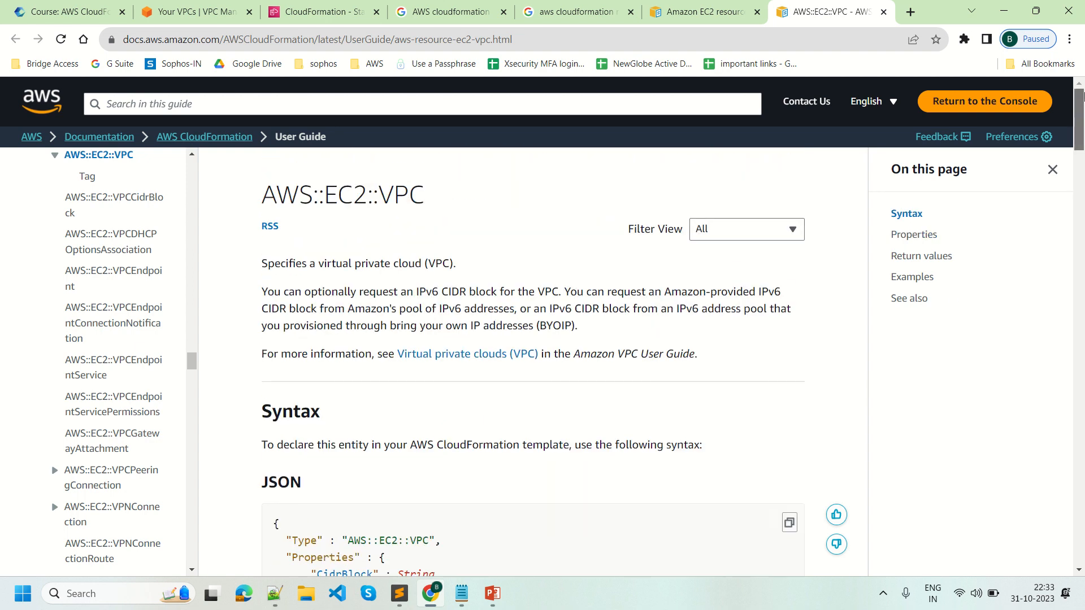
click(711, 237)
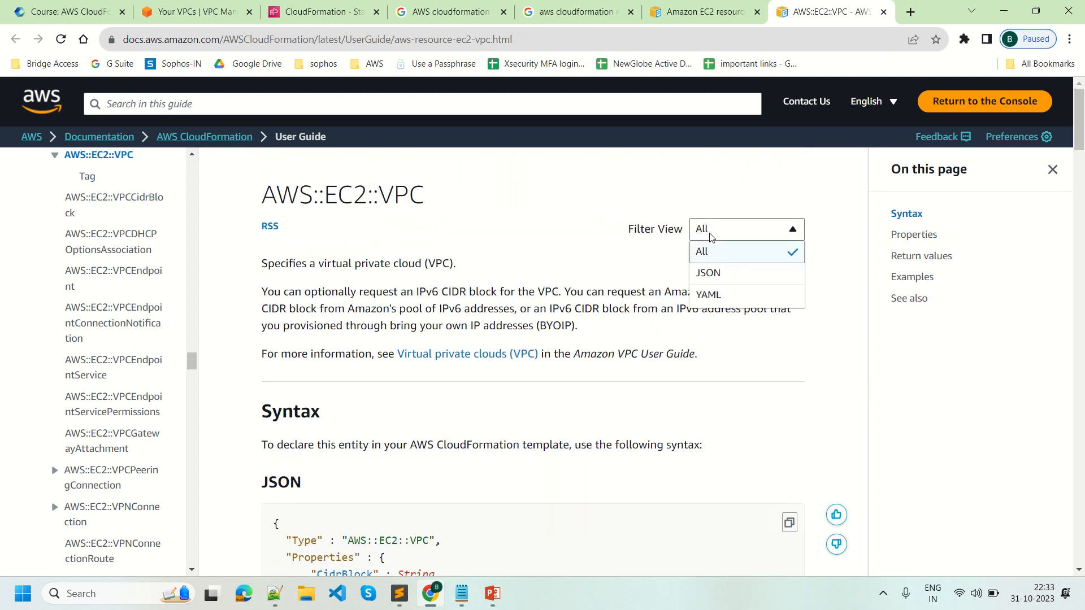
click(711, 293)
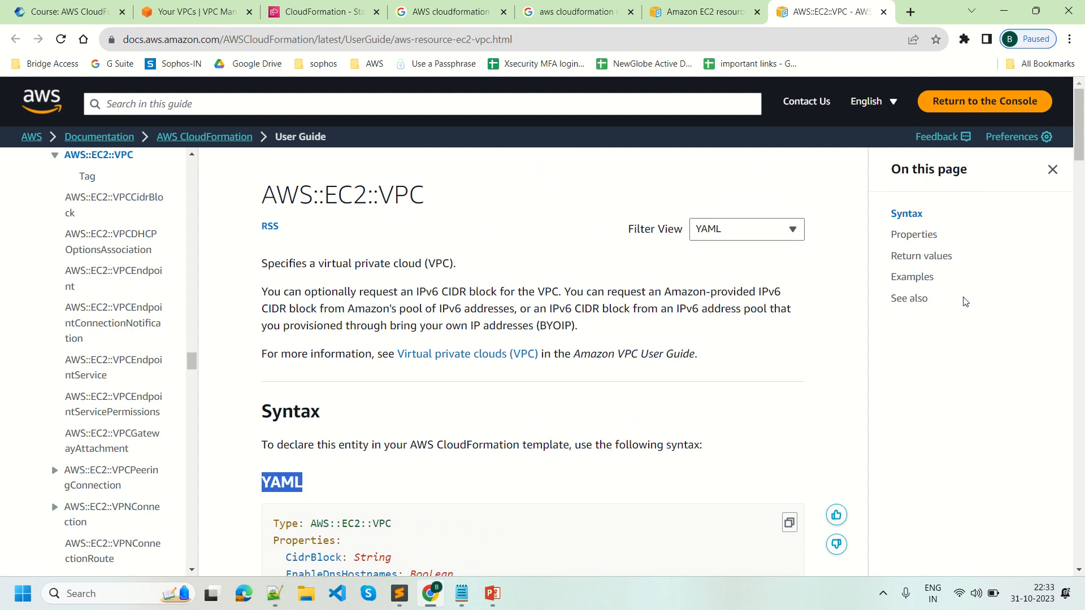
- Copy the line "Type: AWS::EC2::VPC" from the YAML syntax, switch to Sublime Text and paste it under productionVPC in test.yaml
drag(1082, 131, 1082, 173)
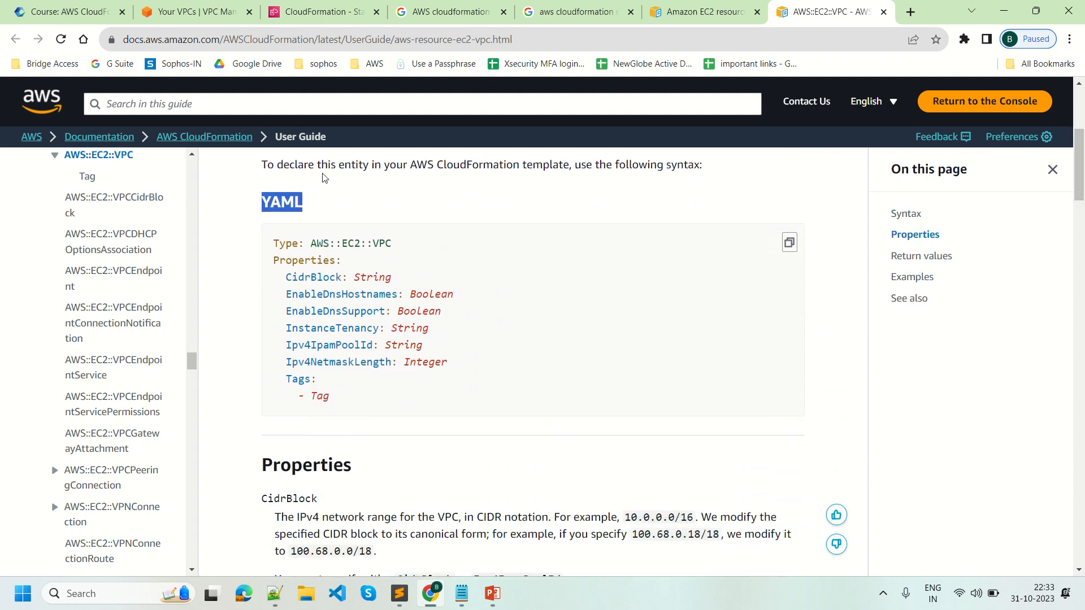
drag(274, 245, 399, 247)
key(ctrl+c)
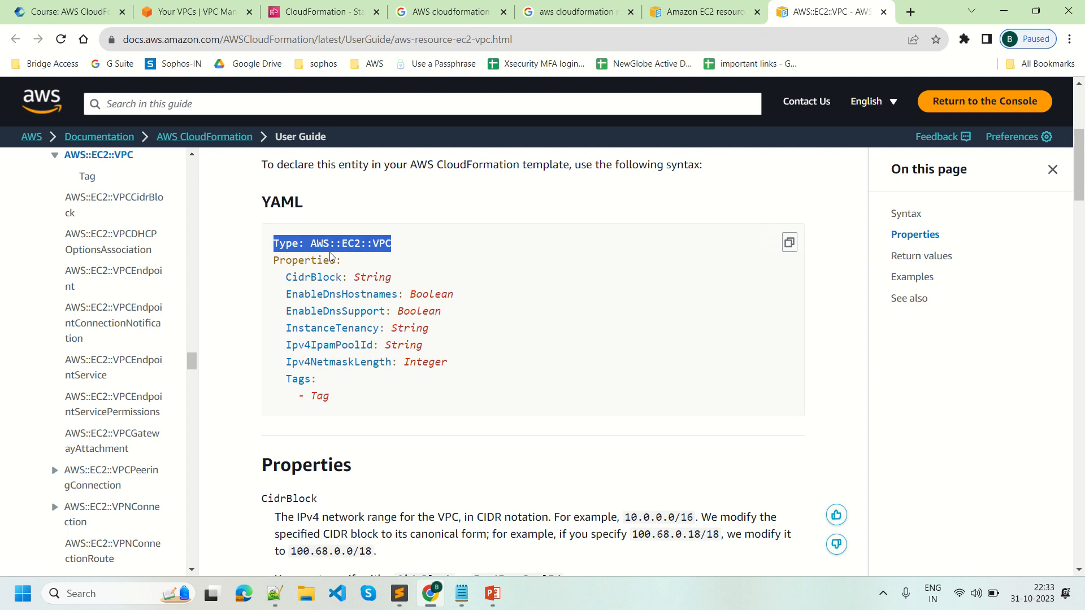
click(401, 604)
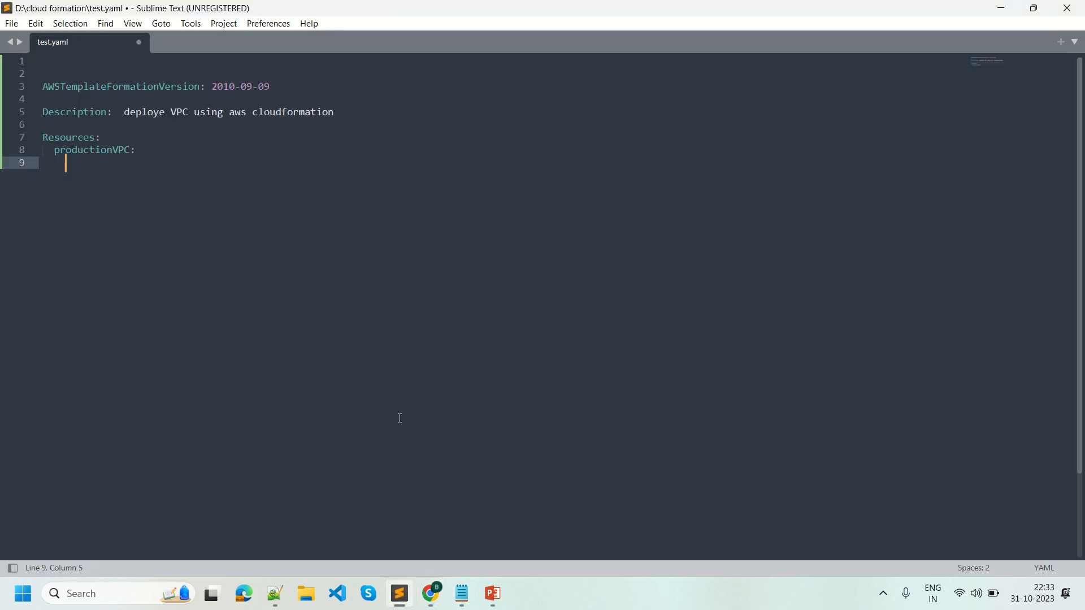
key(ctrl+v)
drag(67, 164, 177, 164)
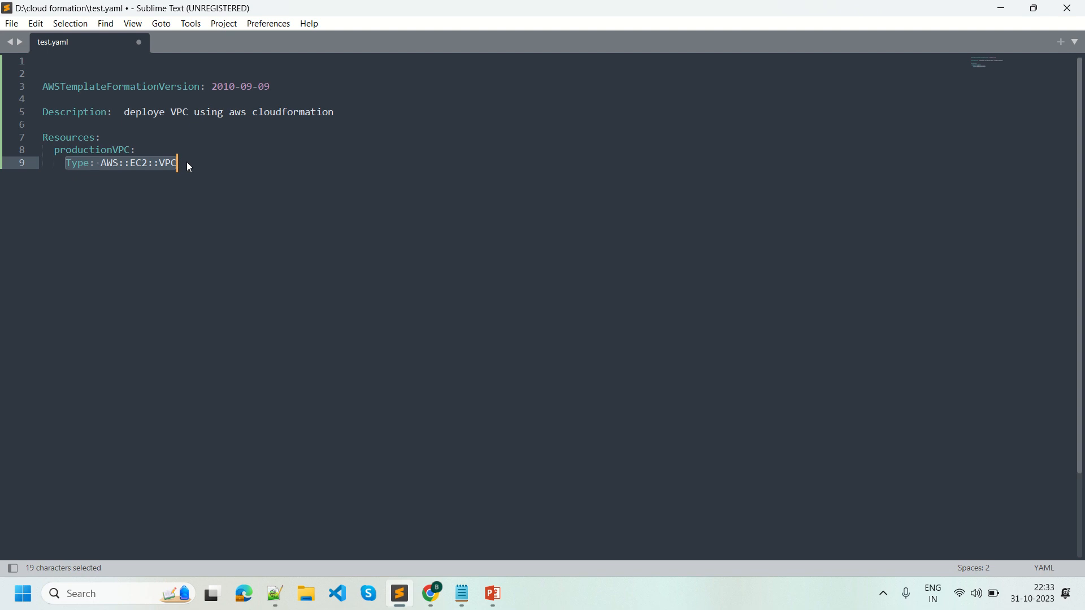
click(188, 163)
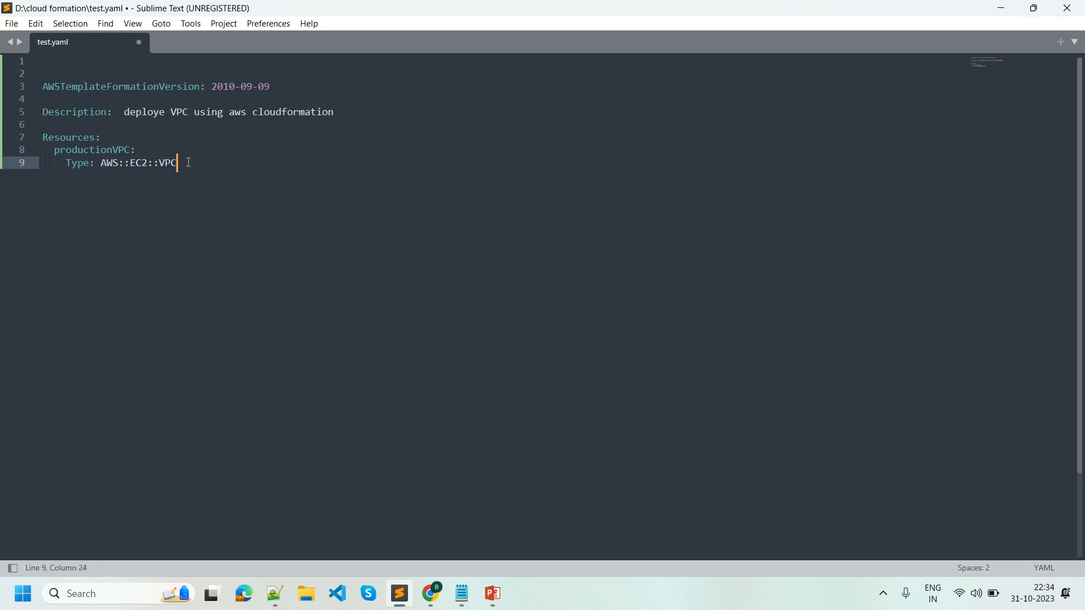
- Add a "Properties:" key below the Type line of productionVPC and start an indented line beneath it
key(Return)
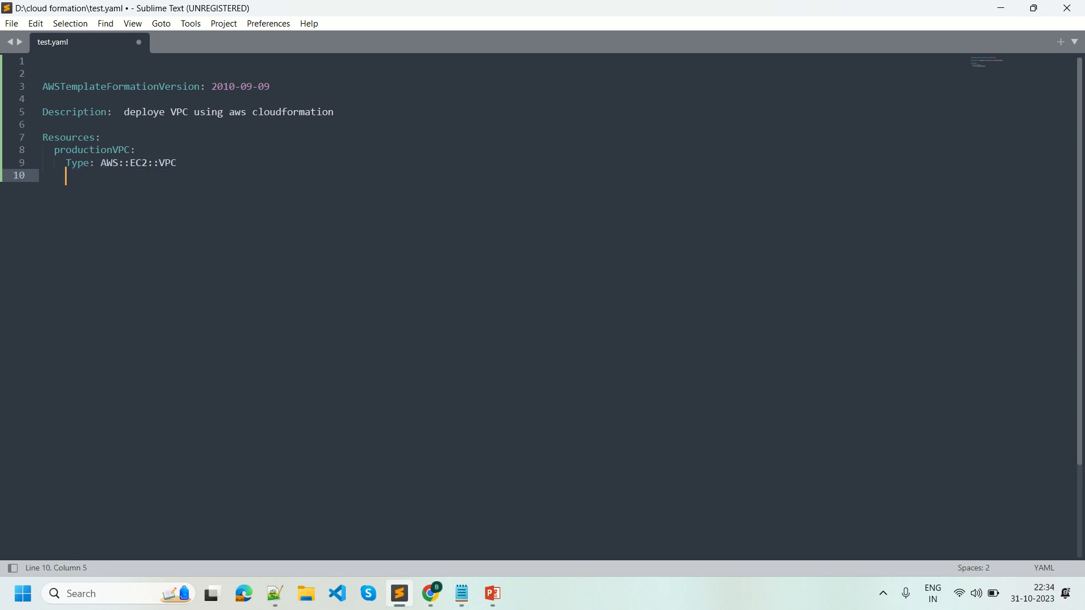
text(Properties:)
key(Return)
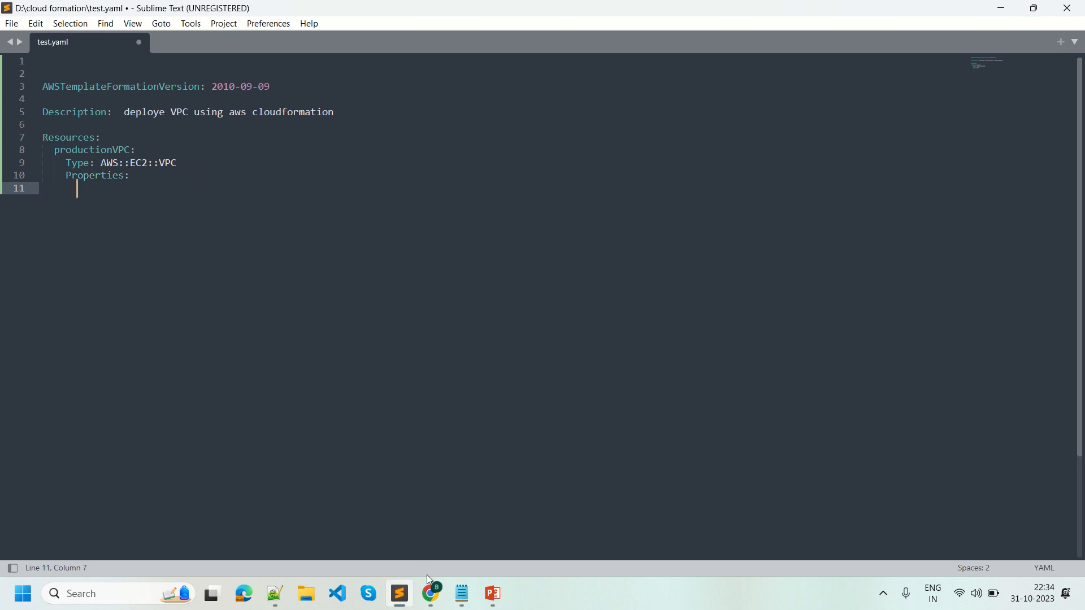
- Switch to Chrome and examine the VPC property descriptions for CidrBlock, EnableDnsHostnames, EnableDnsSupport and InstanceTenancy
click(441, 604)
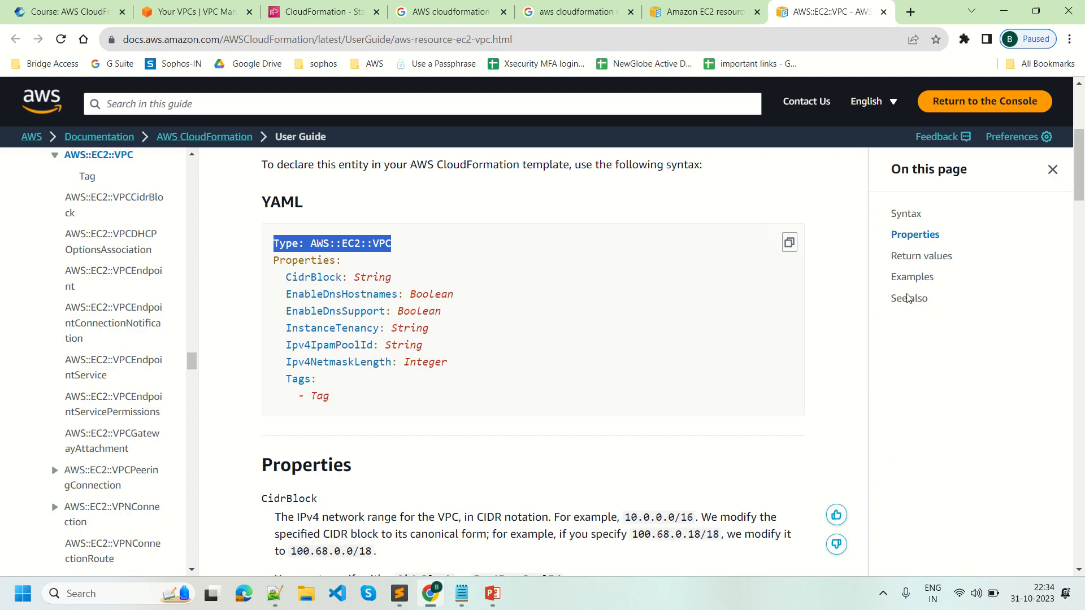
click(922, 241)
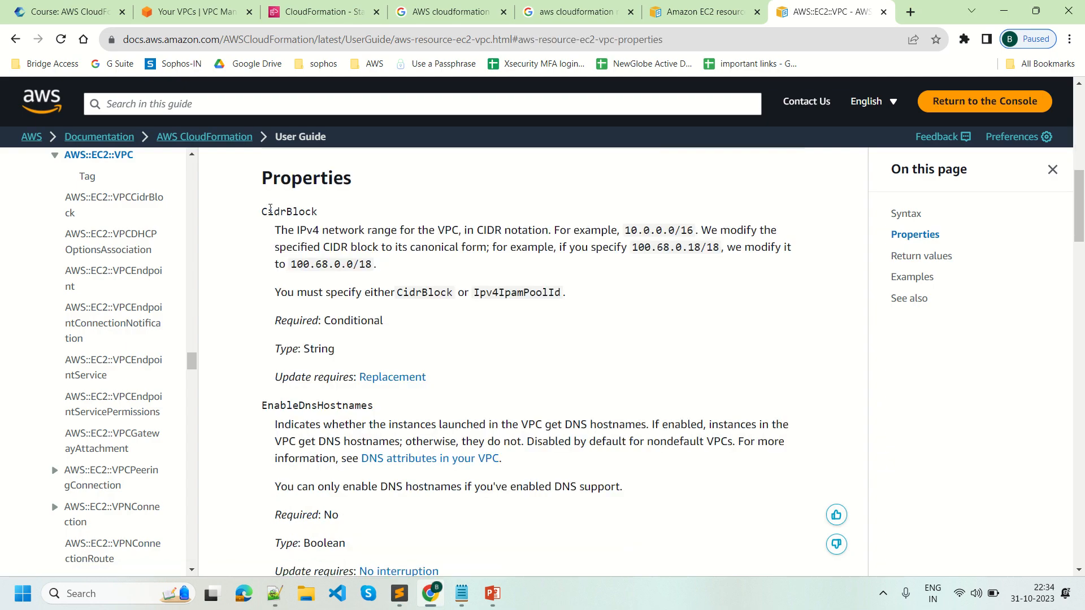
drag(269, 181, 318, 211)
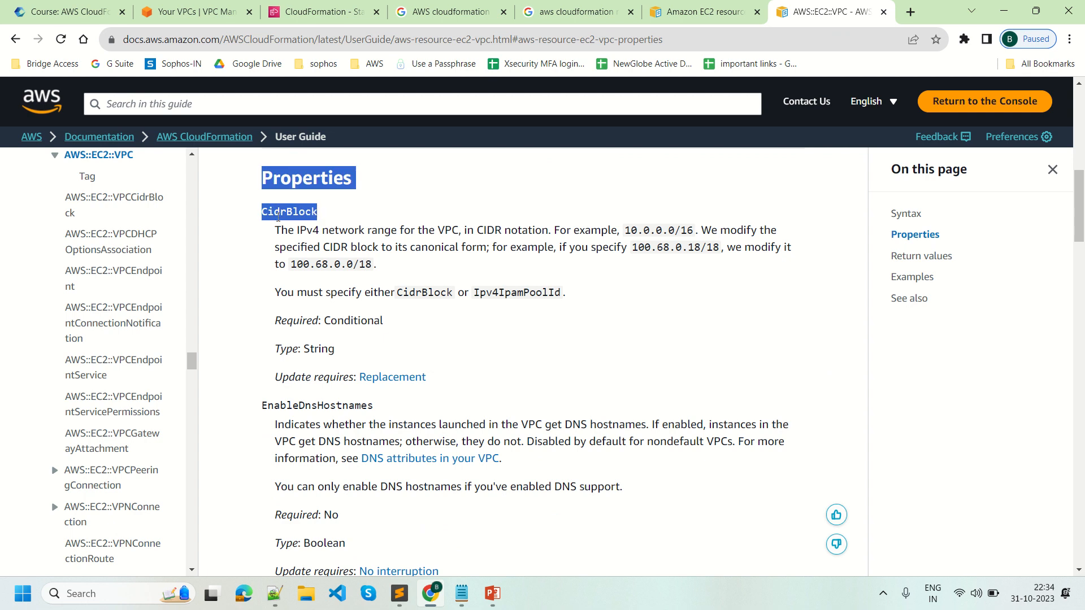
click(279, 212)
drag(264, 212, 327, 213)
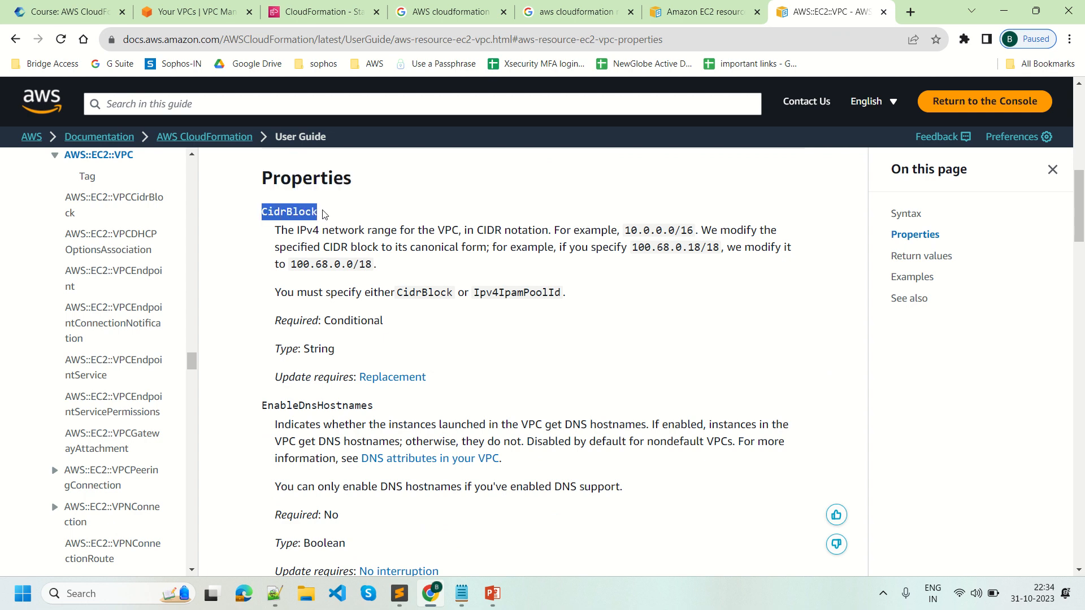
drag(263, 406, 389, 408)
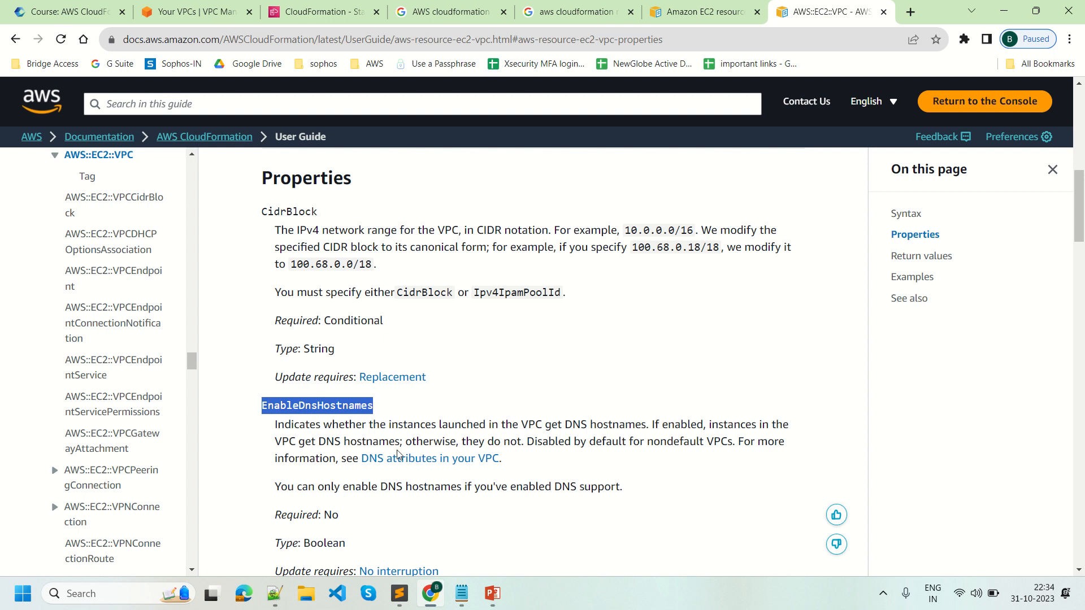
scroll(1082, 220, down, 4)
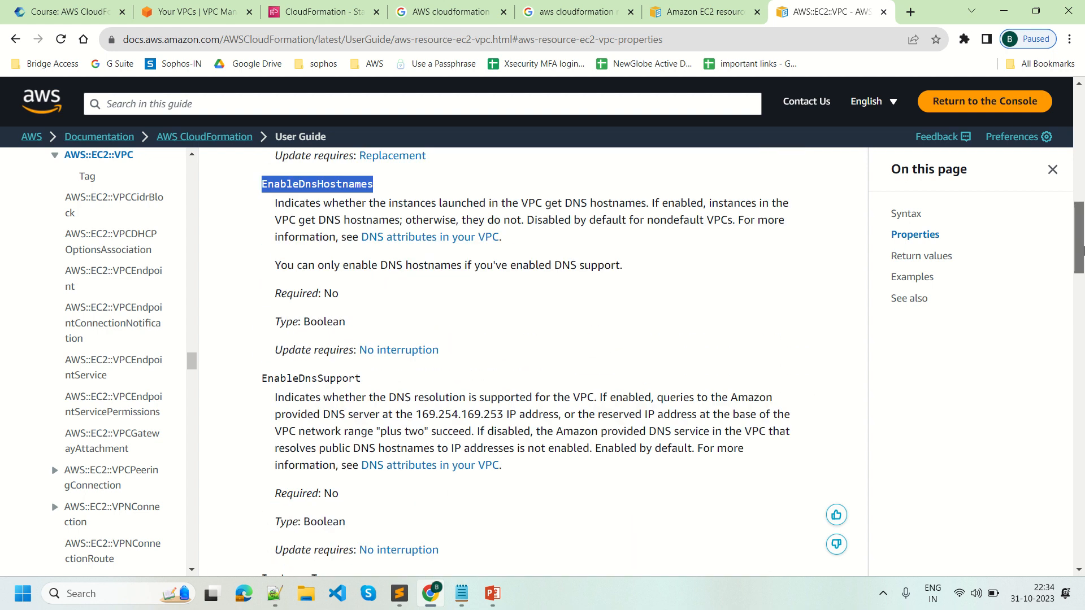
drag(263, 364, 374, 365)
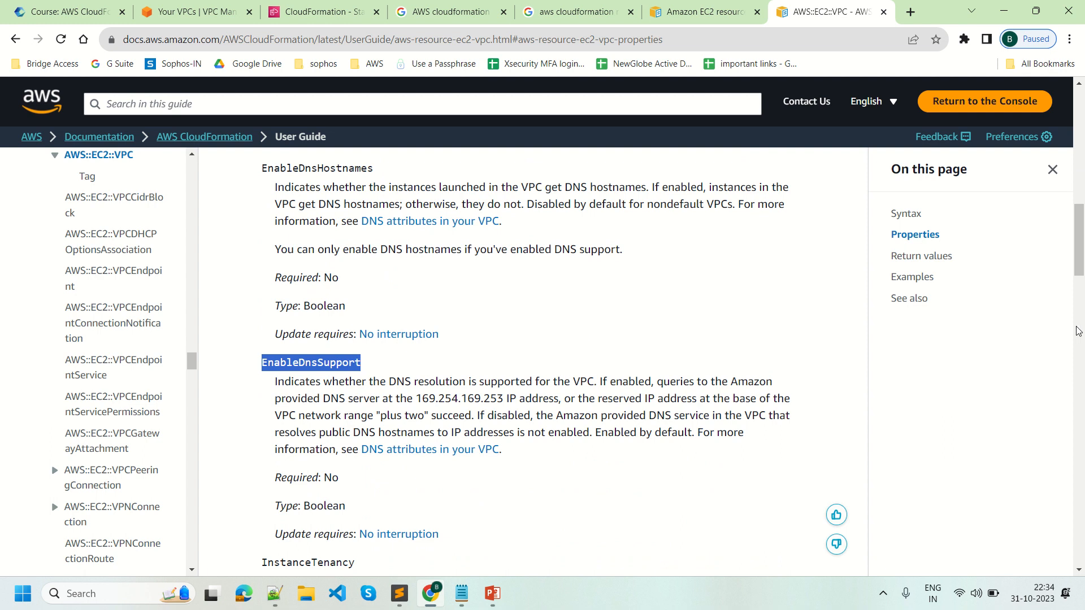
scroll(1083, 259, down, 1)
drag(1082, 259, 1082, 281)
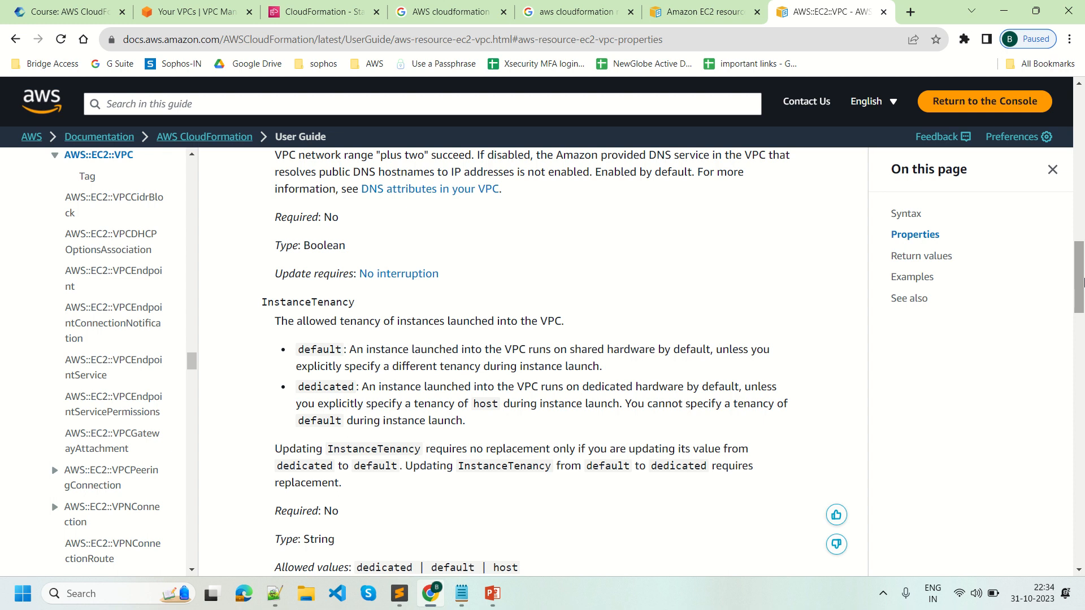
- Copy "CidrBlock: 10.0.0.0/16" from the page's YAML example, switch to Sublime Text and paste it under Properties in test.yaml
click(914, 278)
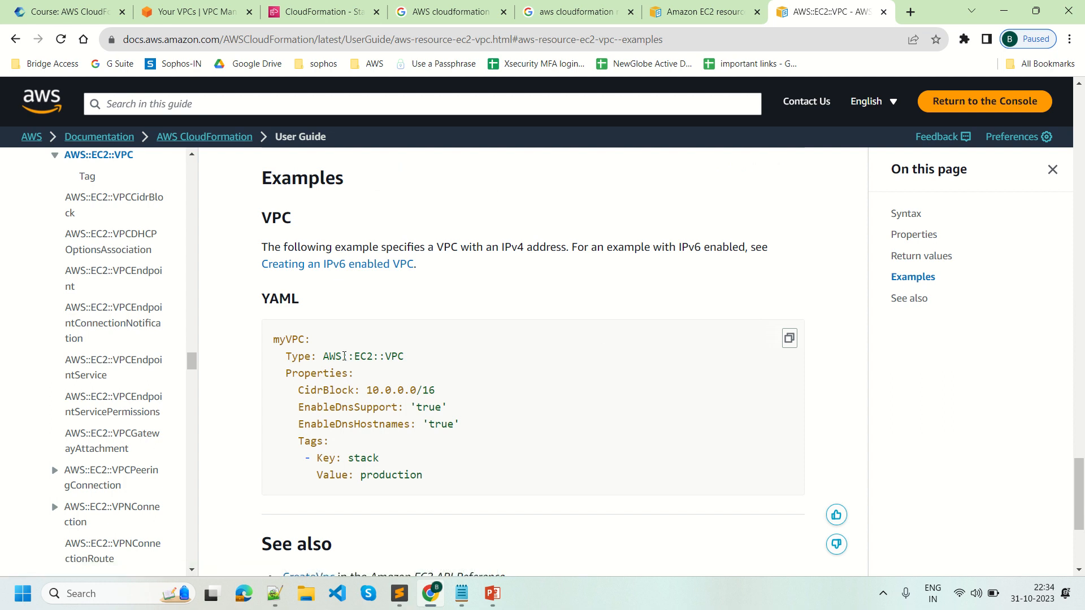
drag(275, 340, 403, 358)
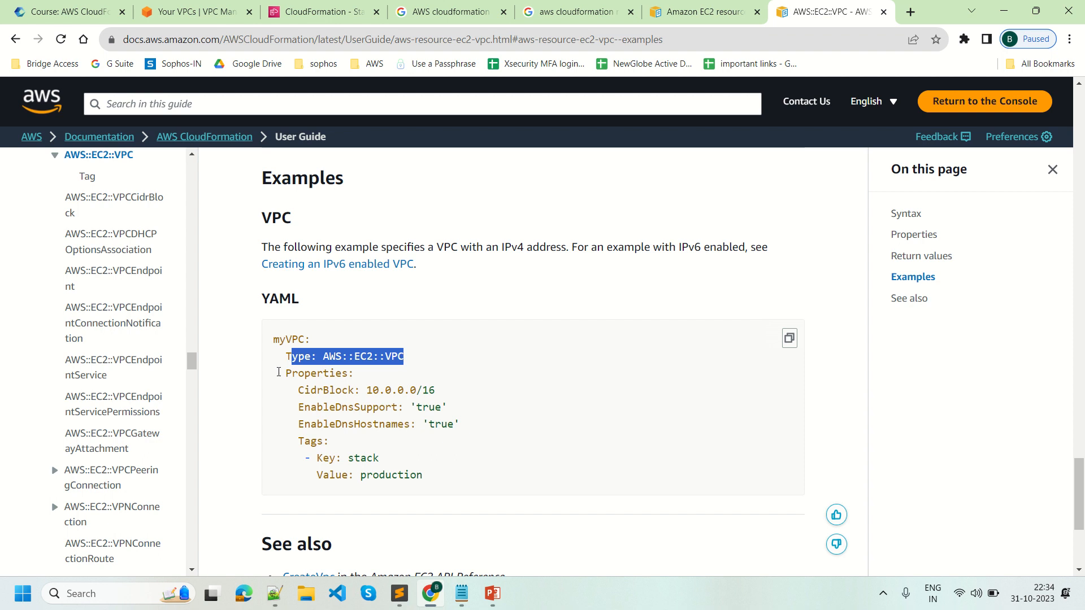
drag(280, 374, 439, 401)
key(ctrl+c)
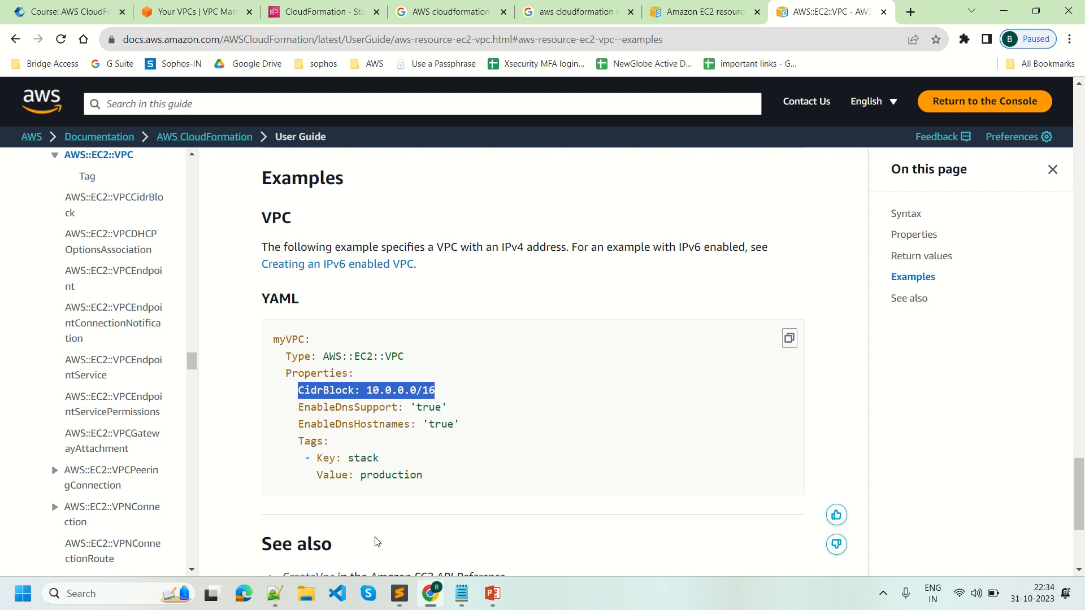
click(399, 593)
key(ctrl+v)
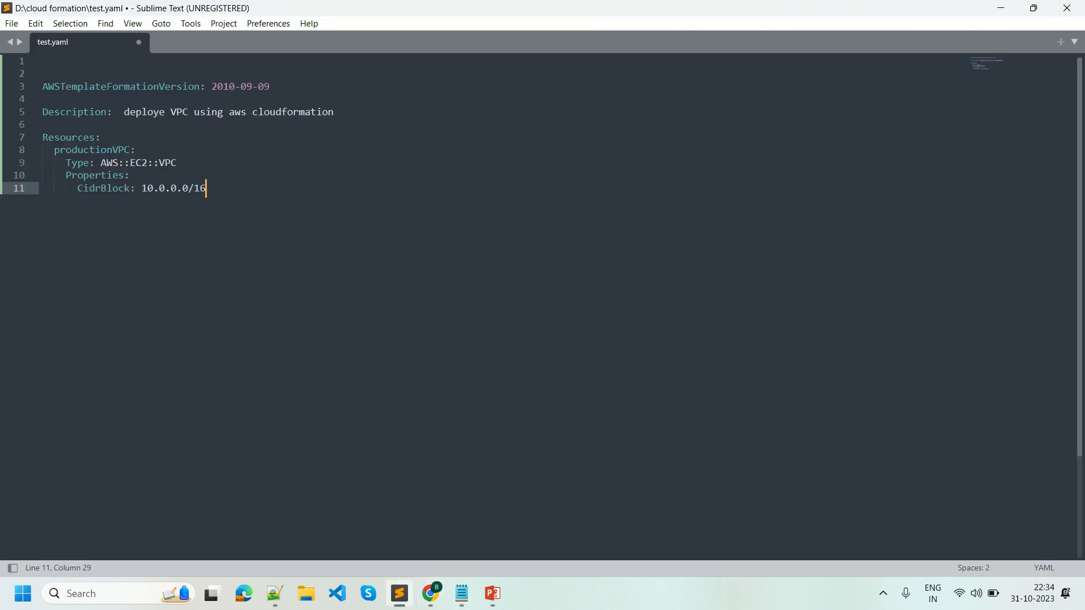
- Copy the EnableDnsSupport and EnableDnsHostnames 'true' lines from the YAML example in Chrome and paste them below CidrBlock in Sublime Text
click(431, 593)
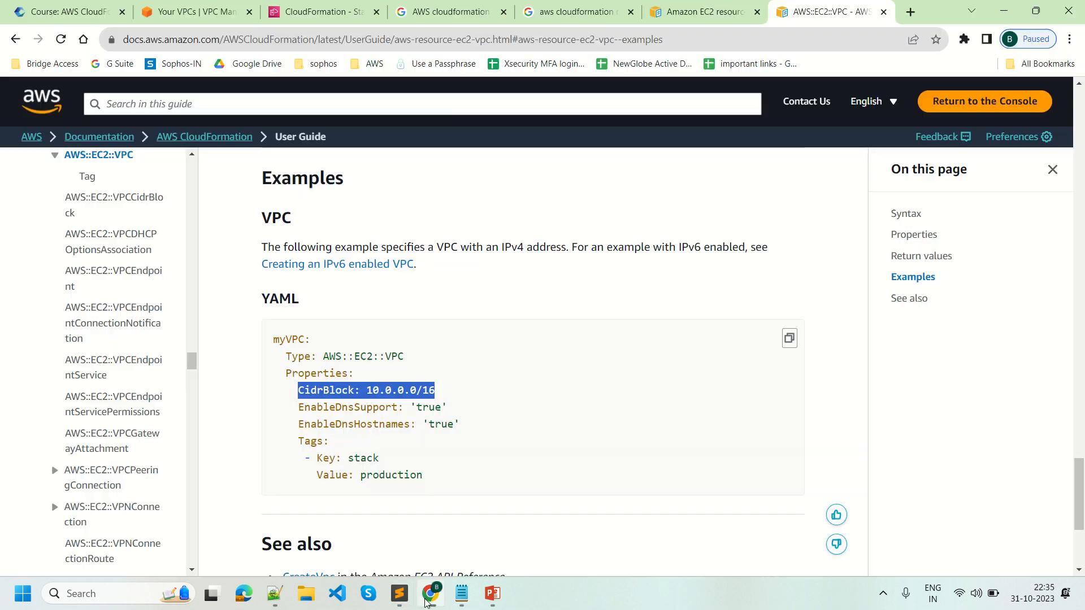
drag(302, 406, 468, 435)
key(ctrl+c)
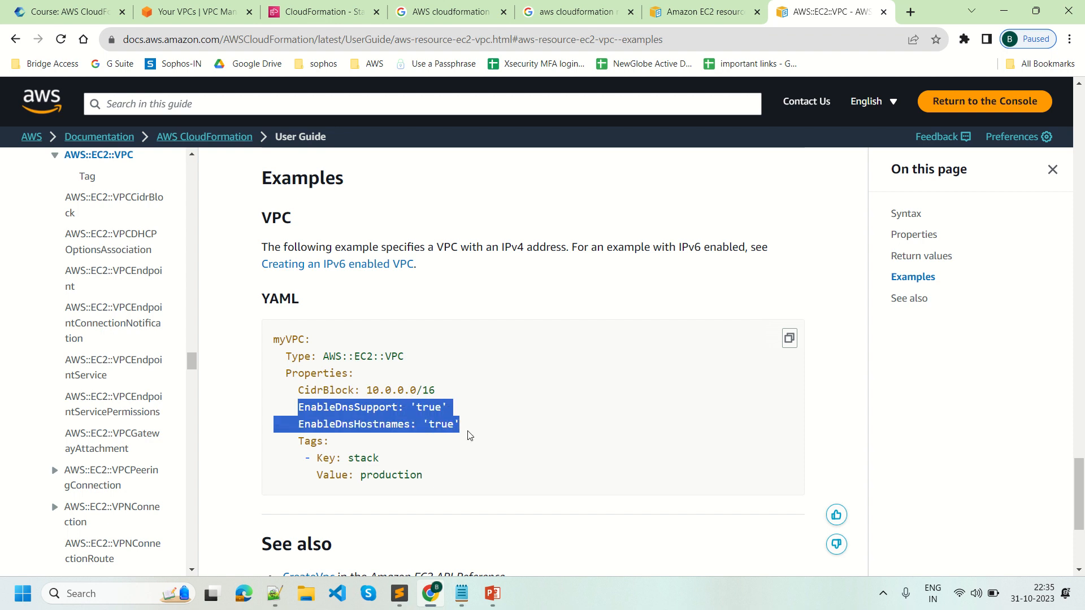
click(400, 593)
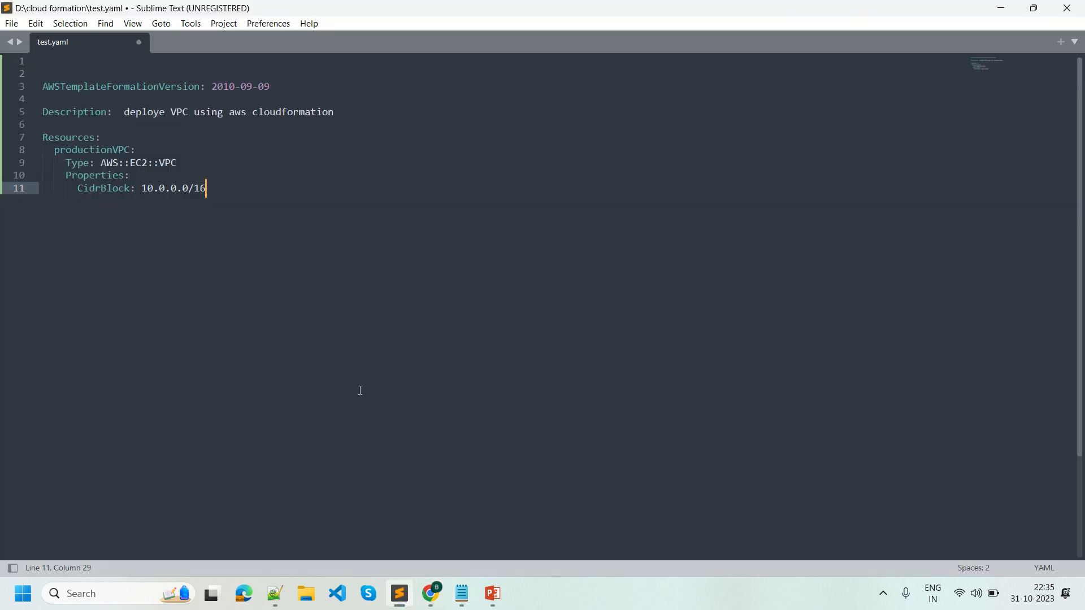
key(Return)
key(ctrl+v)
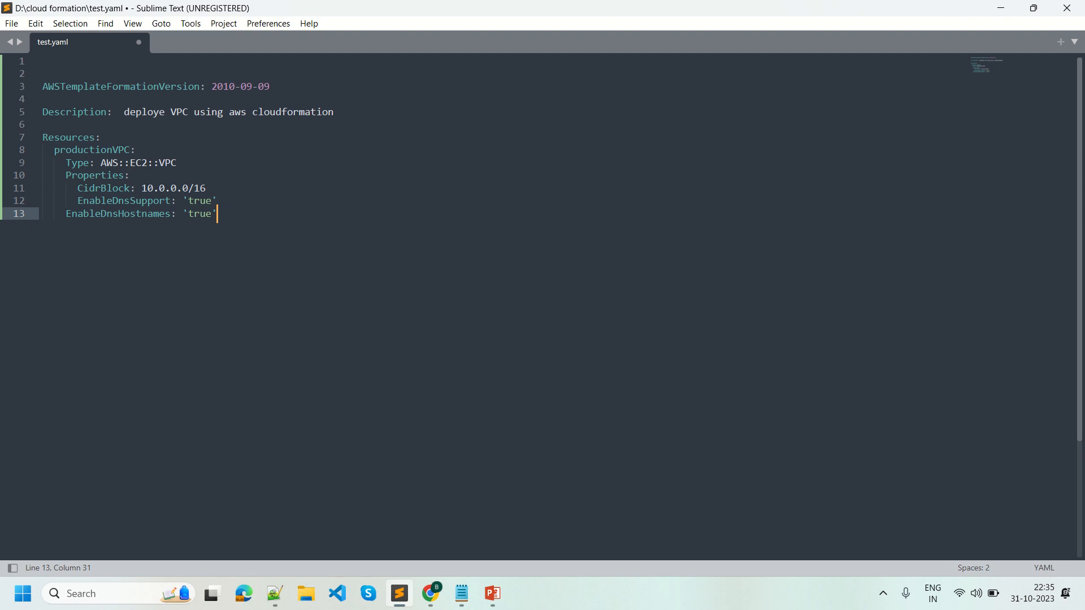
- Indent the EnableDnsHostnames line to align with EnableDnsSupport and add a new line below it
click(65, 215)
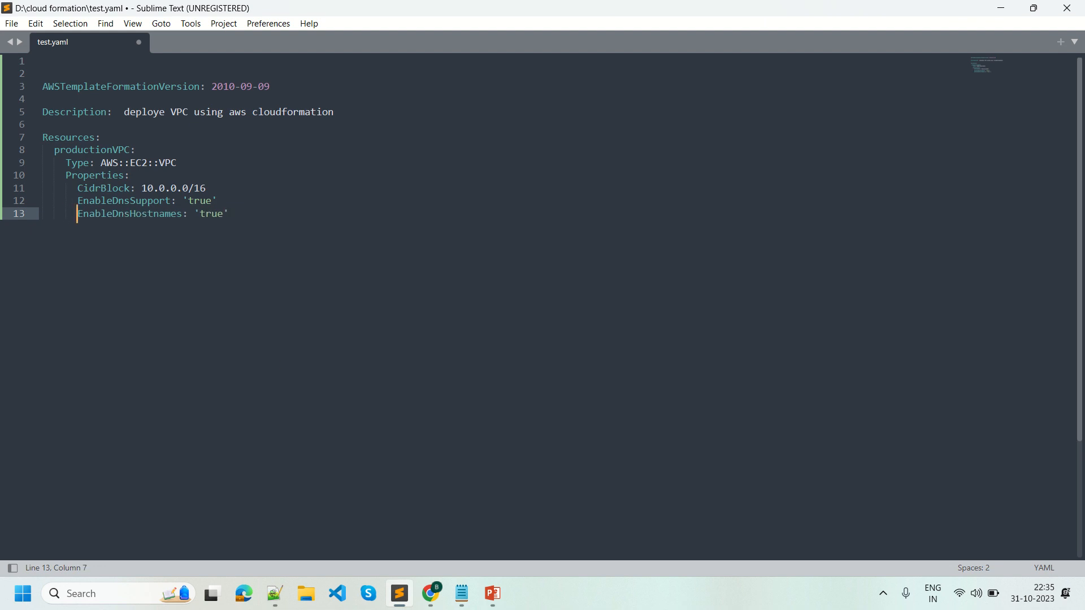
click(84, 200)
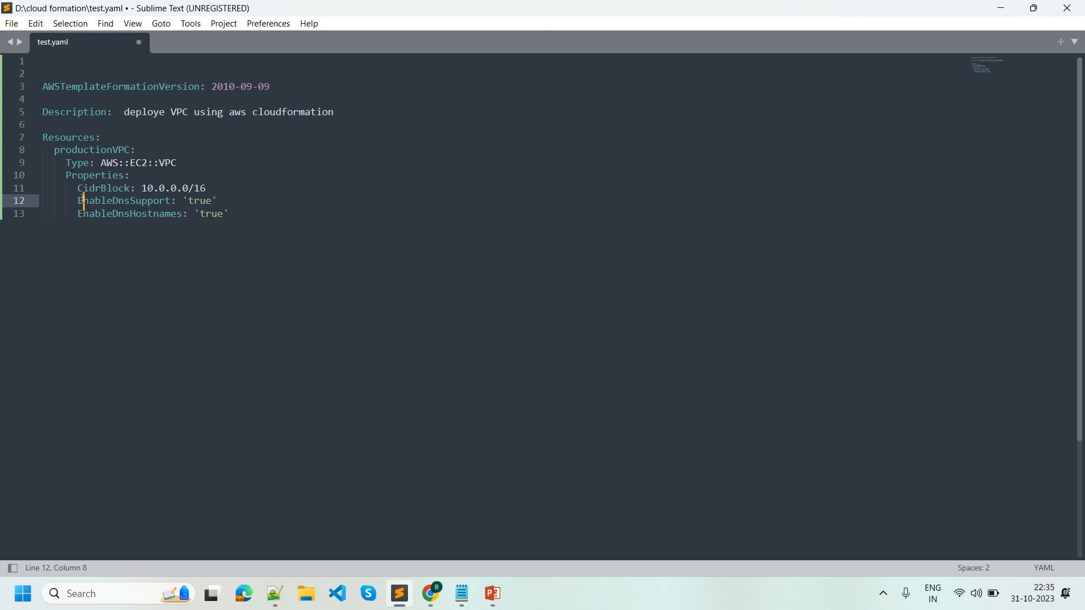
click(77, 215)
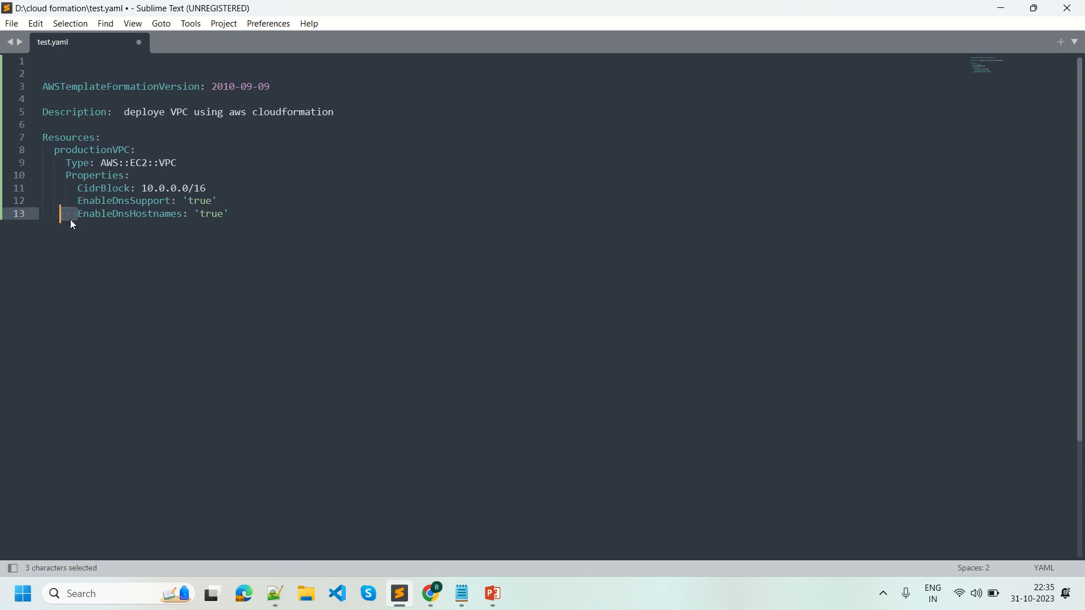
click(259, 239)
key(Return)
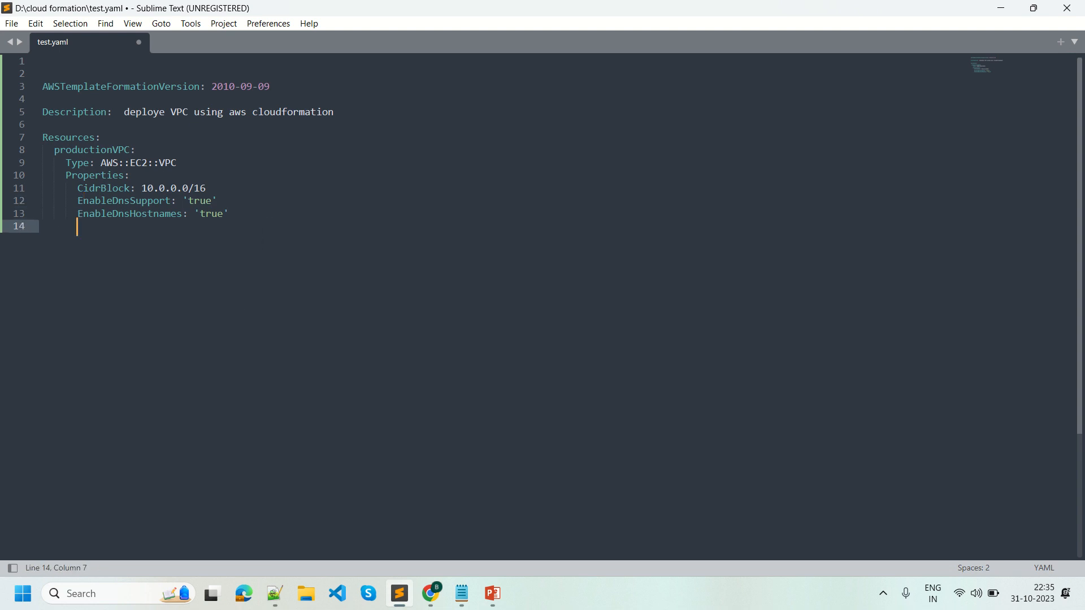
- Add a Tags property below EnableDnsHostnames and start a hyphenated list item under it
text(T)
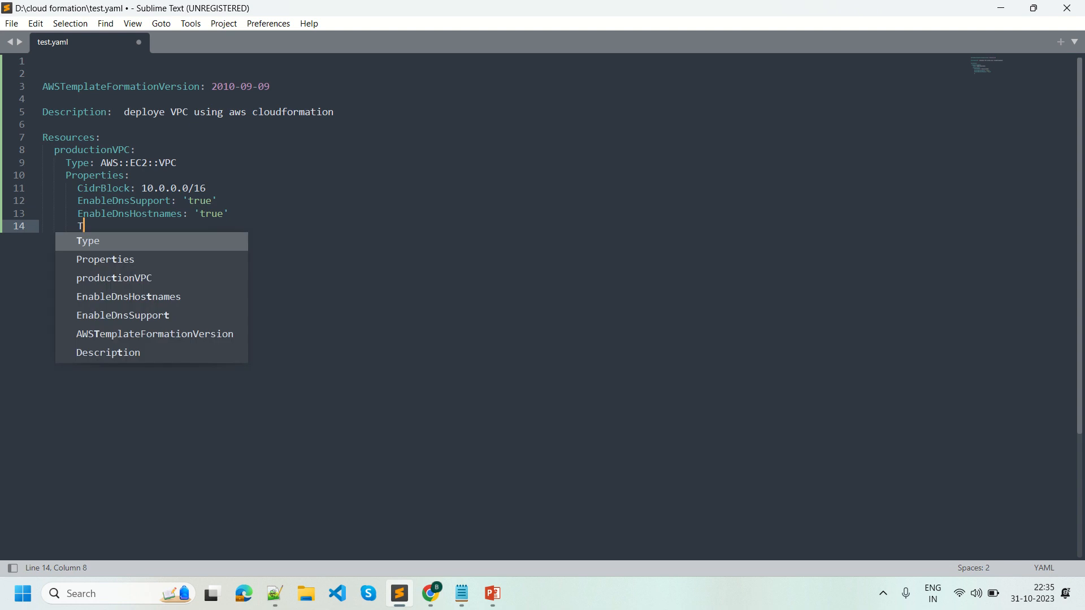
text(ags:)
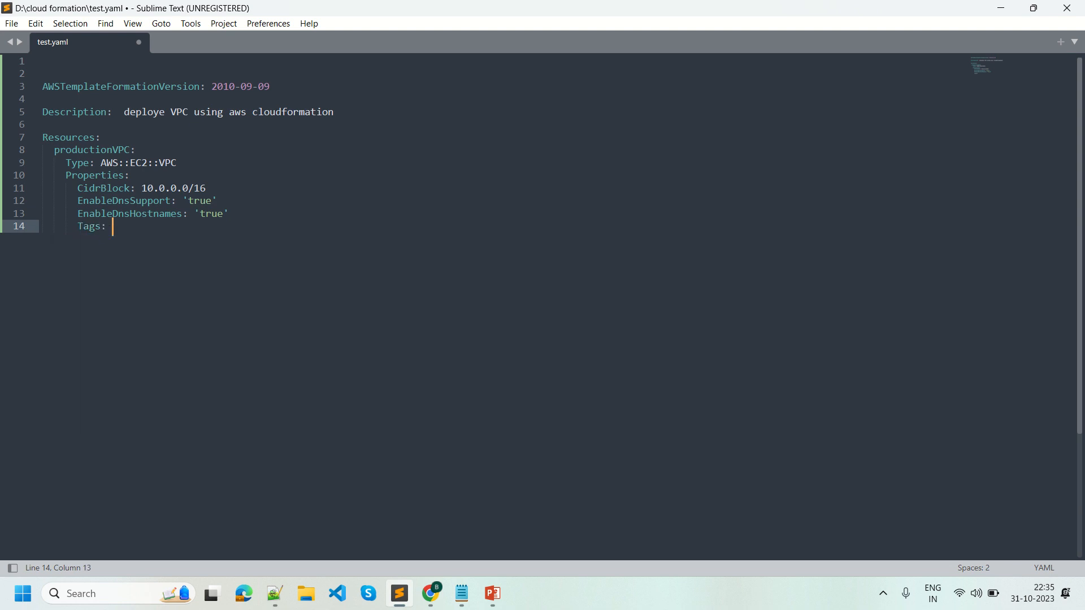
key(Return)
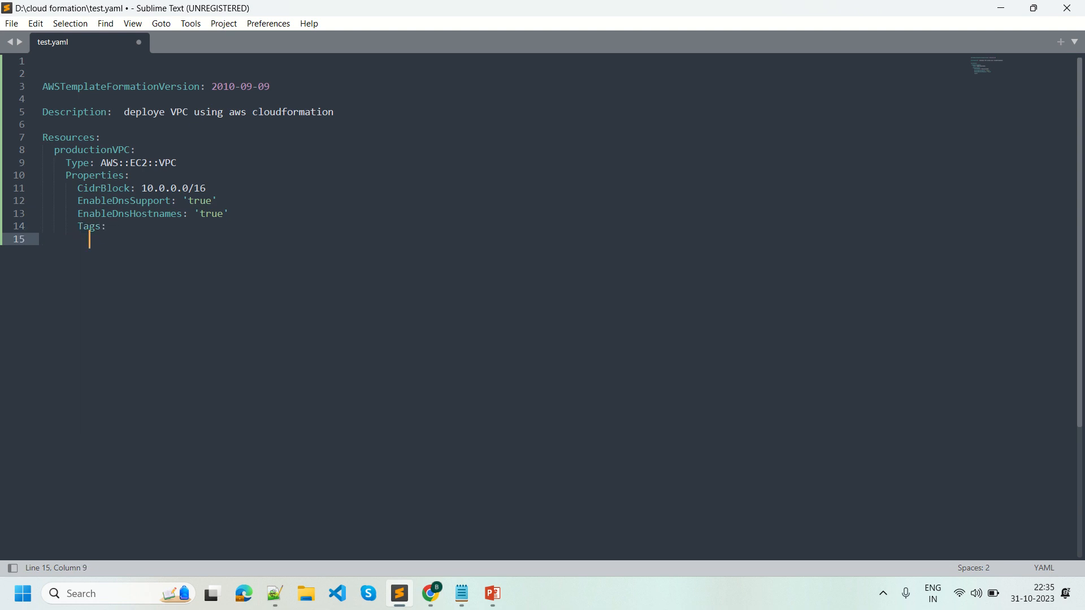
text(-)
- Switch to Chrome and examine the Key and Value lines under Tags in the VPC YAML example
click(431, 594)
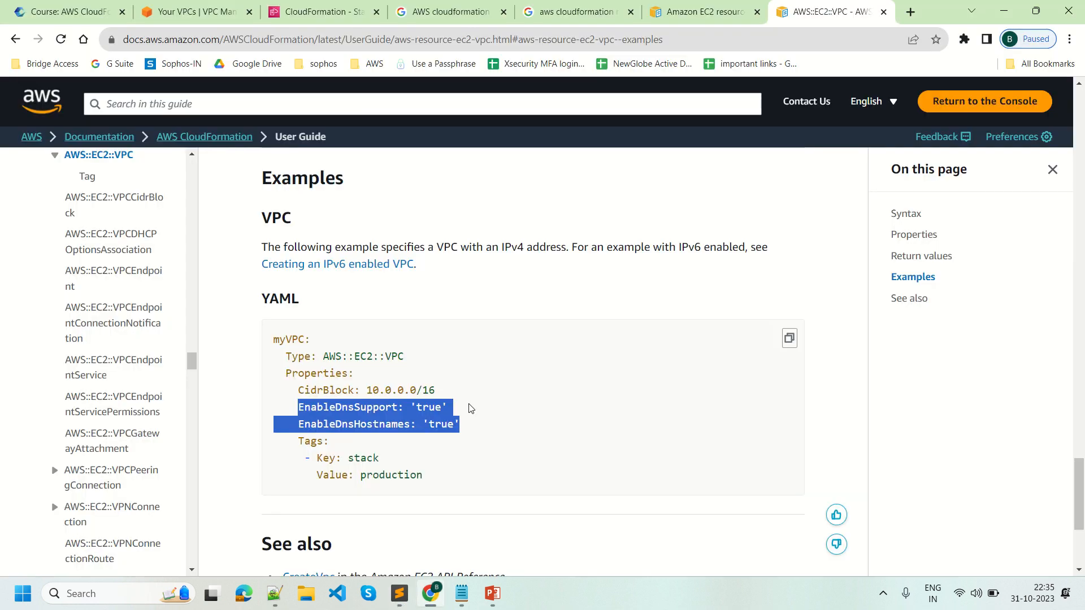
click(343, 464)
drag(317, 458, 390, 464)
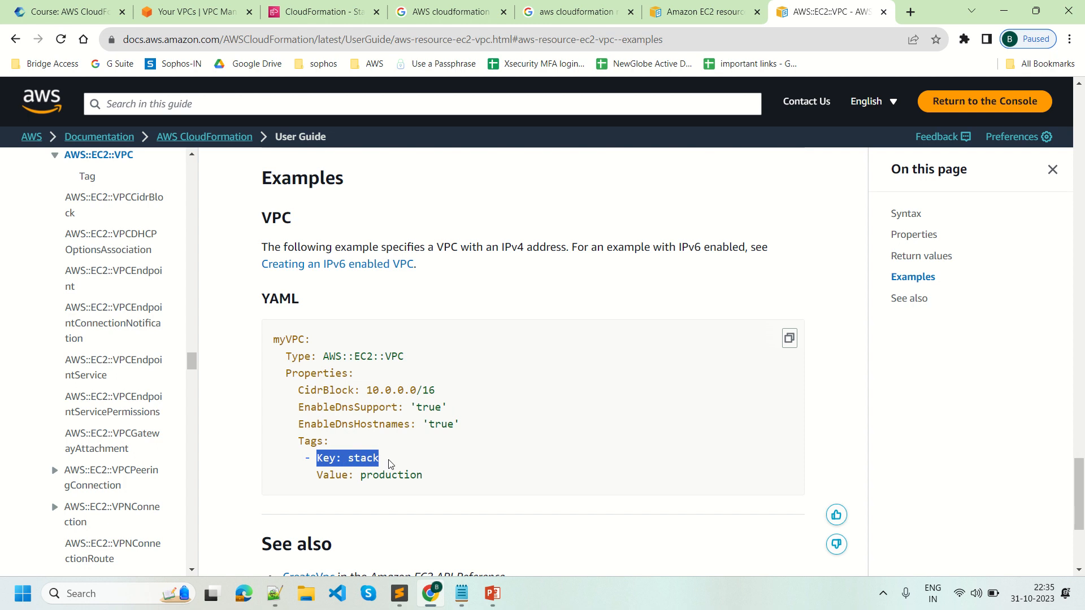
drag(318, 472, 429, 478)
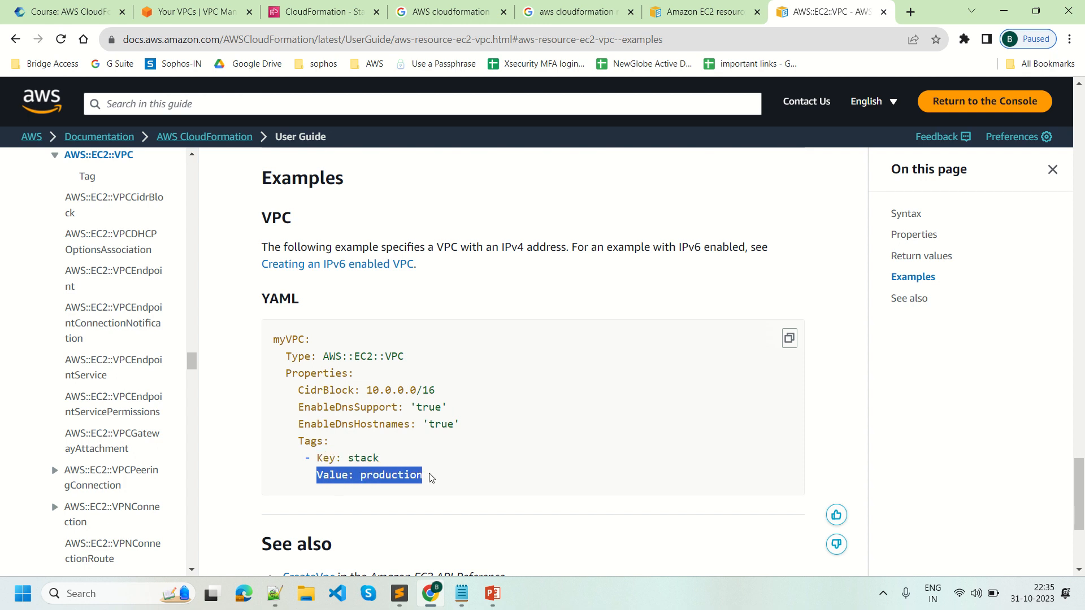
- Switch to Sublime Text and complete the tag with "Key: Name" and "Value: ProductionVPC", followed by a new line
click(406, 604)
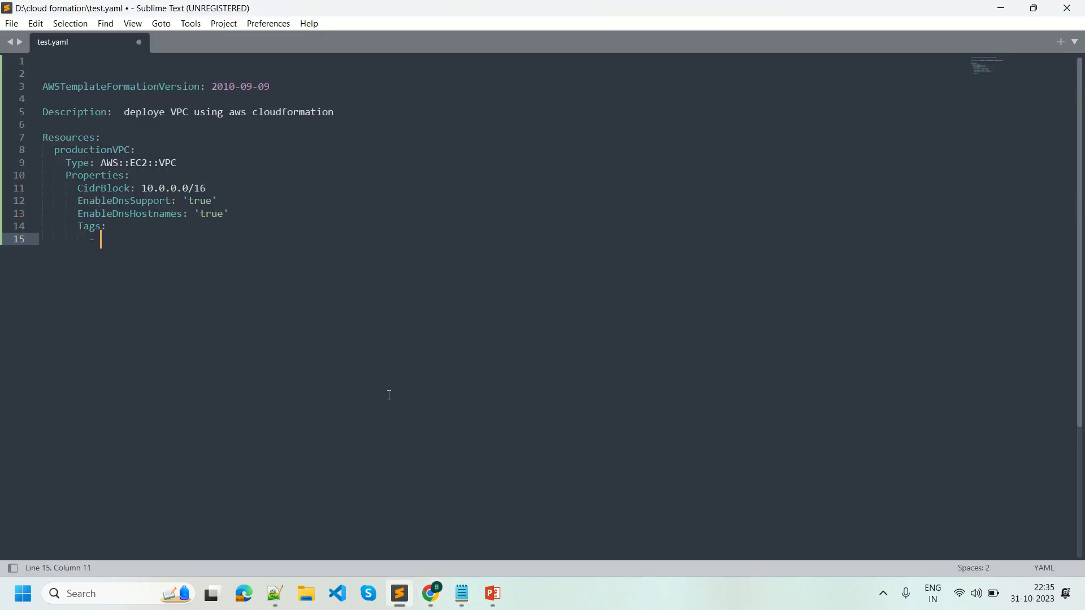
text(Key:)
key(BackSpace)
text(Name)
key(Return)
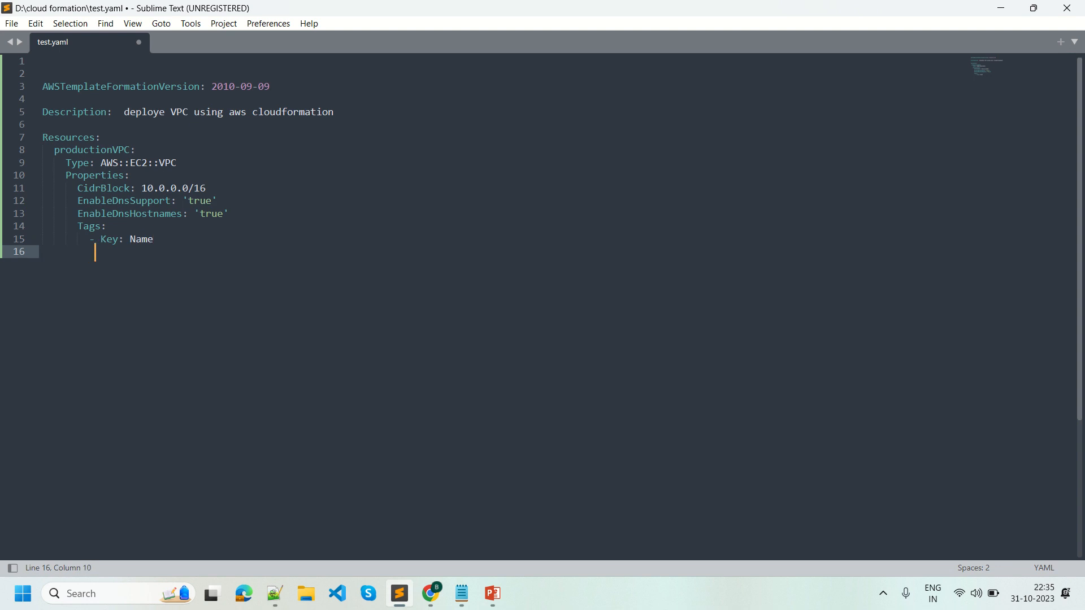
text(Value:  ProductionVPC)
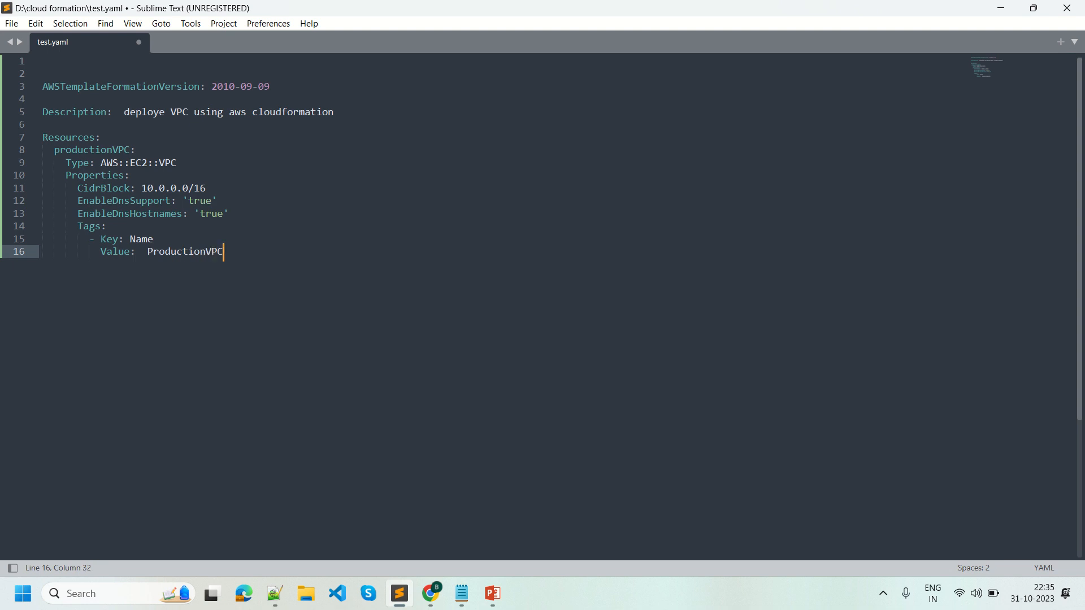
key(Return)
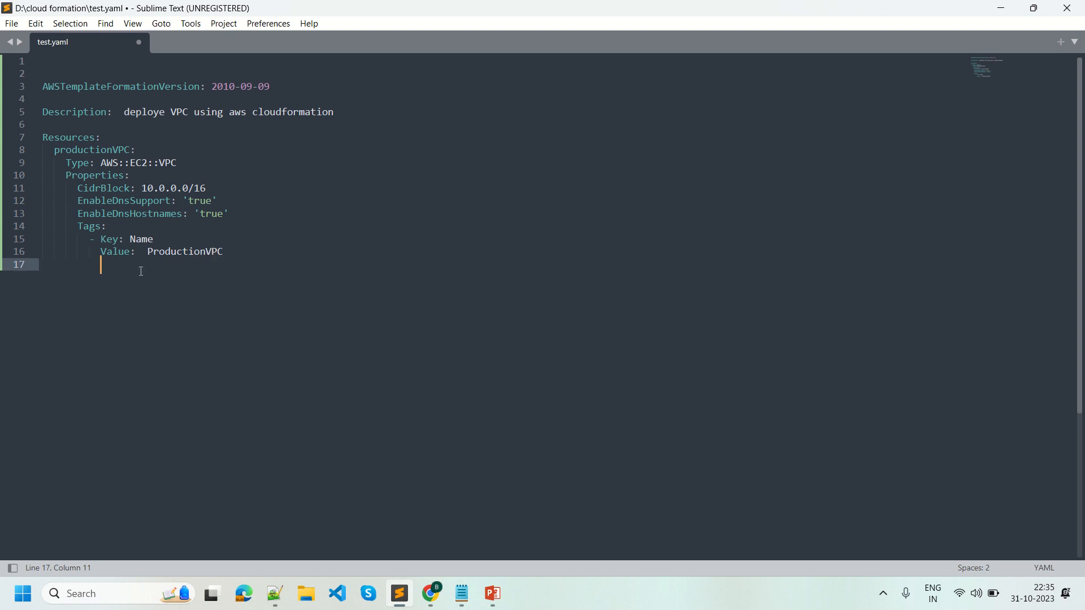
drag(96, 240, 91, 239)
click(149, 315)
- Switch to Chrome, open json2yaml.com in a new tab and clear its sample YAML
click(435, 596)
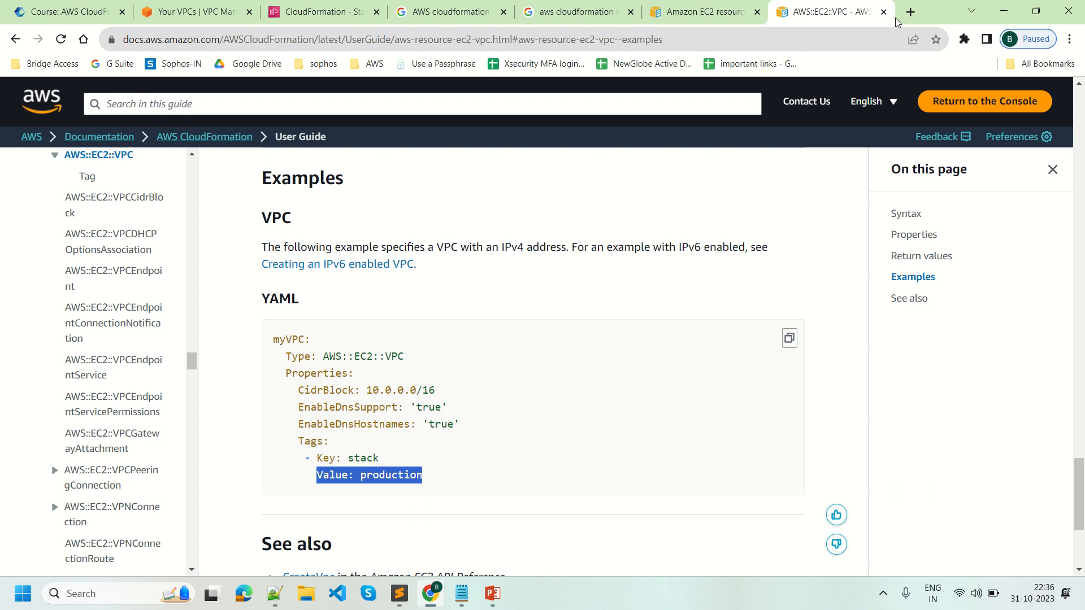
click(911, 12)
click(851, 45)
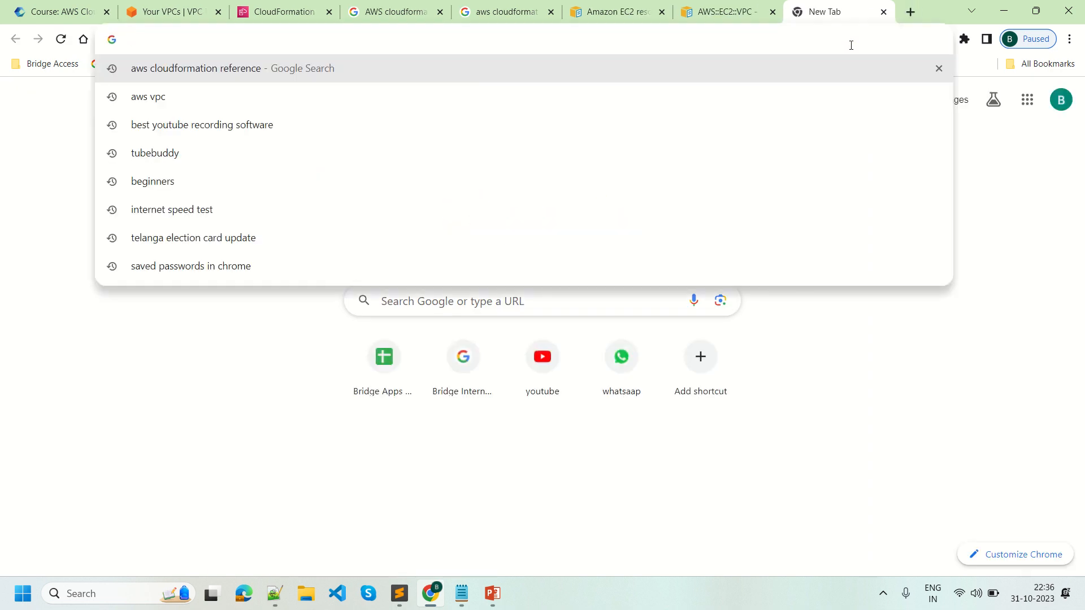
text(J)
key(Return)
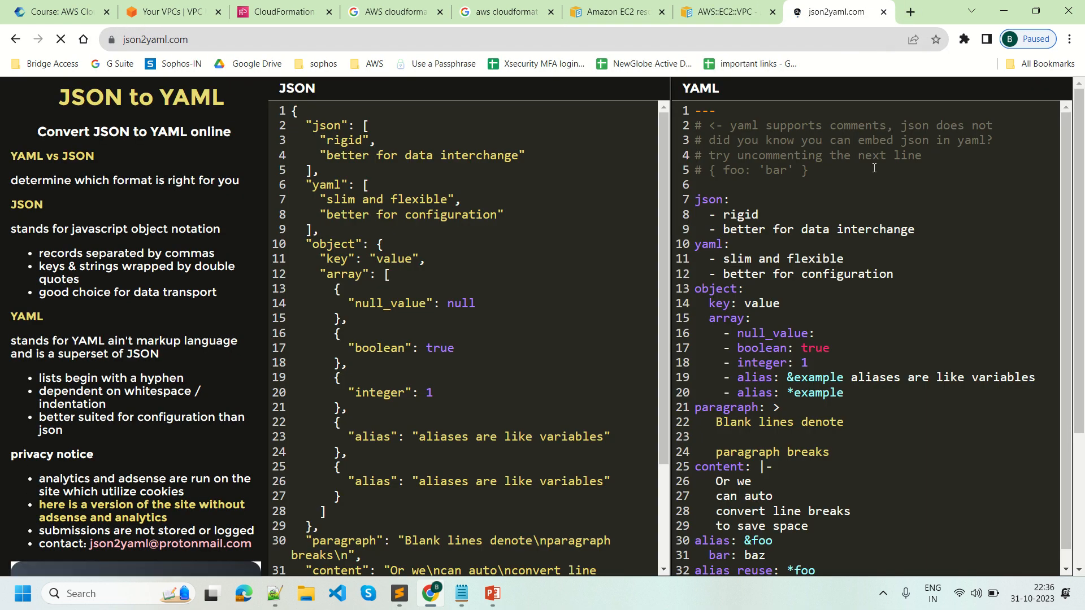
key(ctrl+a)
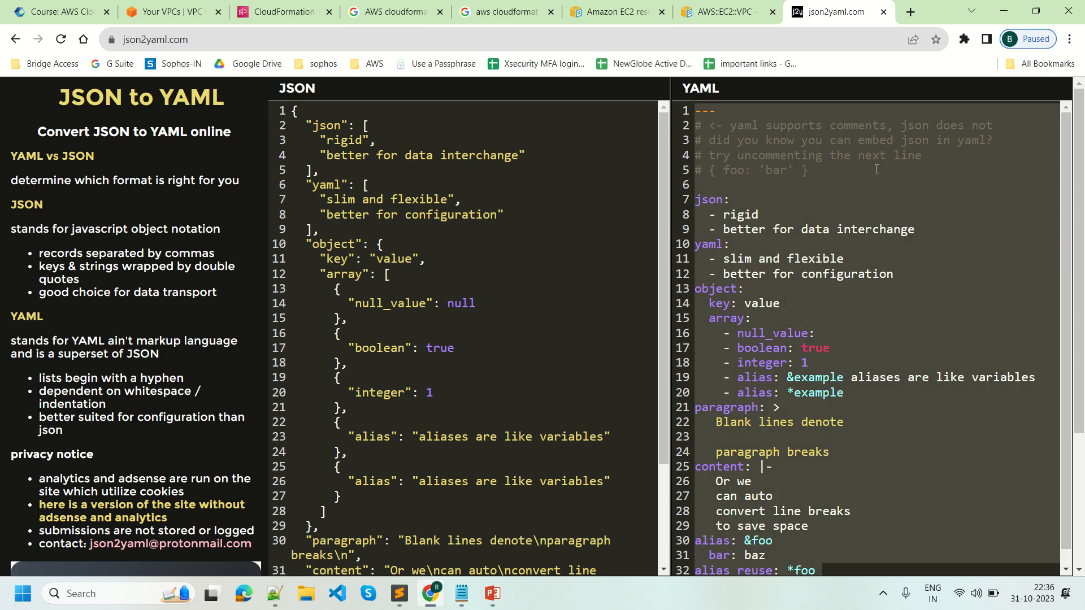
key(BackSpace)
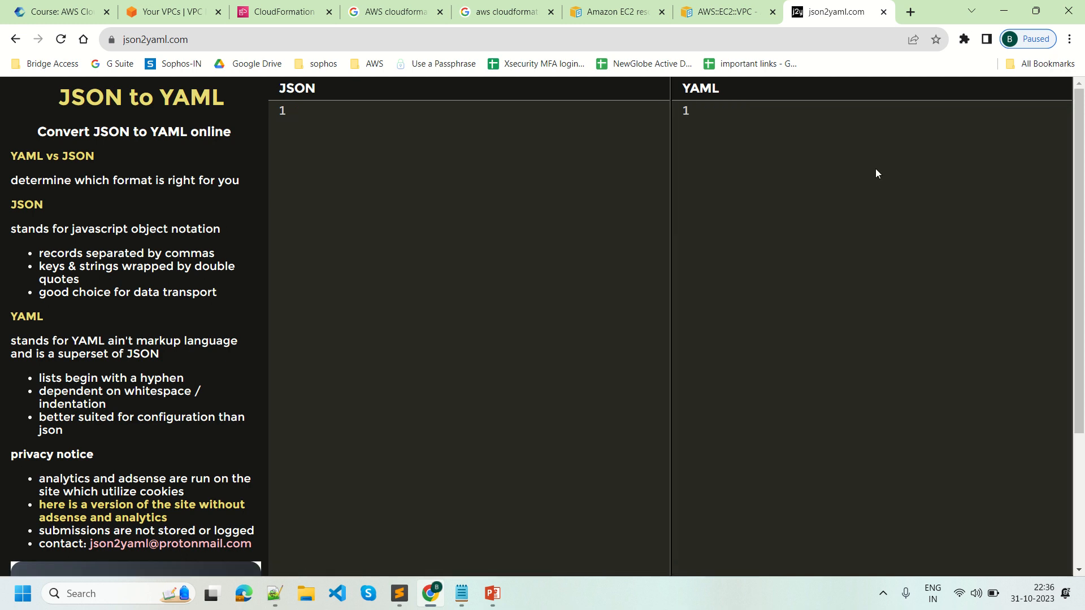
- Enter "Tags:" in the YAML editor with a hyphenated "Key:" list item indented beneath it
text(1A6)
key(BackSpace)
key(BackSpace)
key(BackSpace)
text(Tags:)
key(Return)
text(- )
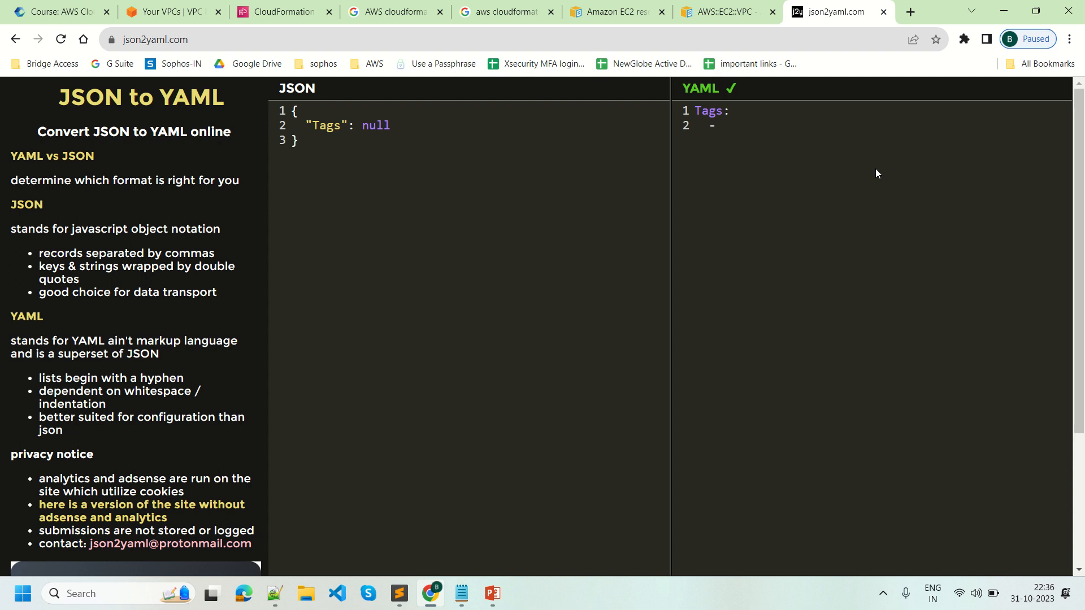
text(Key:)
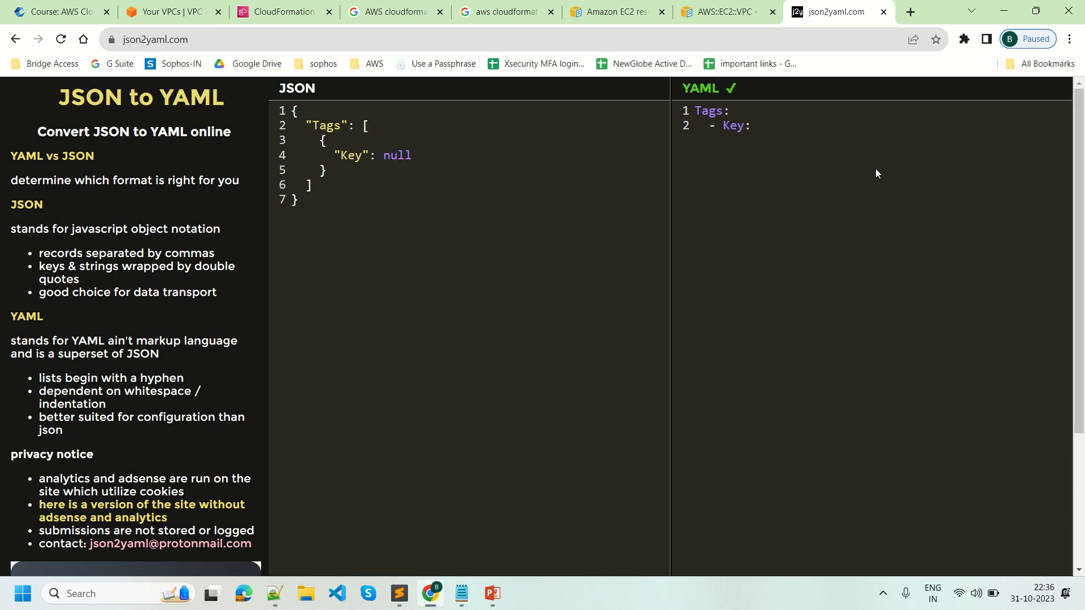
- Set the YAML tag's Key to Name and add "Value: prodVPC" on the line below it
click(370, 125)
click(760, 129)
text(Name)
key(Return)
text(Value: )
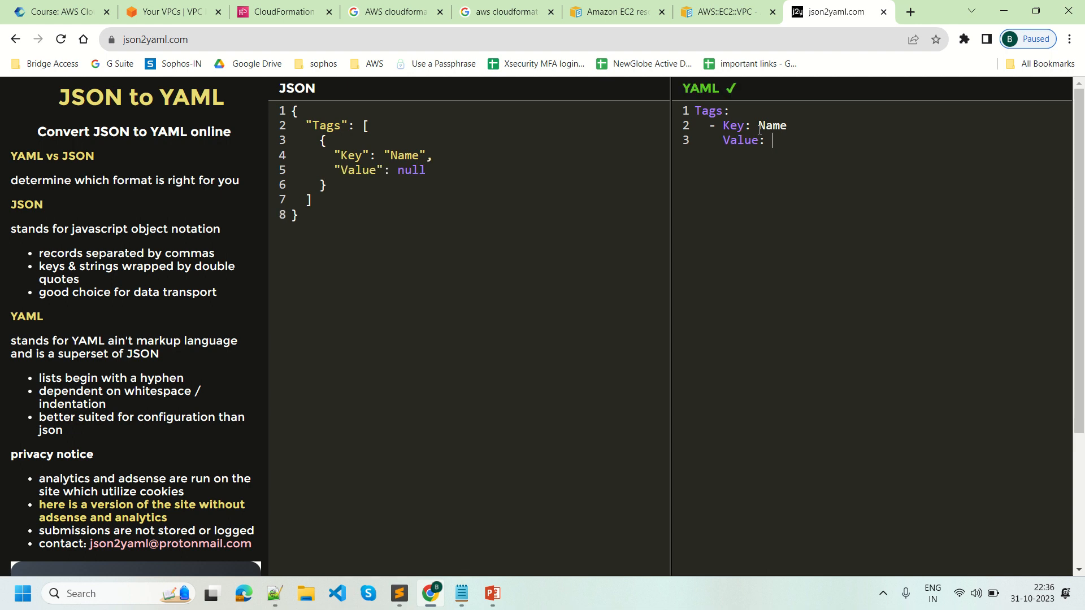
text(prodVPC)
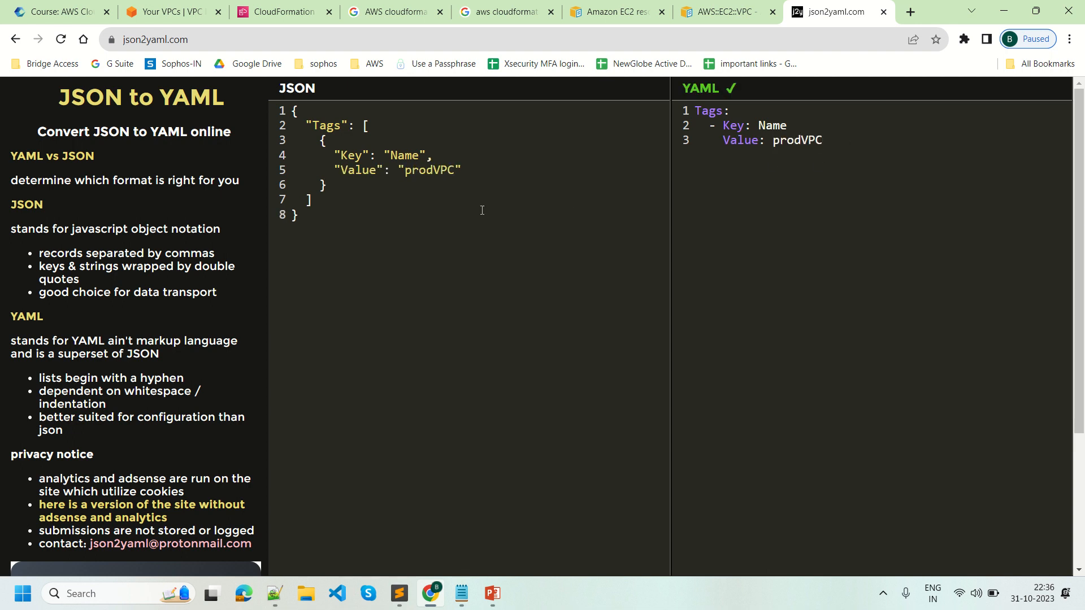
- Examine the square brackets around the Tags list in the JSON and compare them with the YAML Tags block
click(368, 124)
drag(316, 201, 308, 202)
drag(356, 127, 363, 148)
click(365, 128)
double_click(364, 130)
drag(374, 195, 374, 198)
click(550, 201)
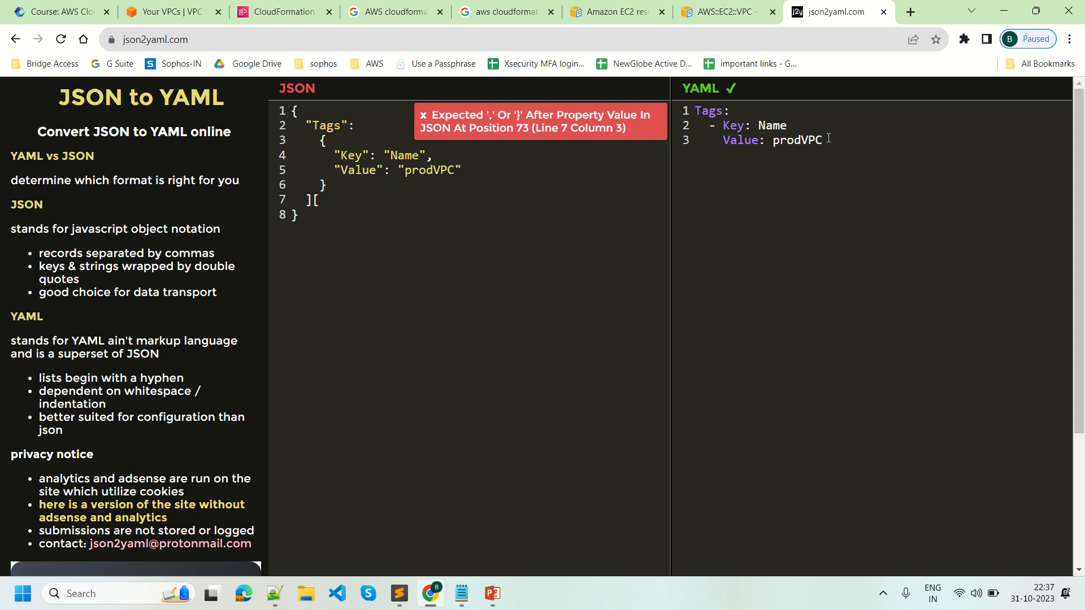
drag(824, 141, 696, 111)
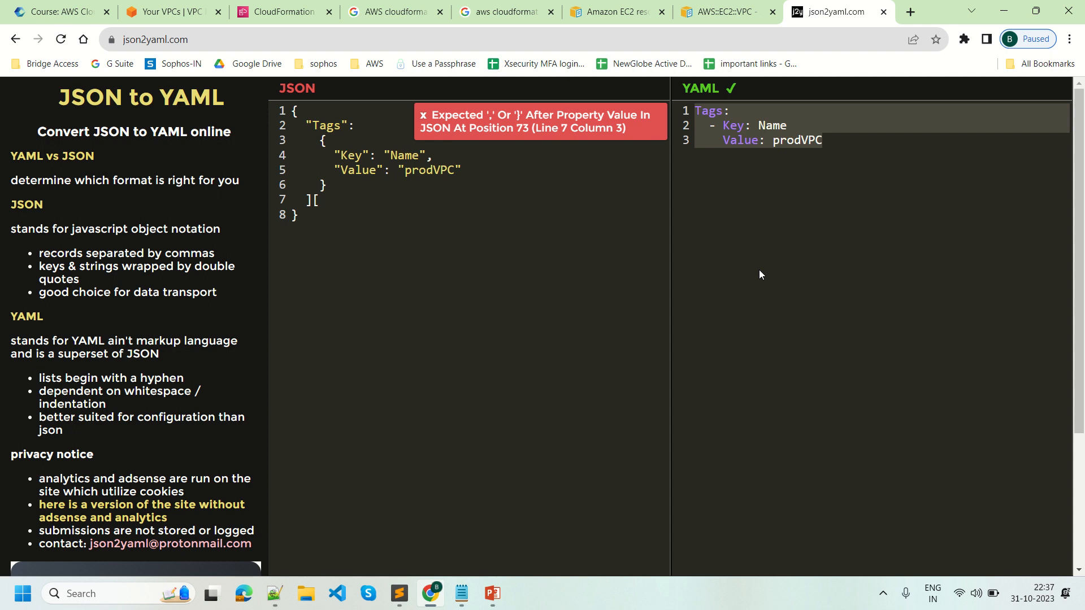
- Switch to Sublime Text and save test.yaml
click(399, 594)
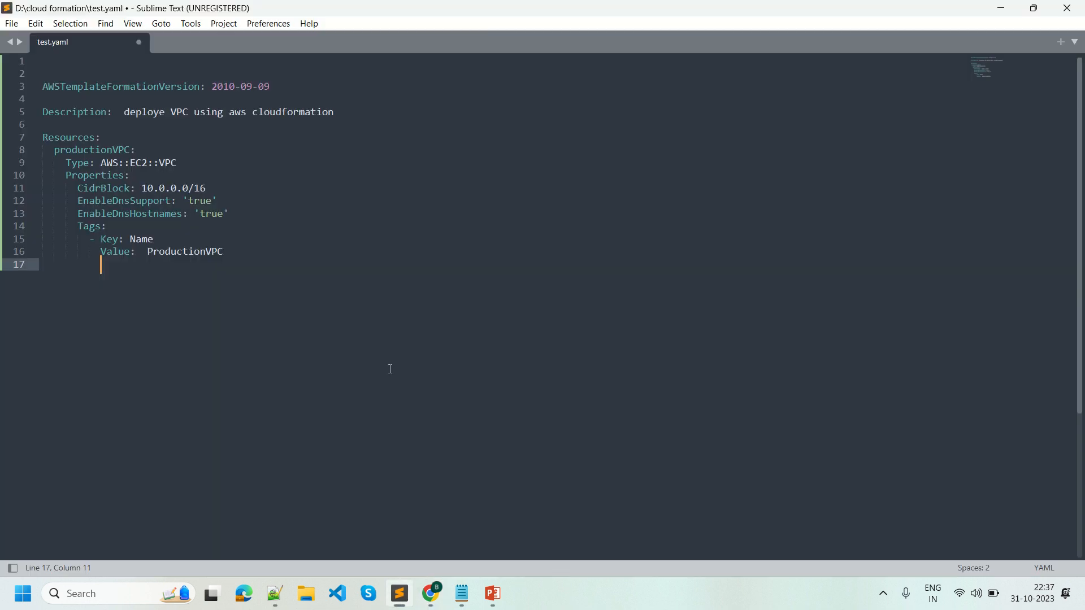
key(alt+f)
key(s)
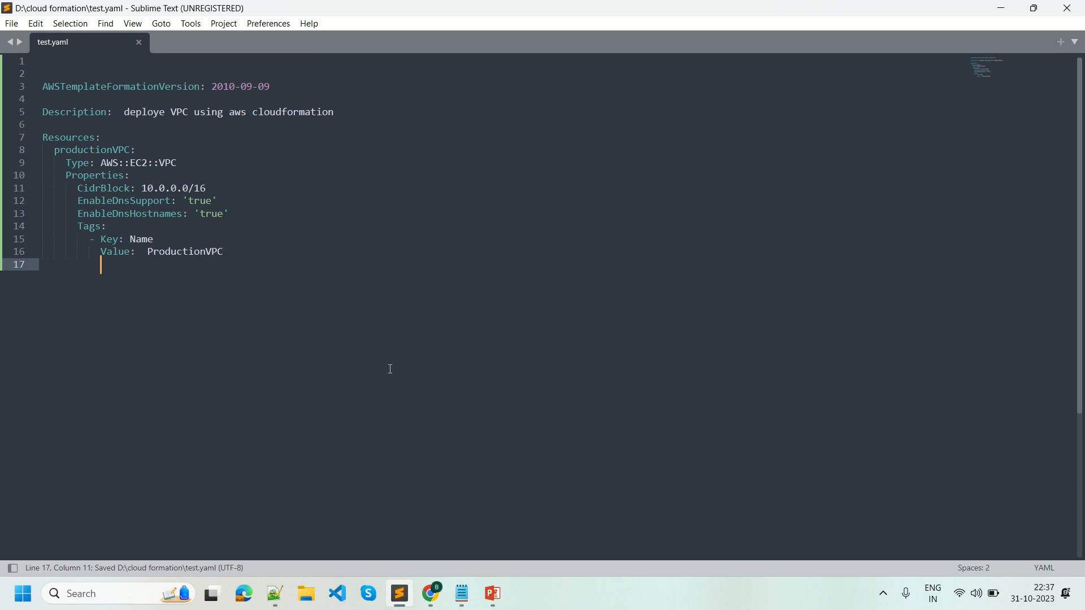
- Switch to Chrome and close the json2yaml.com and CloudFormation tabs
click(439, 597)
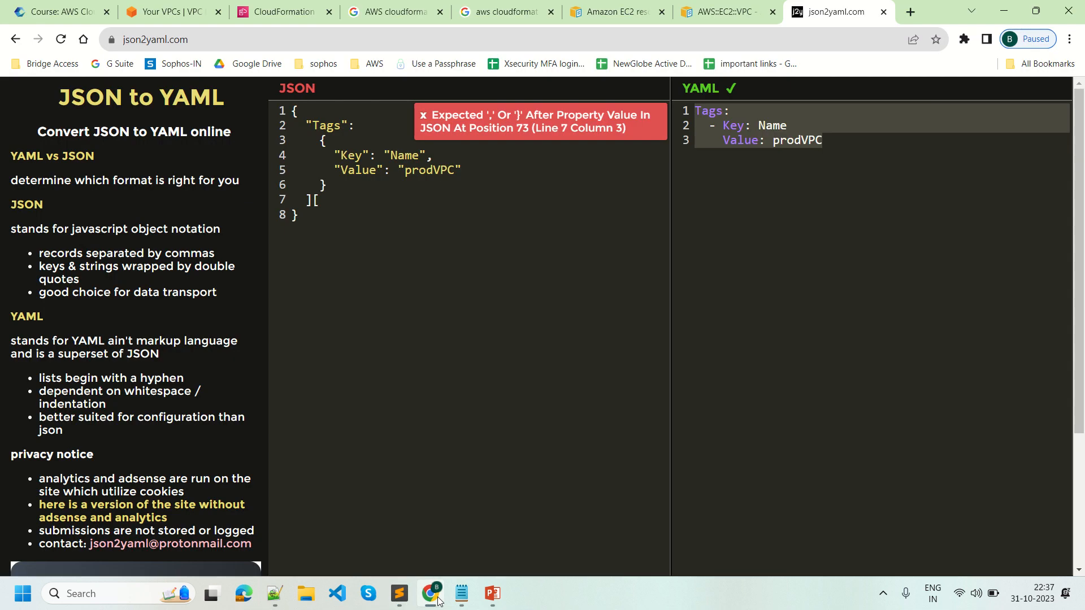
click(883, 12)
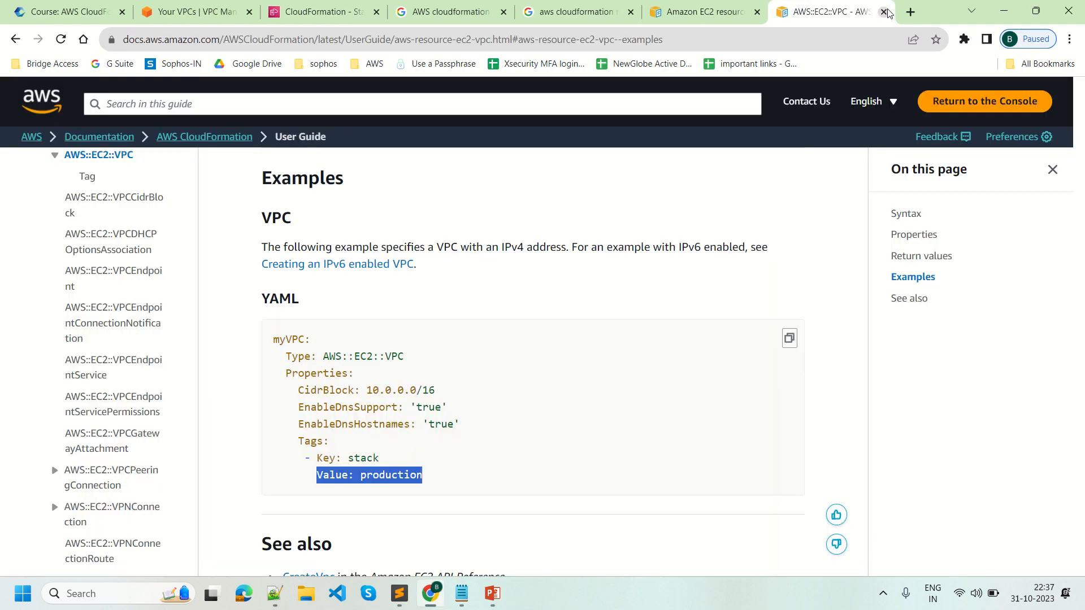
click(325, 11)
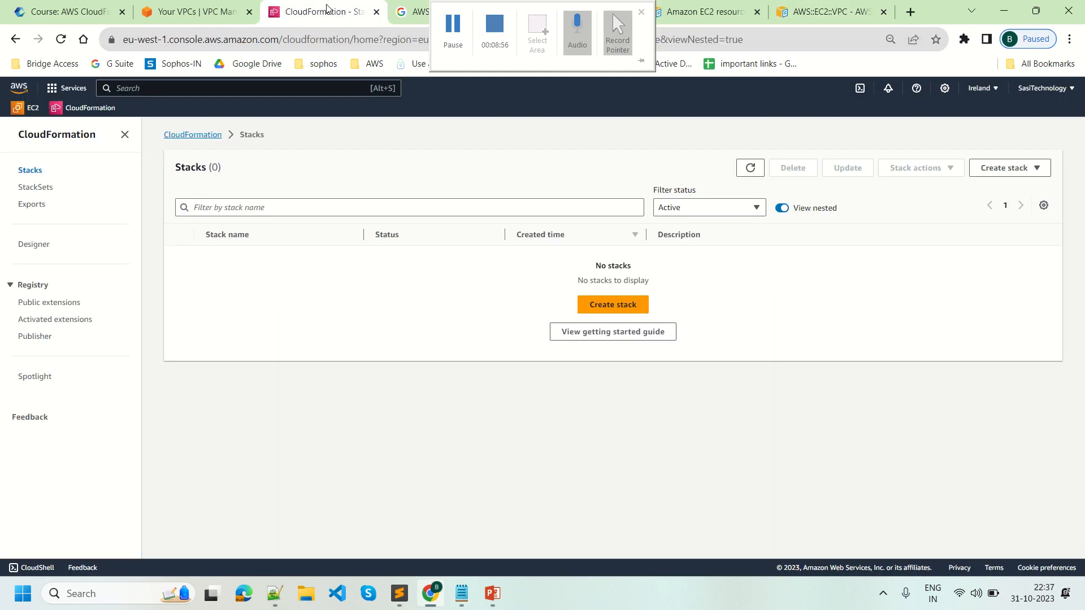
click(377, 13)
- From the Your VPCs console page, search for CLOUDFORMA, open the CloudFormation service in a new tab and show it
click(196, 15)
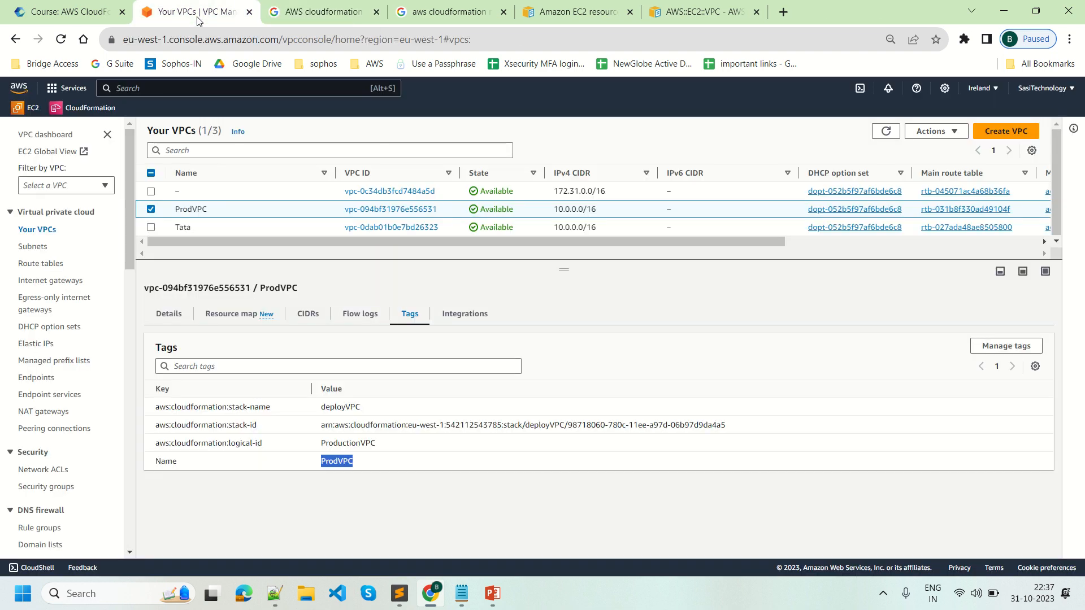
click(179, 92)
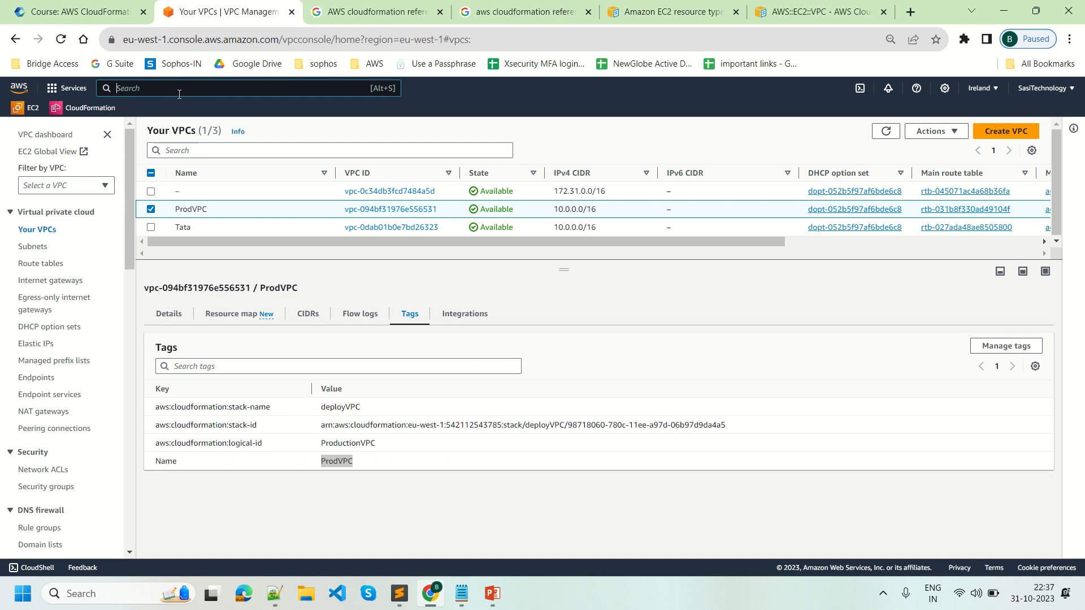
text(CLOUD)
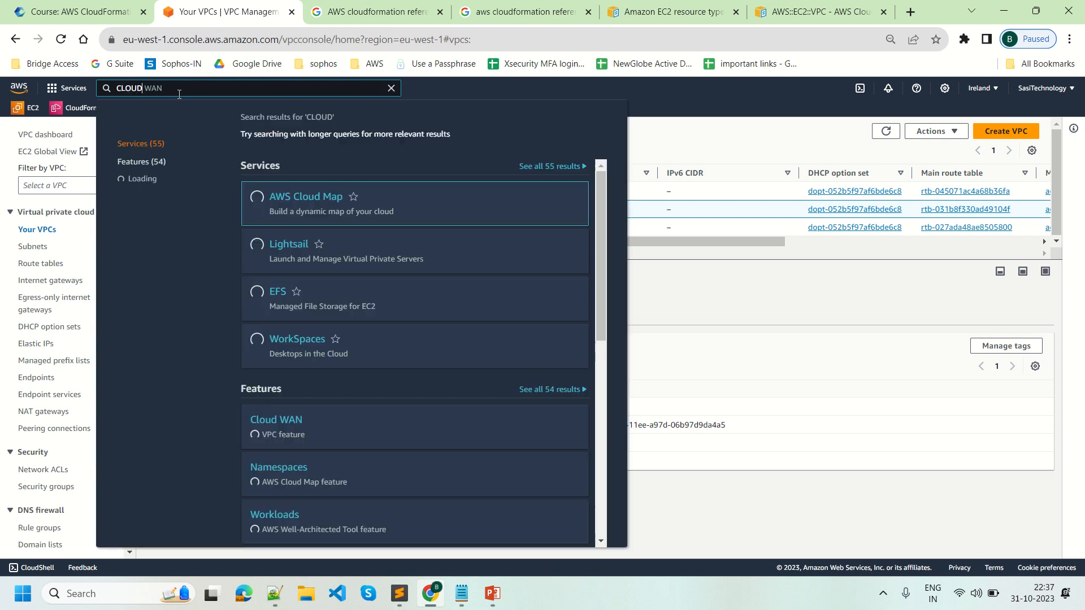
text(FORMA)
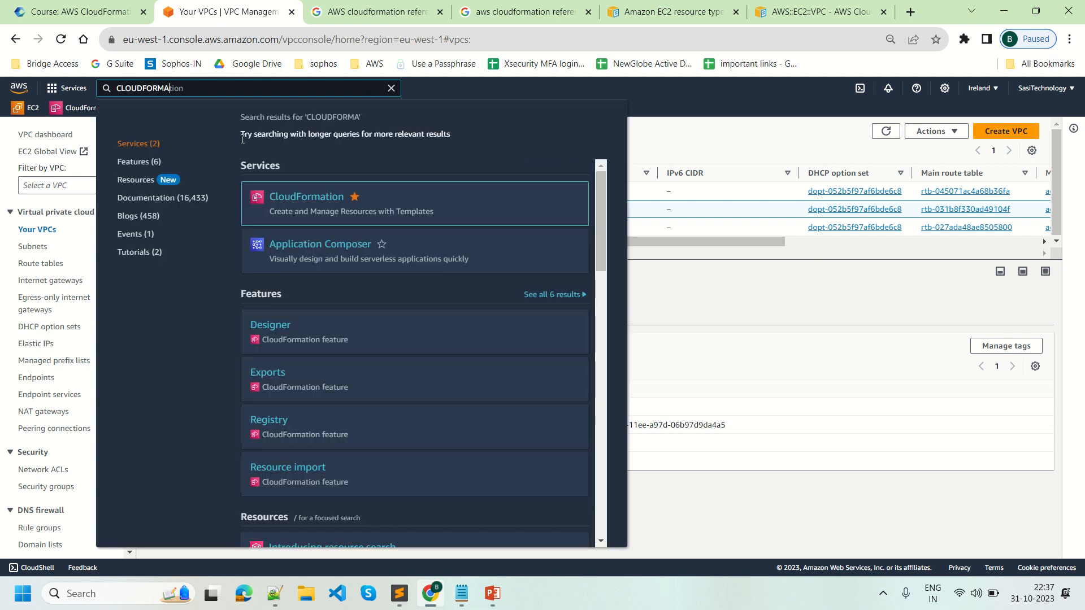
right_click(294, 201)
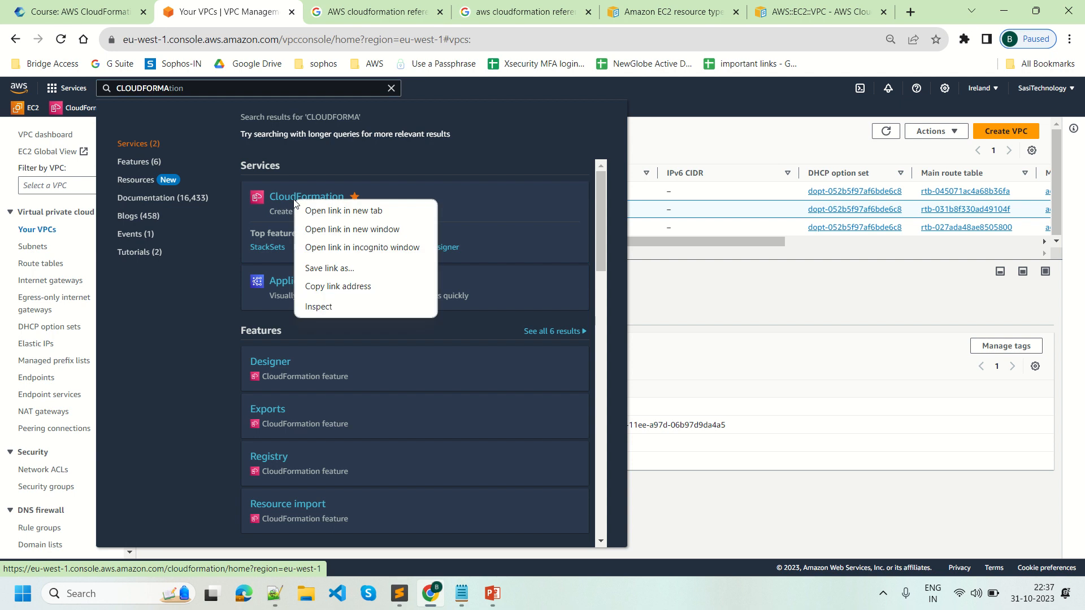
click(309, 211)
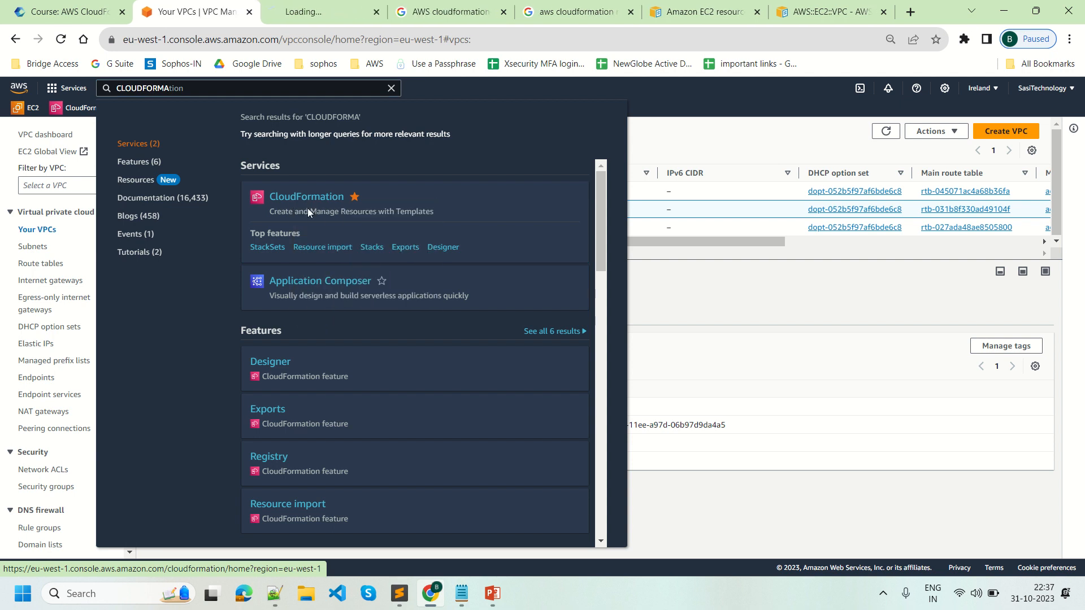
click(291, 5)
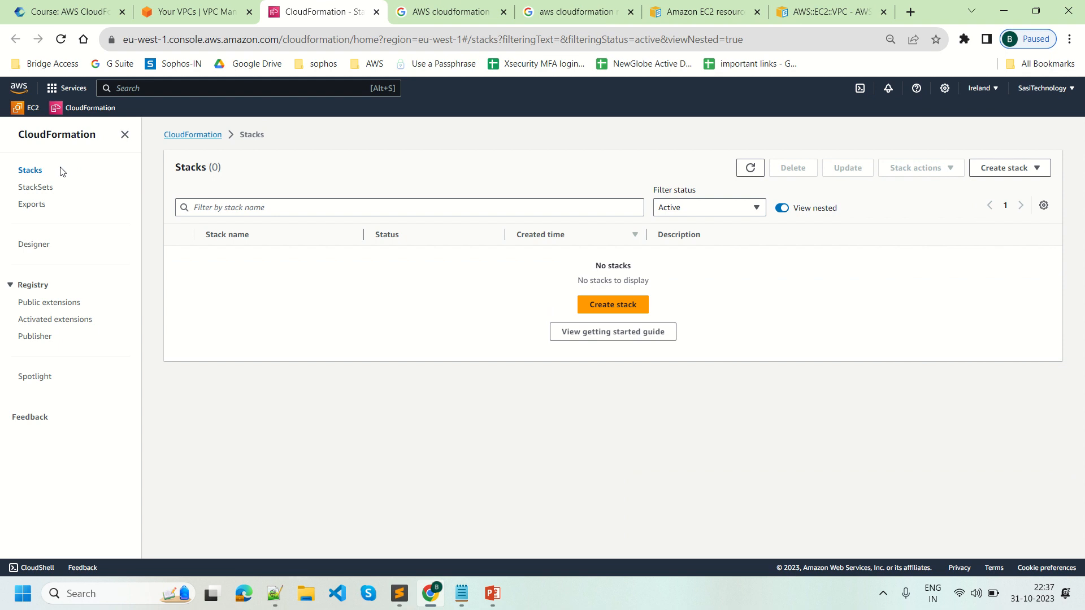
- Examine the Stacks entry in CloudFormation, switch to Sublime Text and select the whole productionVPC resource block
drag(62, 171, 11, 174)
click(400, 594)
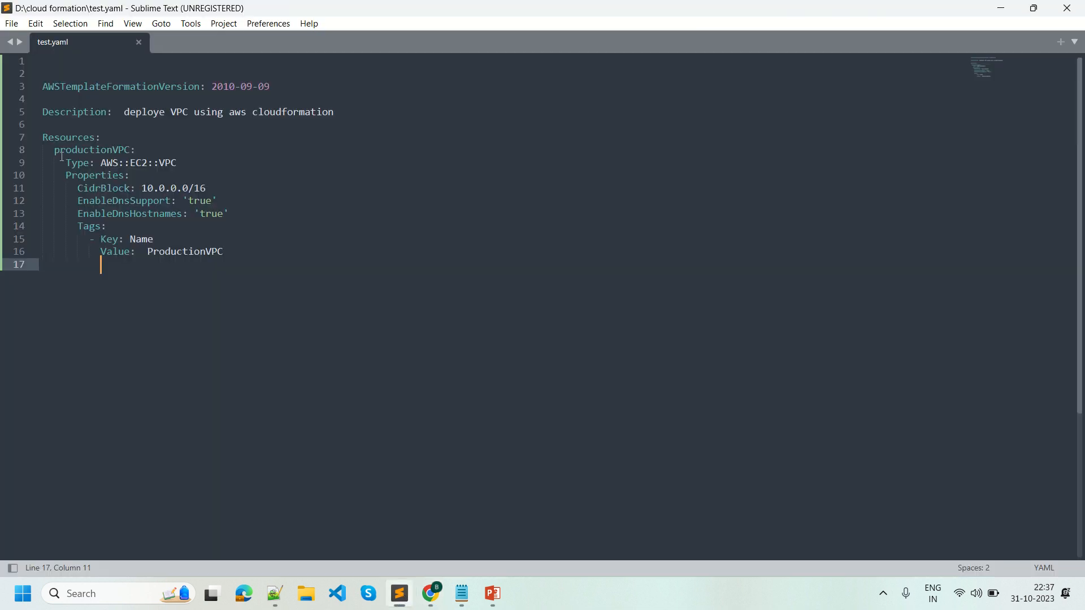
drag(54, 149, 230, 256)
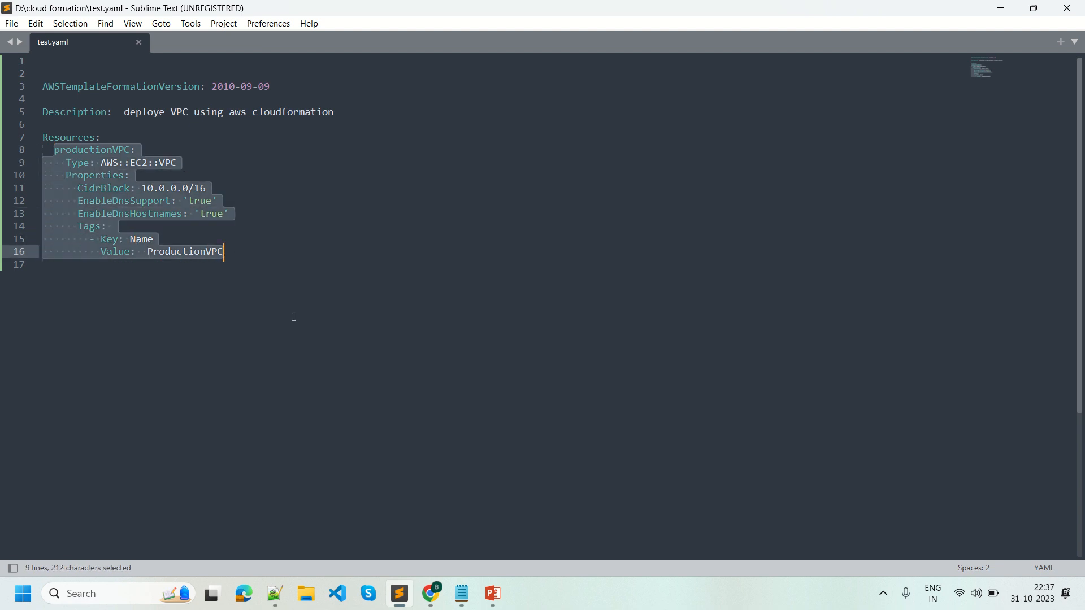
- Deselect the resource block, switch to Chrome and start creating a CloudFormation stack with Upload a template file as the template source
click(294, 317)
click(247, 256)
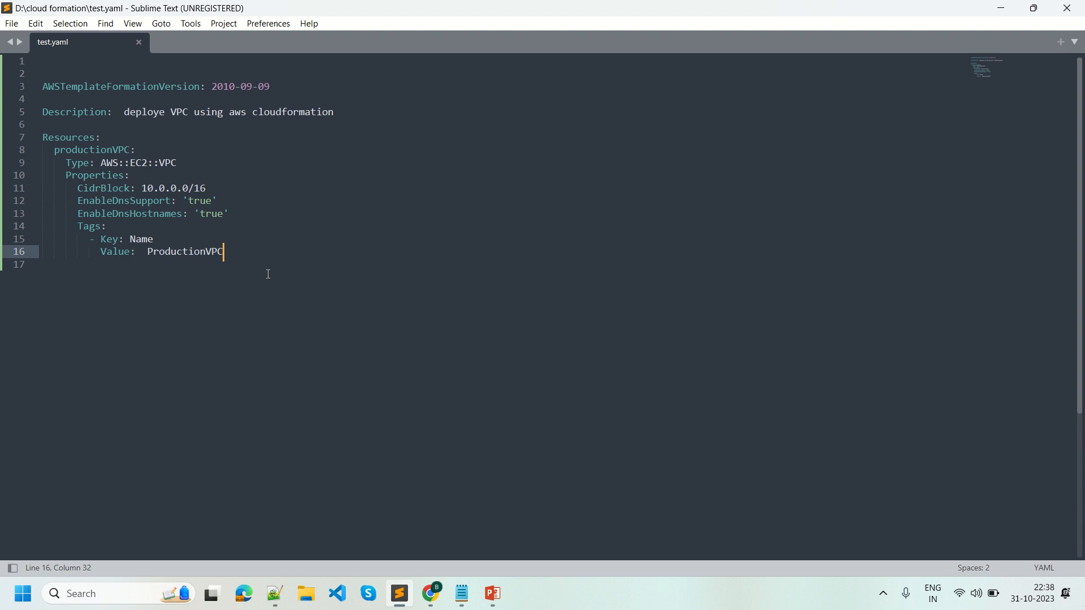
click(432, 595)
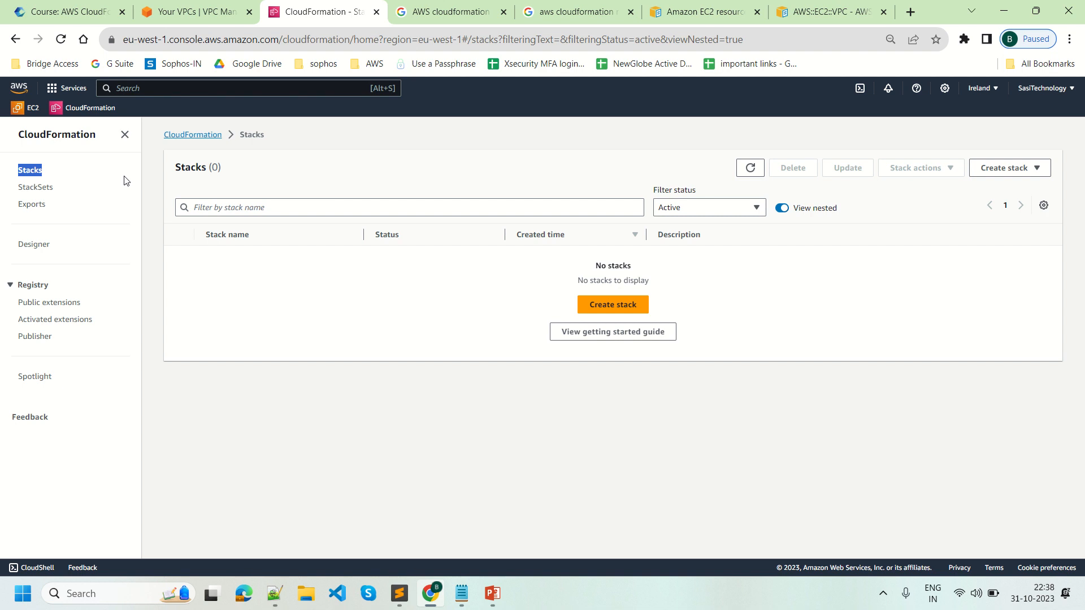
click(273, 398)
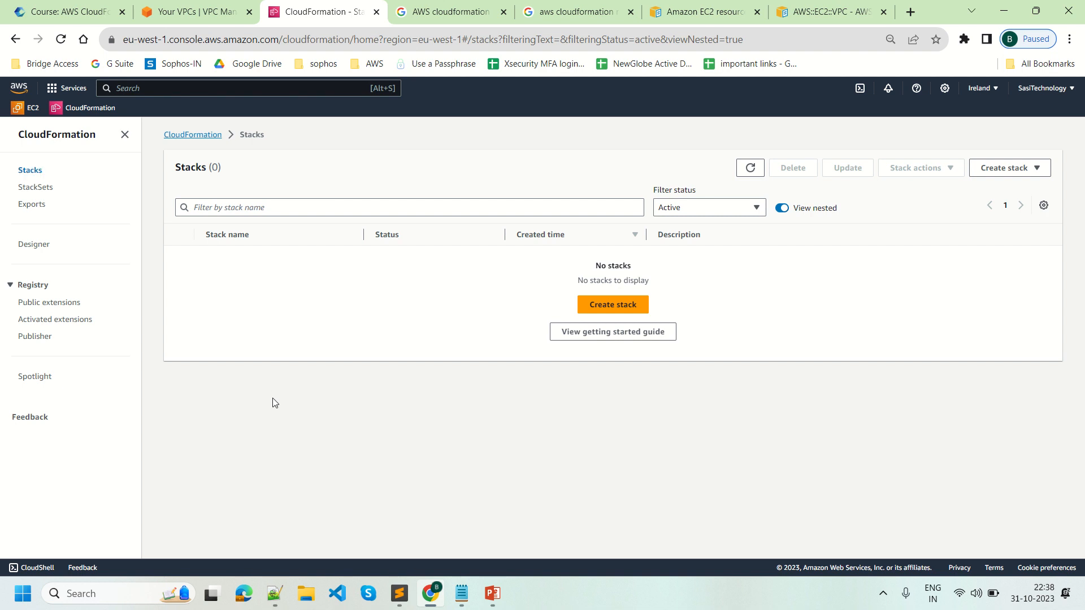
click(610, 314)
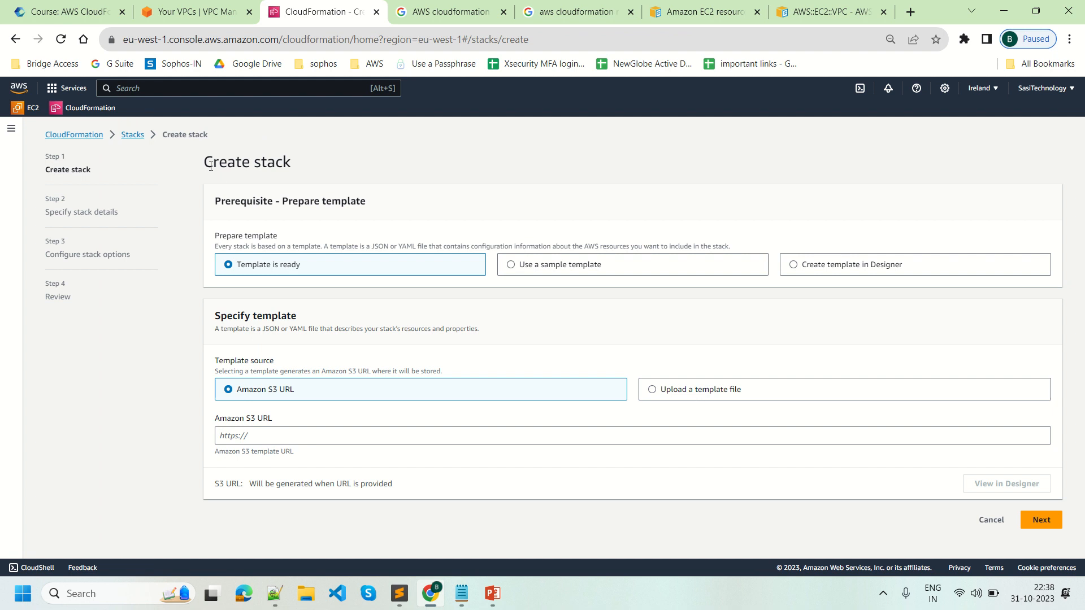
drag(204, 161, 297, 174)
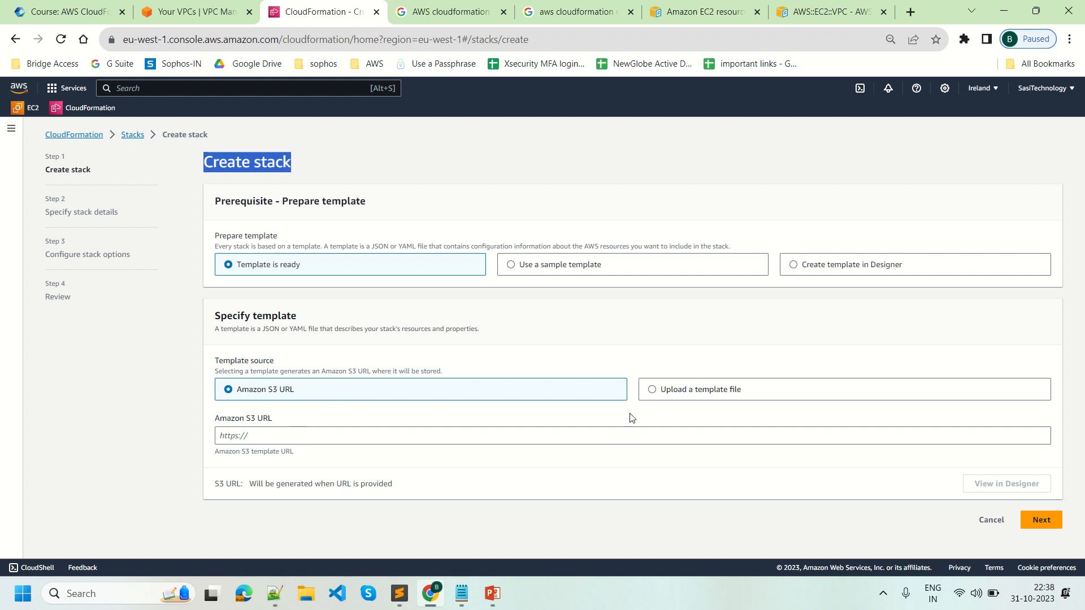
click(651, 393)
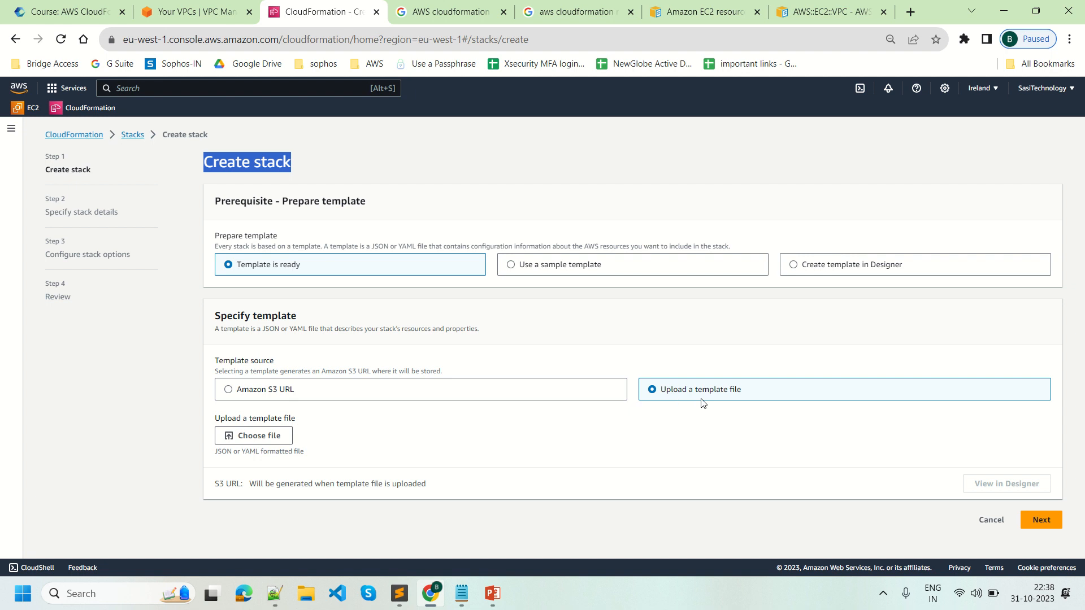
- Upload test.yaml from the cloud formation folder, check its S3 URL and try to continue to the stack details
click(264, 437)
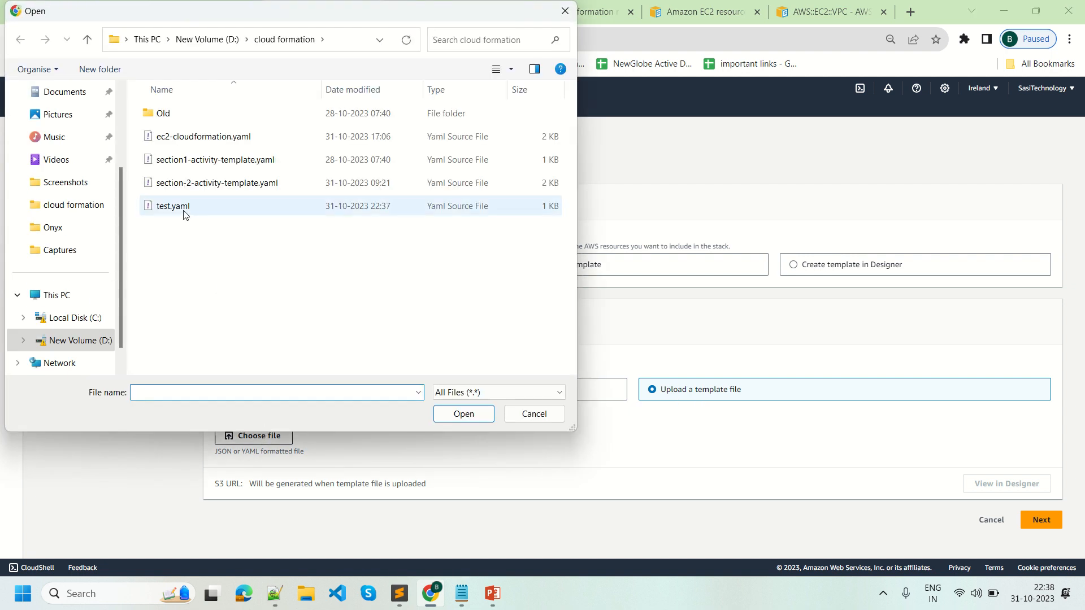
click(186, 213)
click(463, 414)
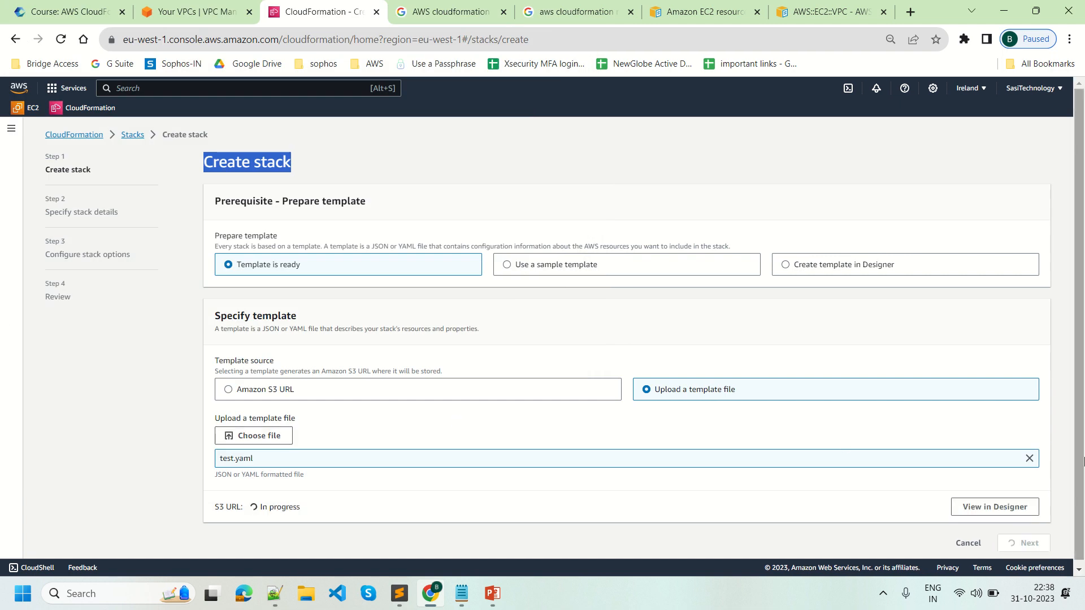
drag(1083, 450, 1083, 511)
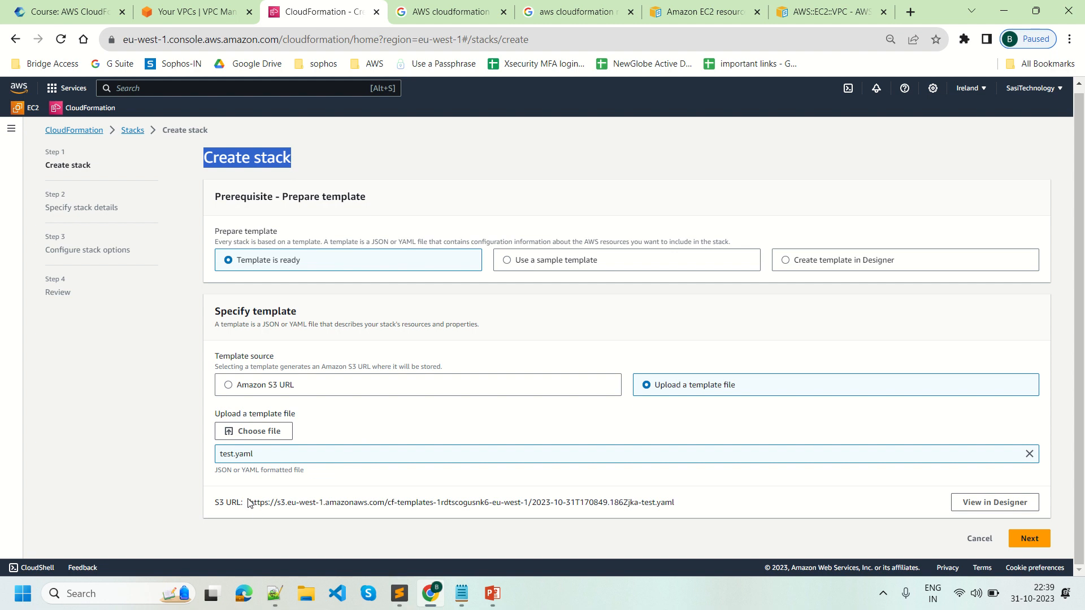
drag(249, 503, 696, 505)
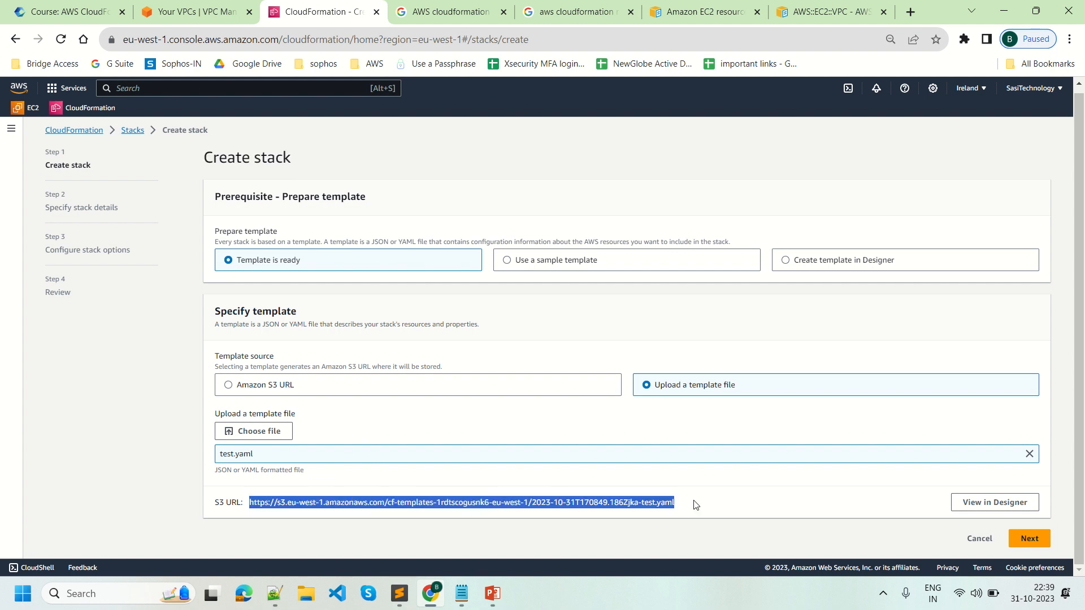
click(1030, 538)
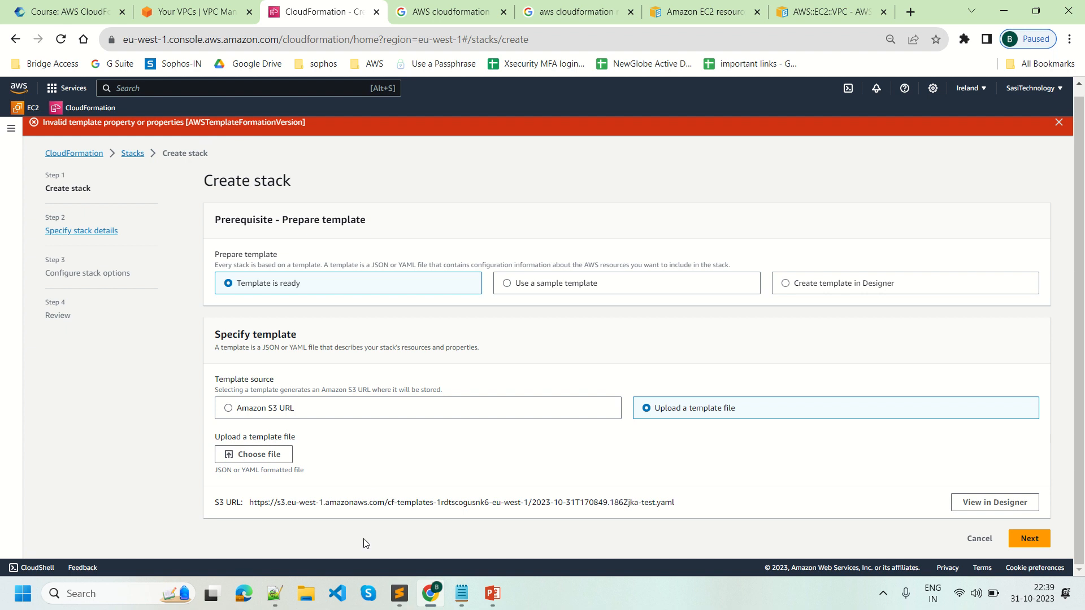
- Switch to Sublime Text, correct the version key on line 3 to AWSTemplateFormatVersion and save test.yaml
click(399, 593)
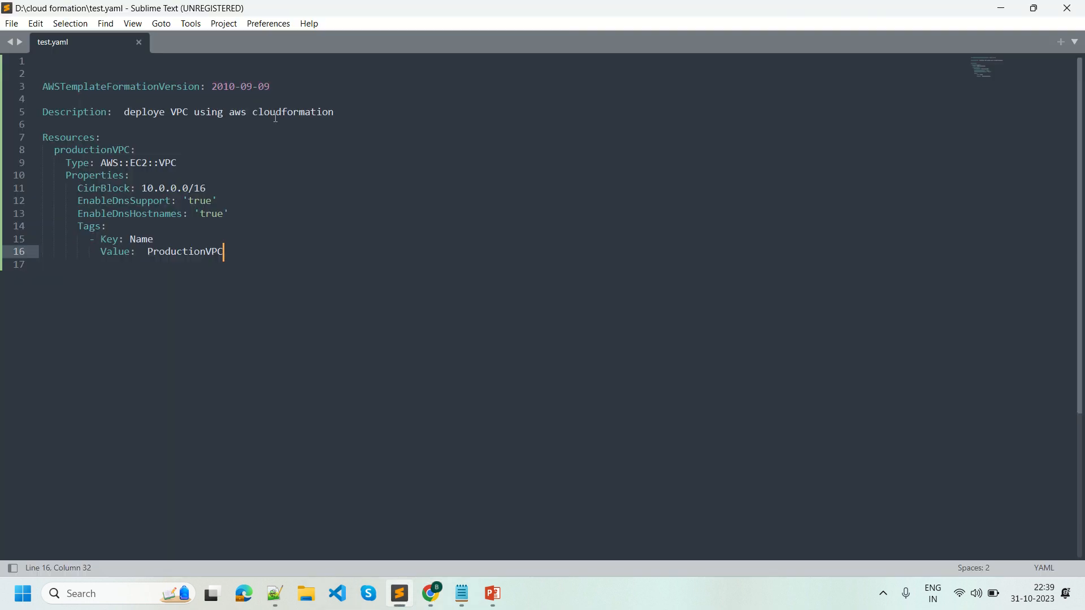
click(159, 87)
key(BackSpace)
key(BackSpace)
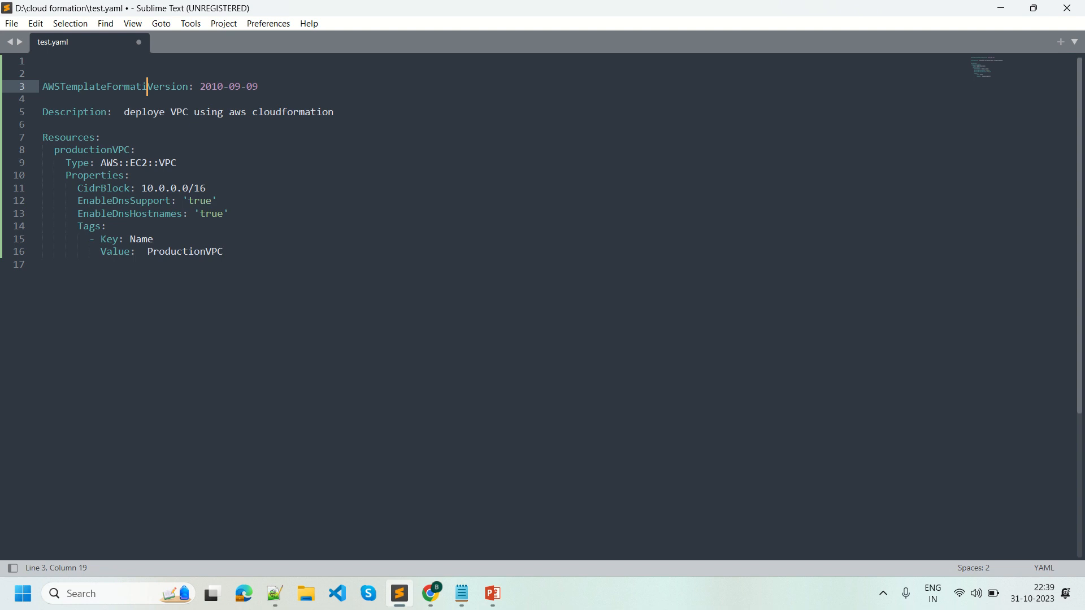
key(BackSpace)
key(alt+f)
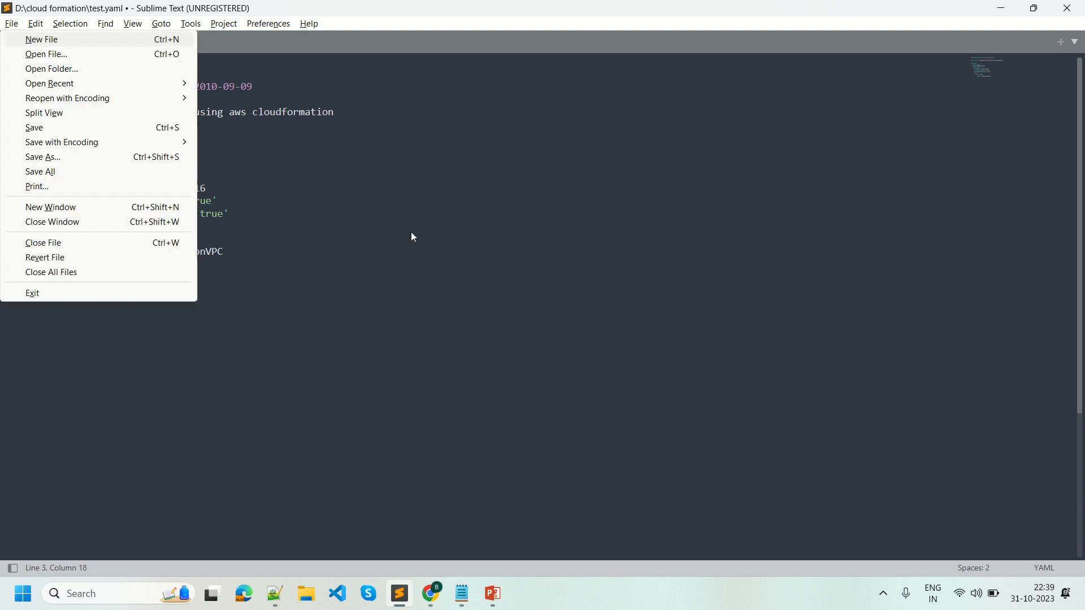
key(s)
- Switch to Chrome, dismiss the template error, upload the corrected test.yaml and continue to the stack details
click(430, 593)
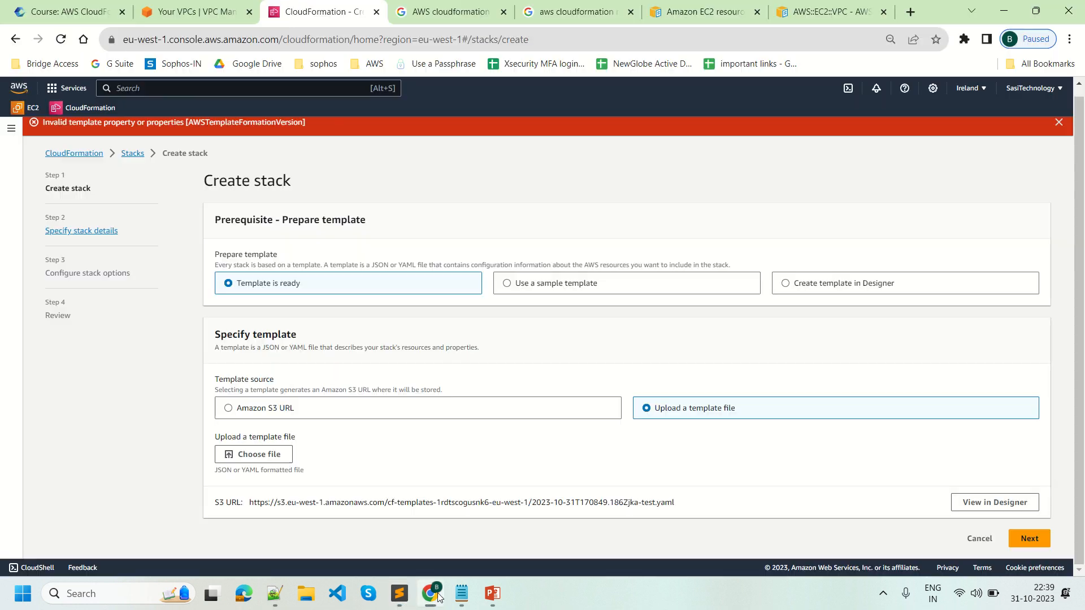
click(1059, 122)
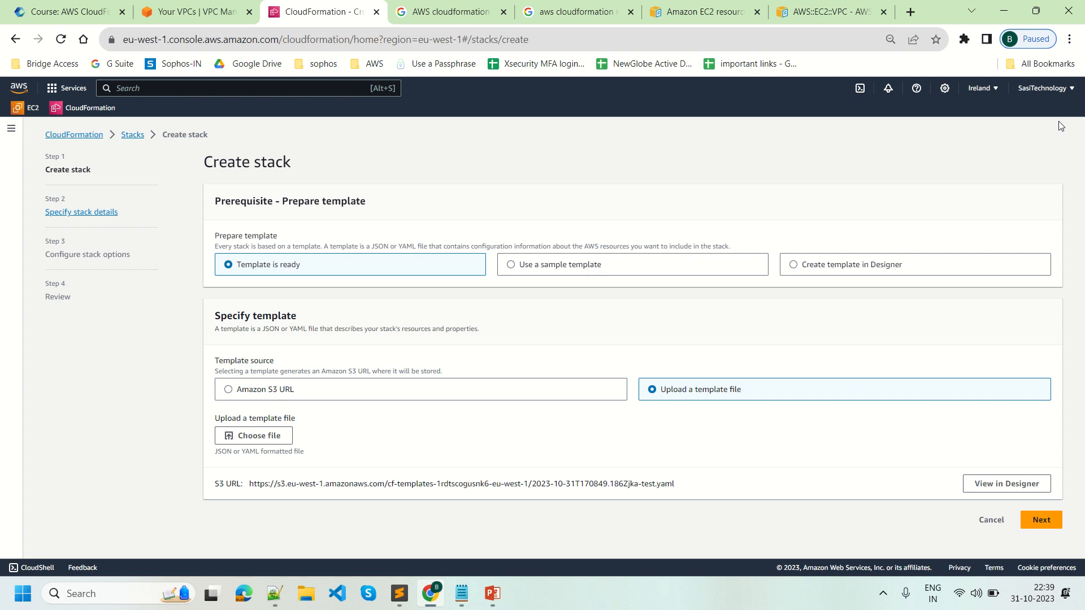
click(265, 436)
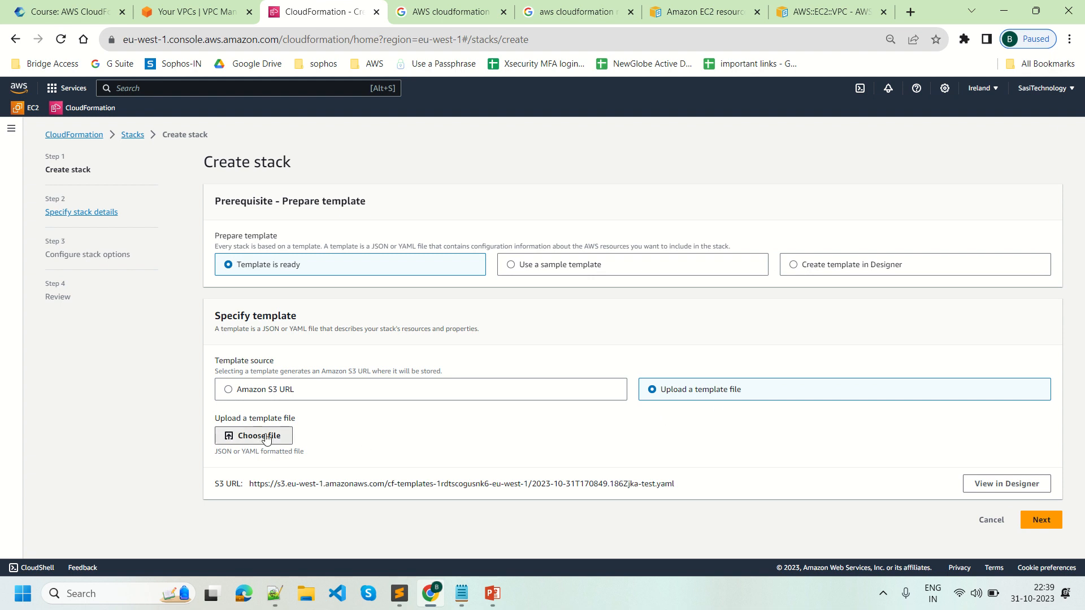
click(175, 205)
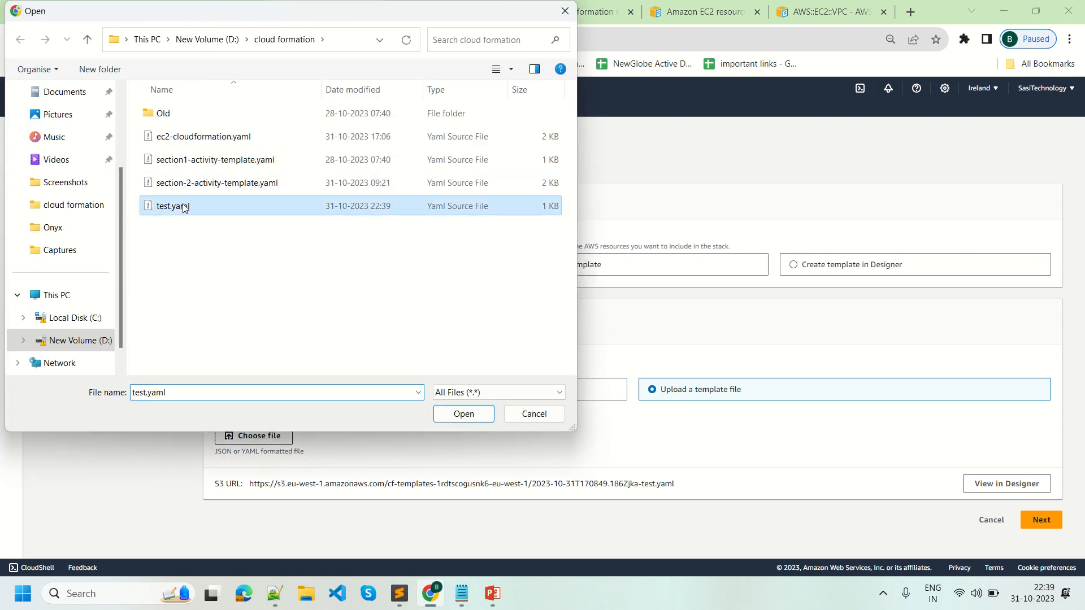
click(466, 415)
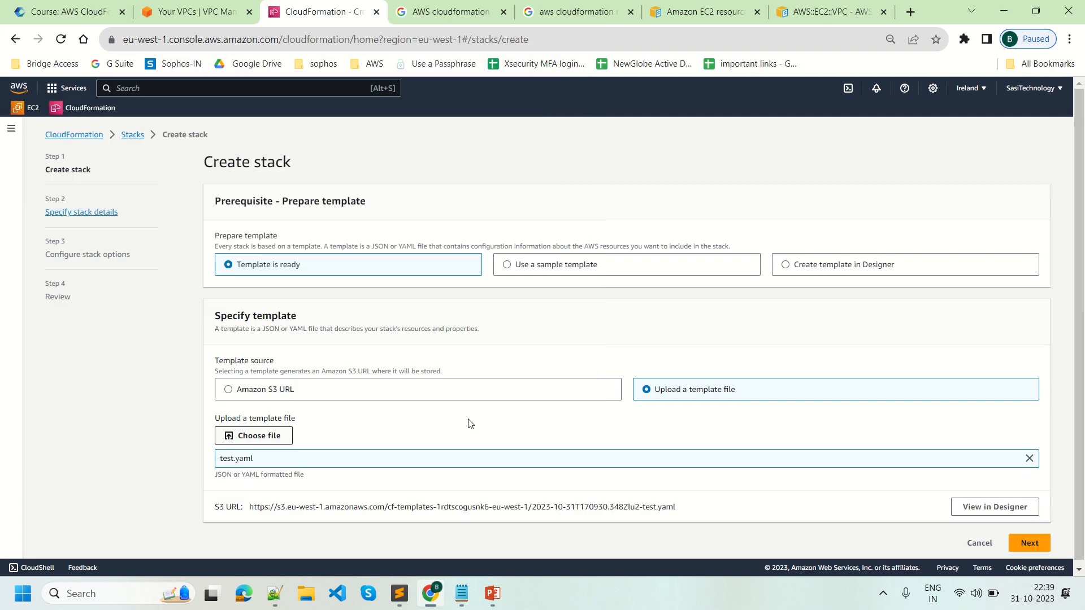
click(1028, 546)
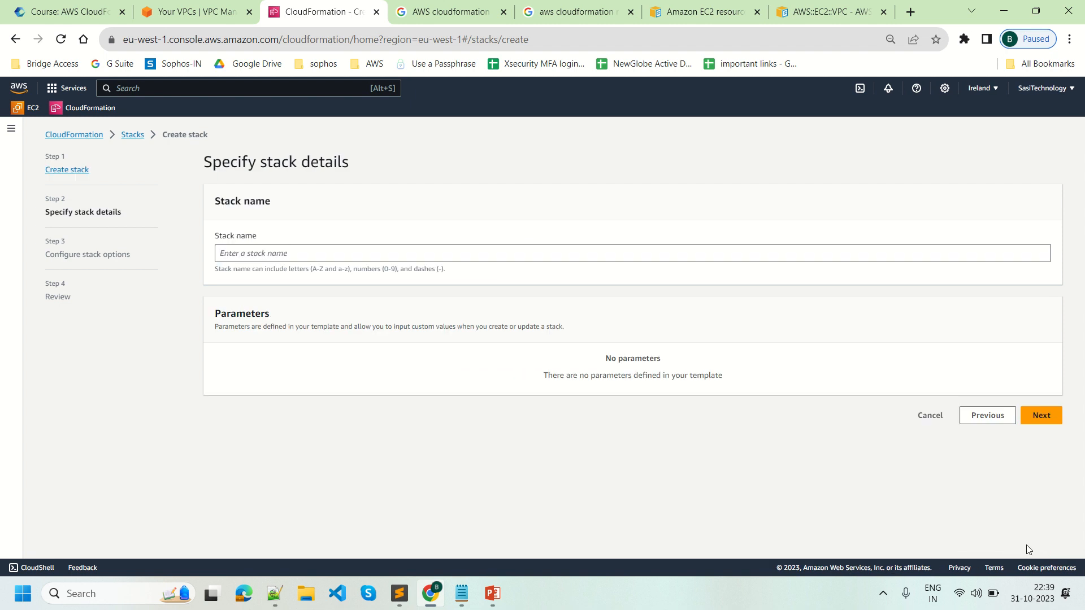
- Name the stack deployVPC and continue to the stack options
click(466, 249)
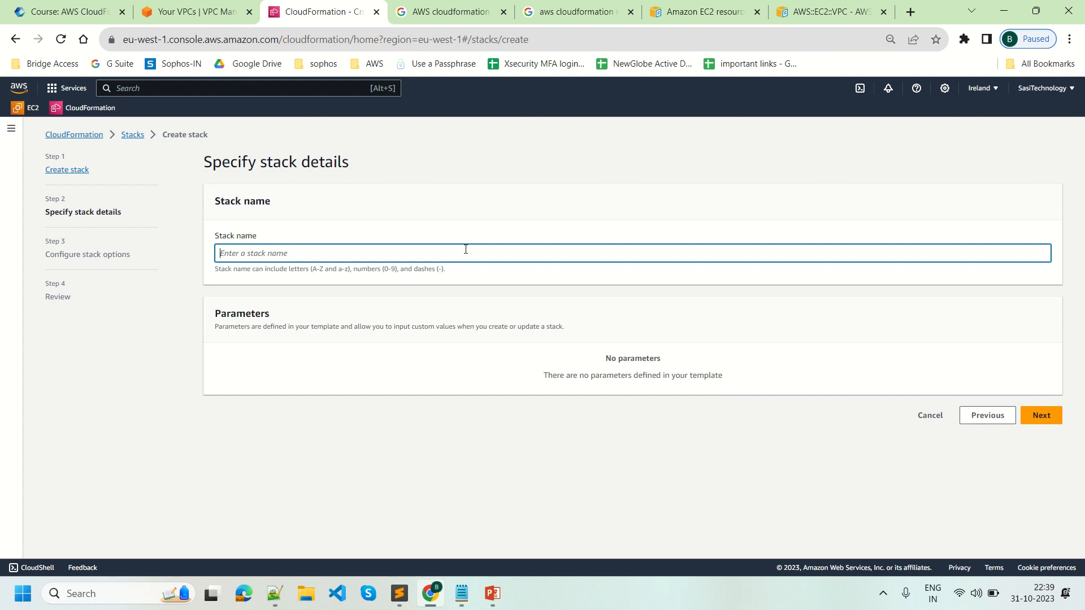
text(deployVPC)
click(1042, 420)
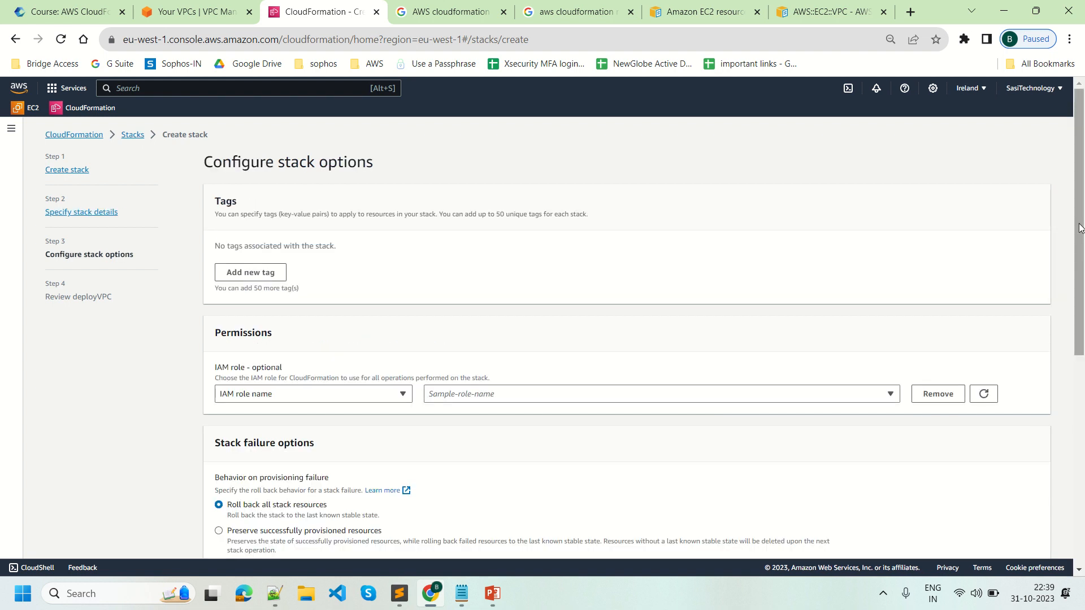
- Keep the default stack options, continue to the review and submit the deployVPC stack for creation
drag(1079, 227, 1080, 418)
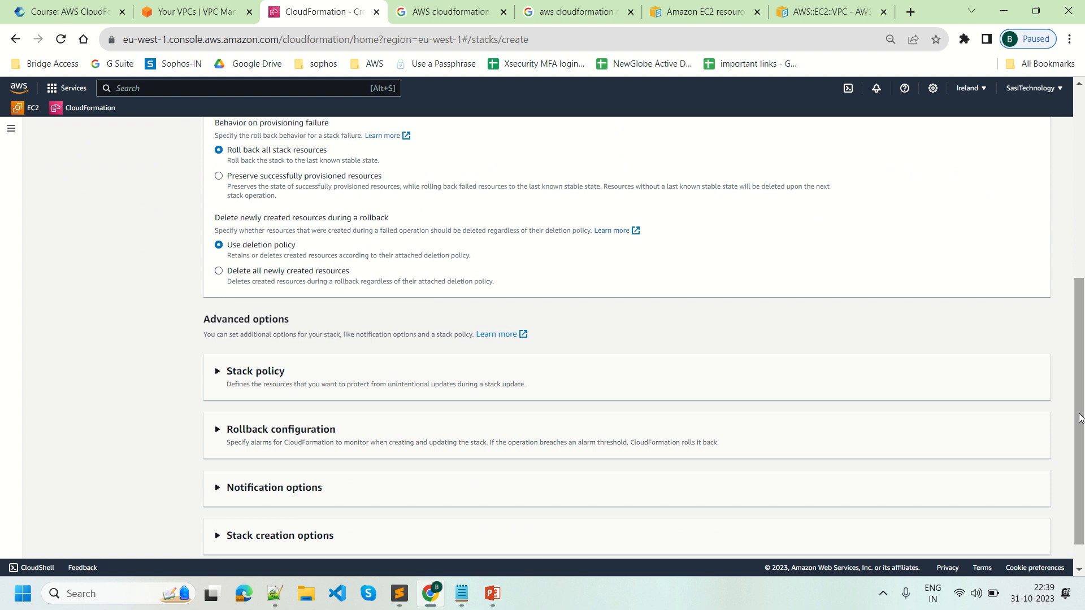
scroll(1082, 367, down, 1)
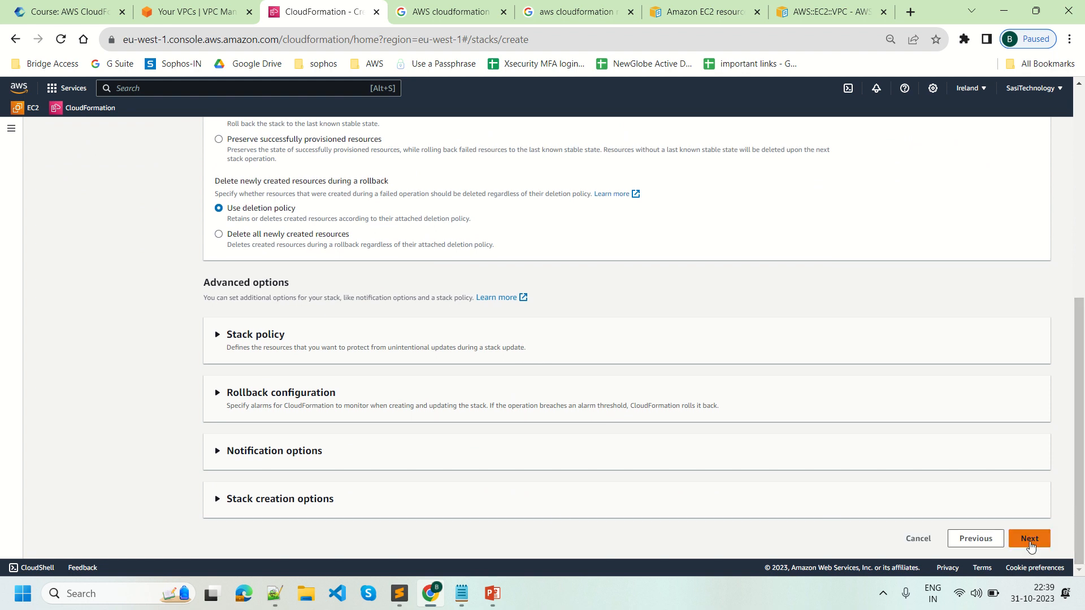
click(1029, 540)
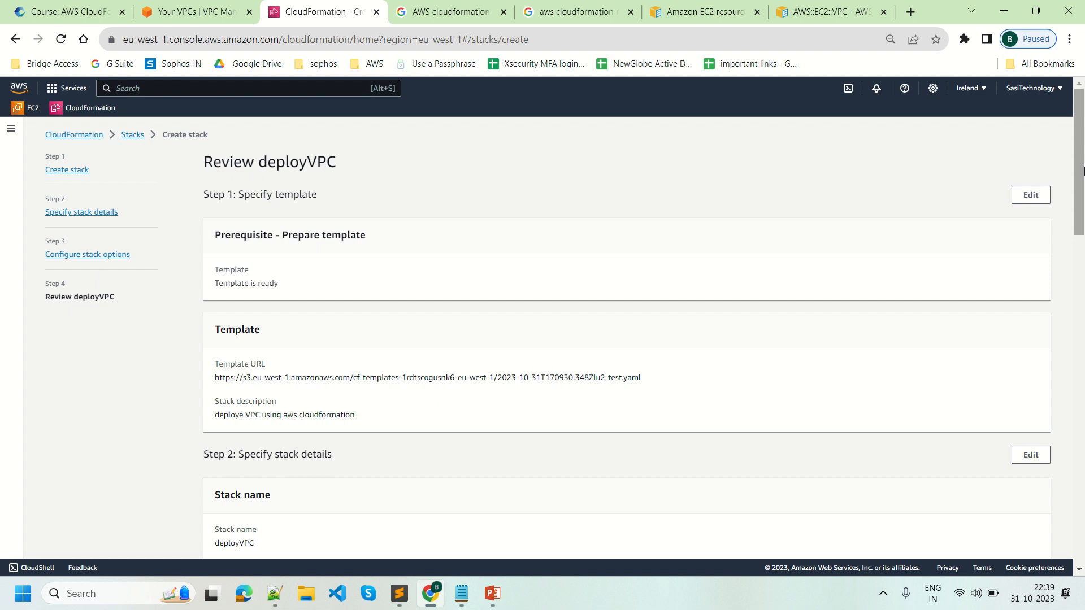
drag(1082, 170, 1080, 500)
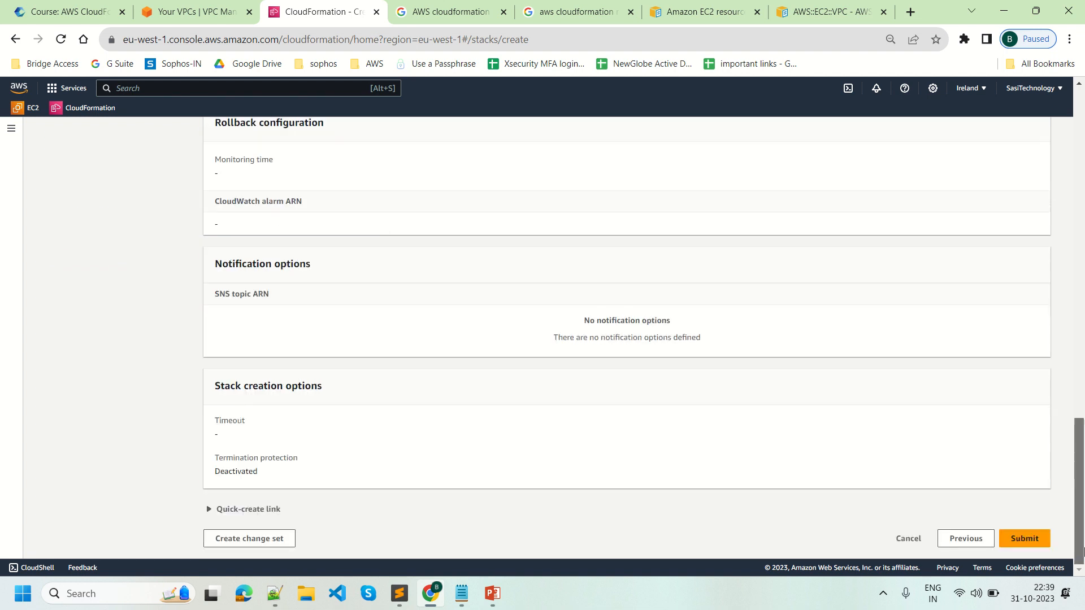
click(1025, 542)
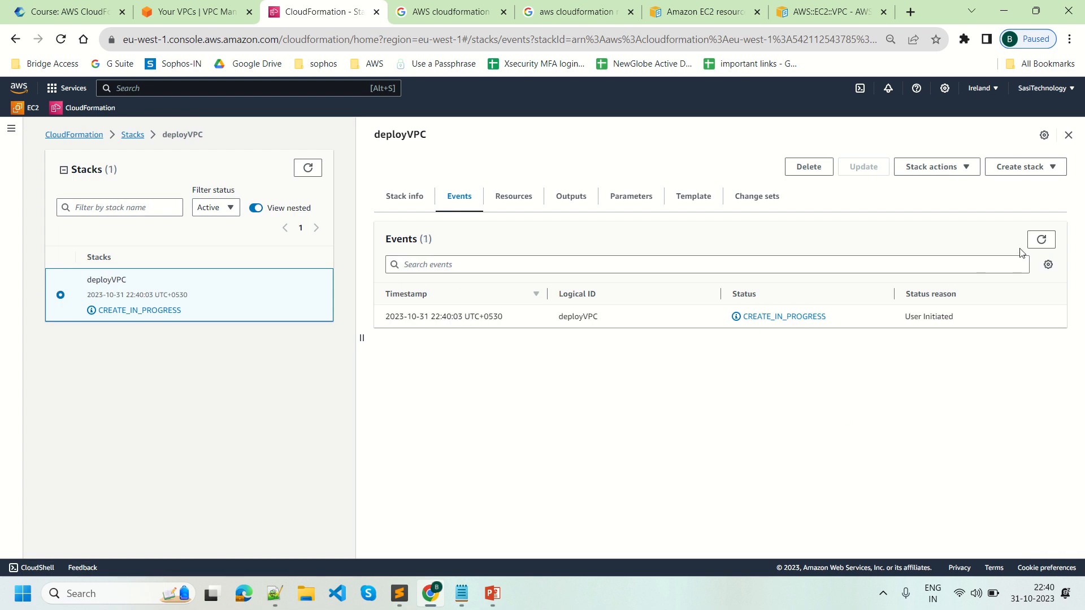
- Refresh the deployVPC stack's events and examine the creation status of the stack and its productionVPC resource
click(1042, 239)
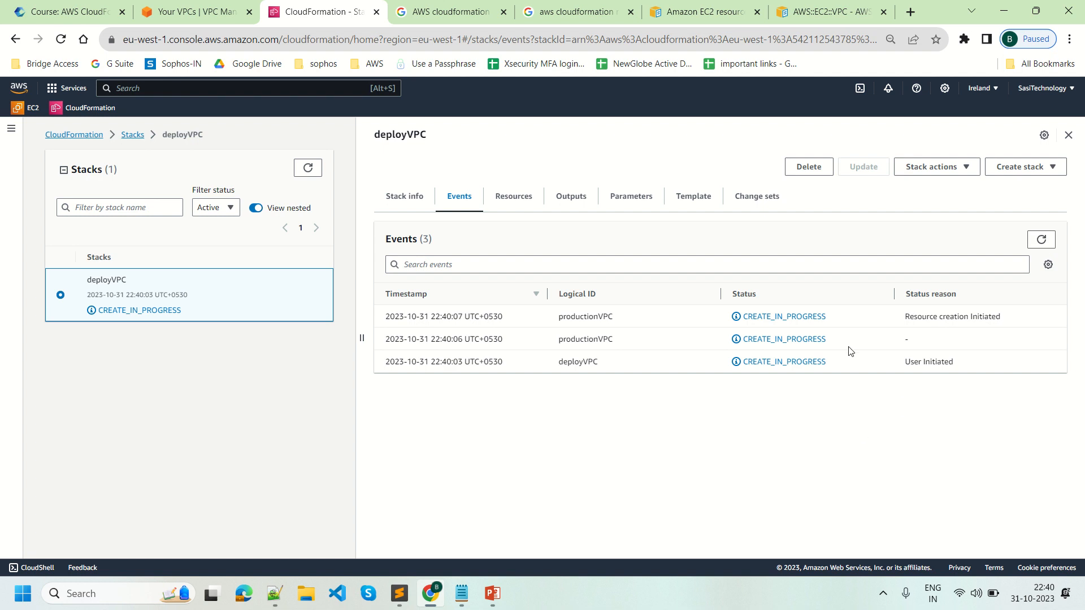
drag(830, 366, 745, 362)
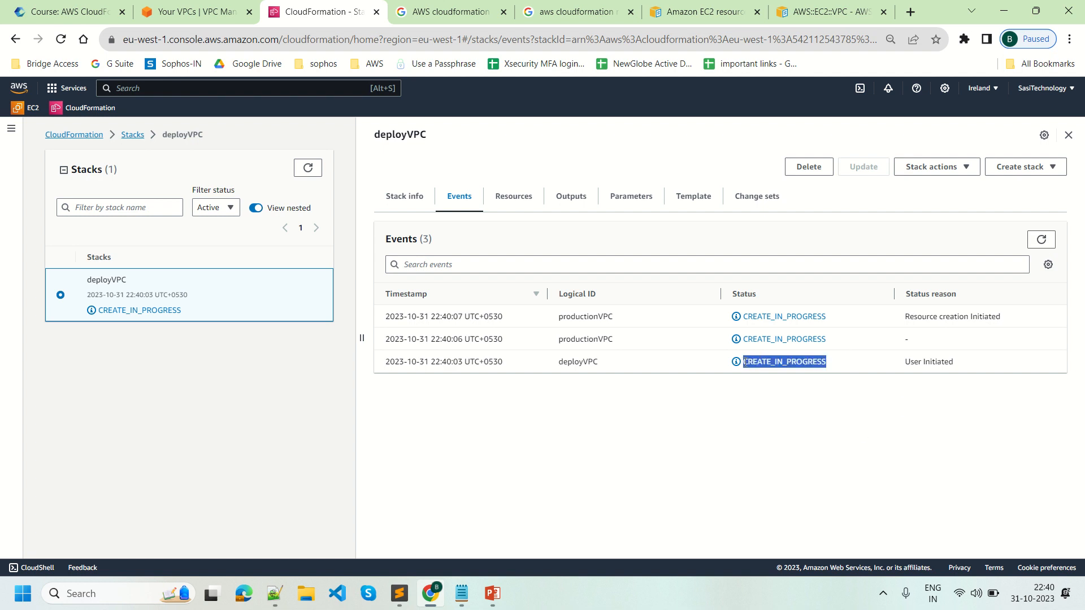
drag(560, 364, 619, 367)
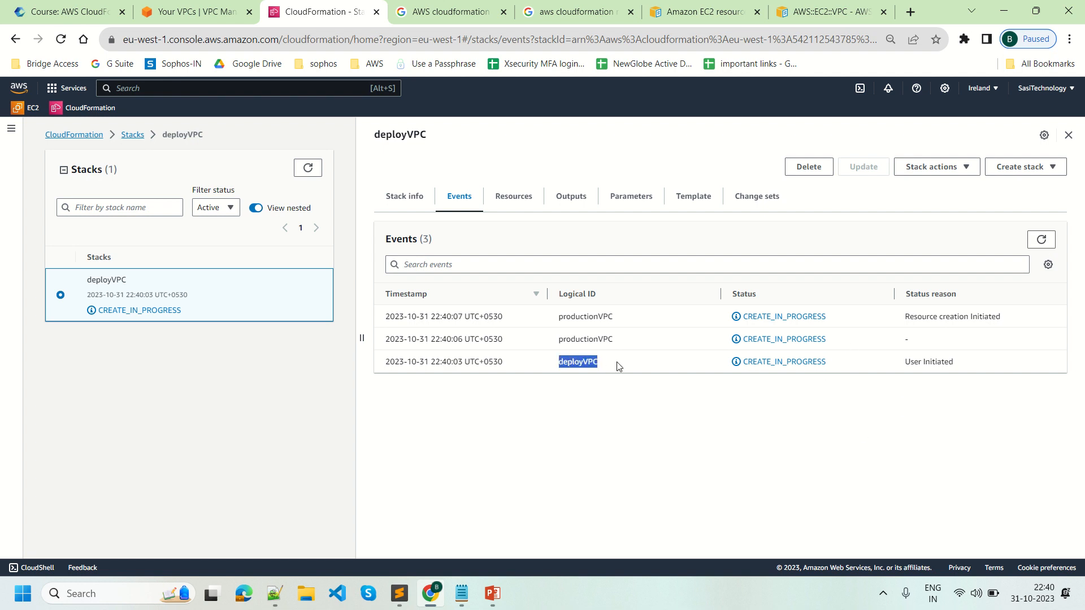
drag(832, 343, 721, 341)
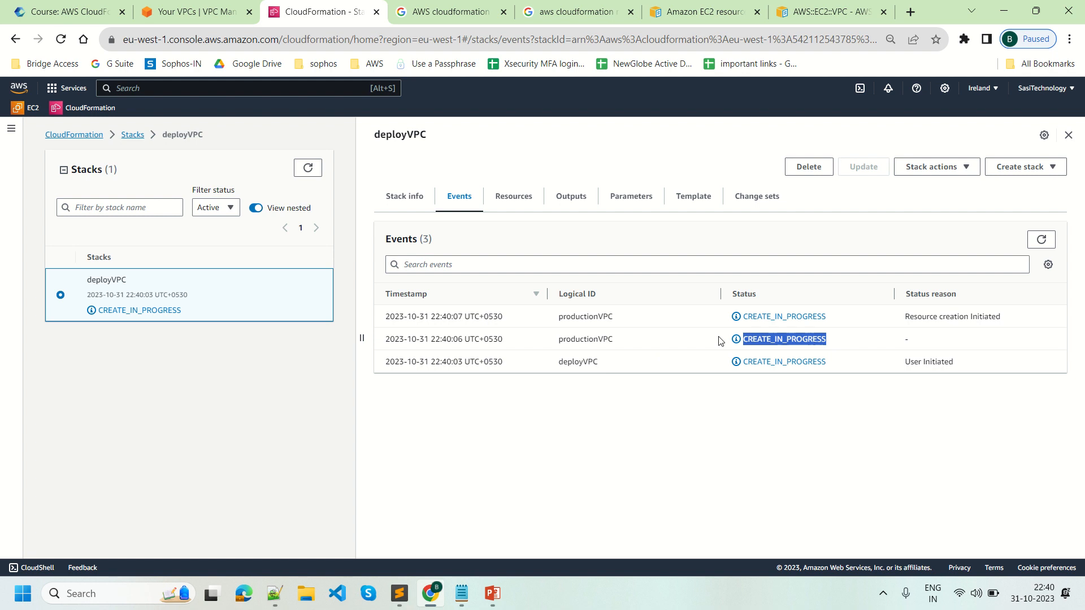
click(1041, 239)
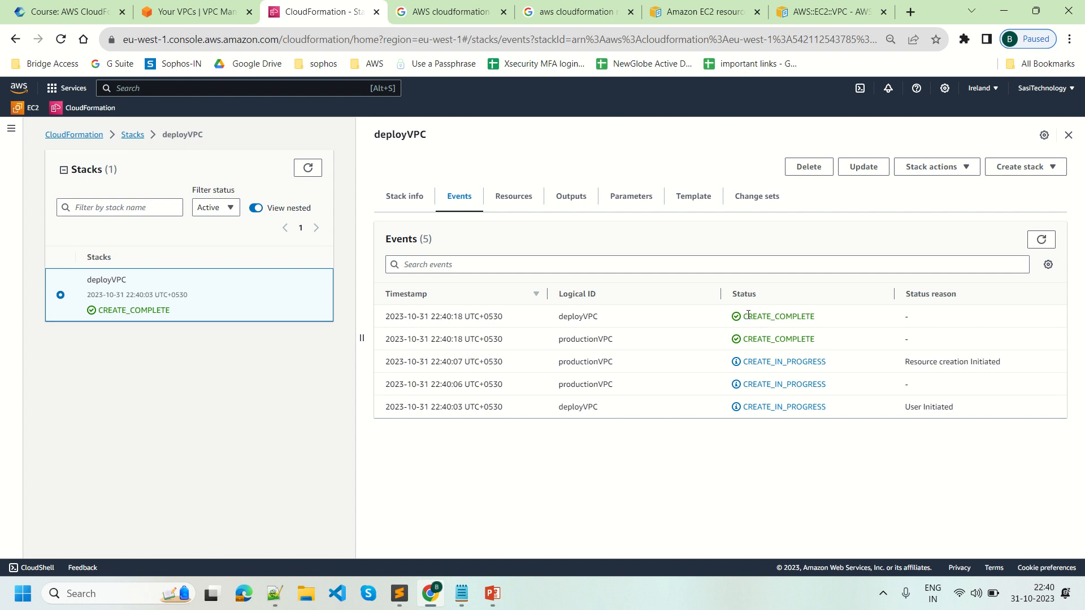
drag(748, 315, 753, 338)
click(826, 338)
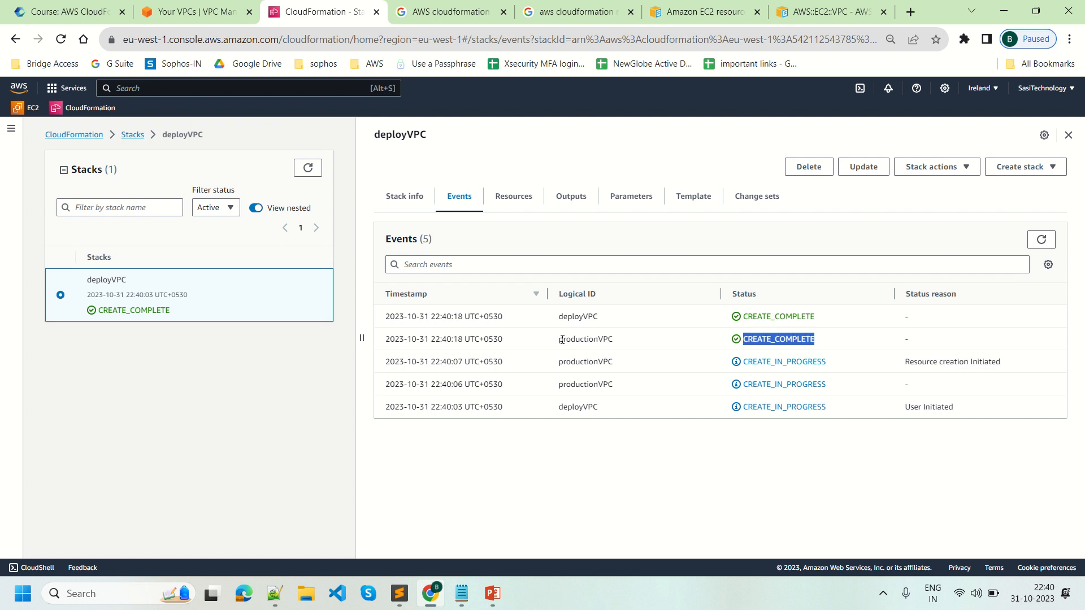
drag(563, 339, 621, 347)
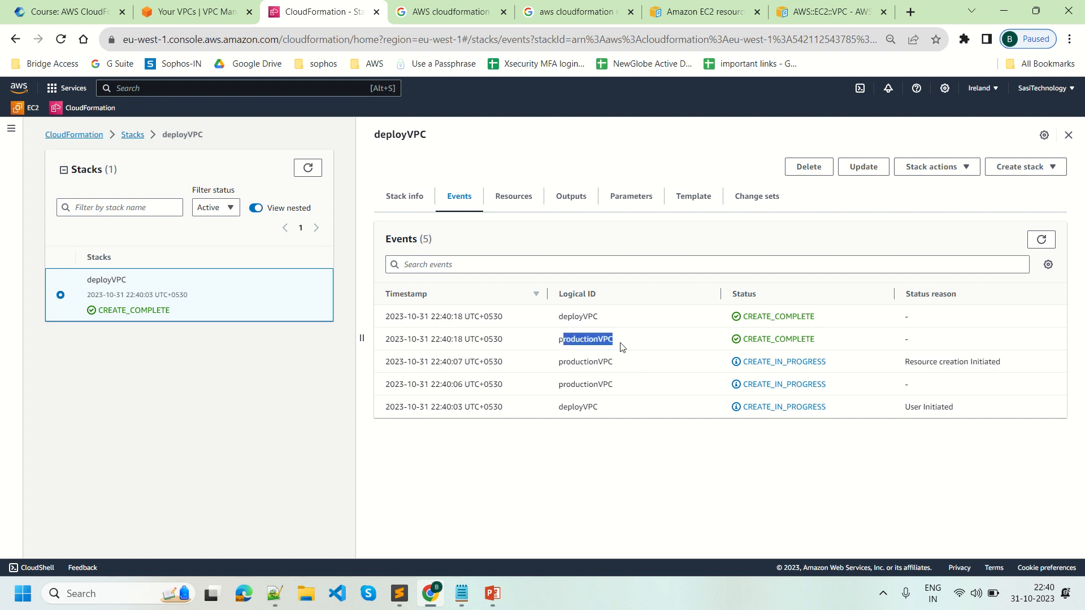
- Return to the VPC console, search the services for VPC and open the region's list of VPCs
click(192, 12)
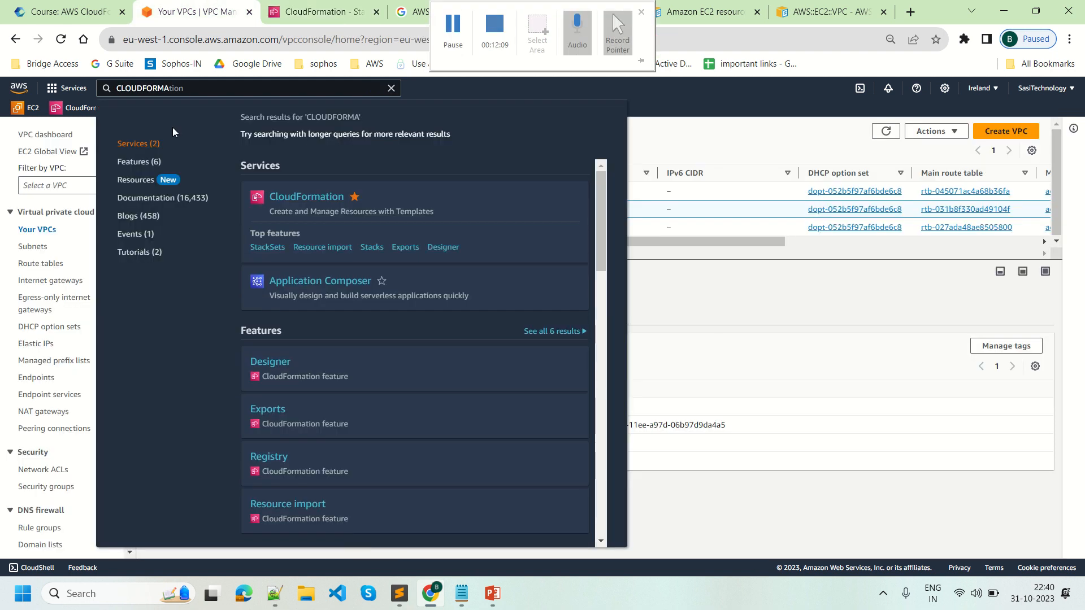
click(191, 88)
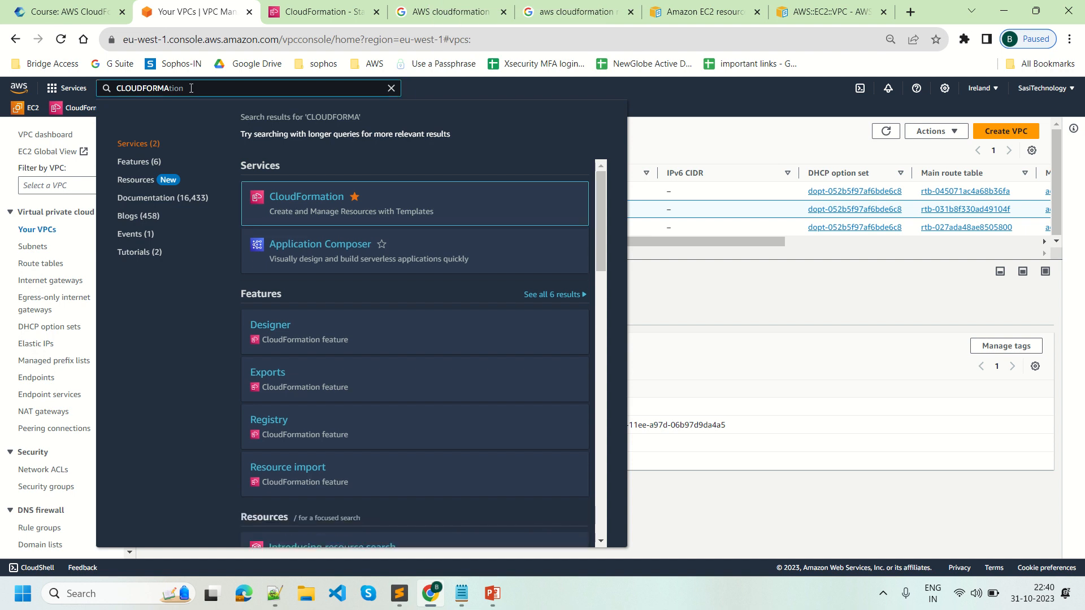
key(ctrl+a)
text(VPC)
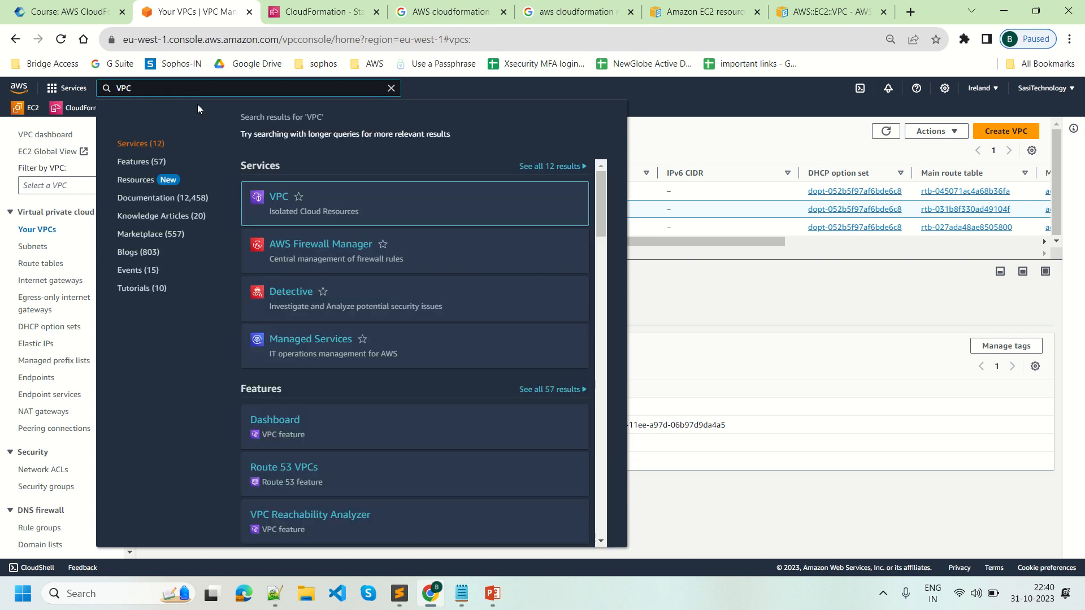
click(276, 197)
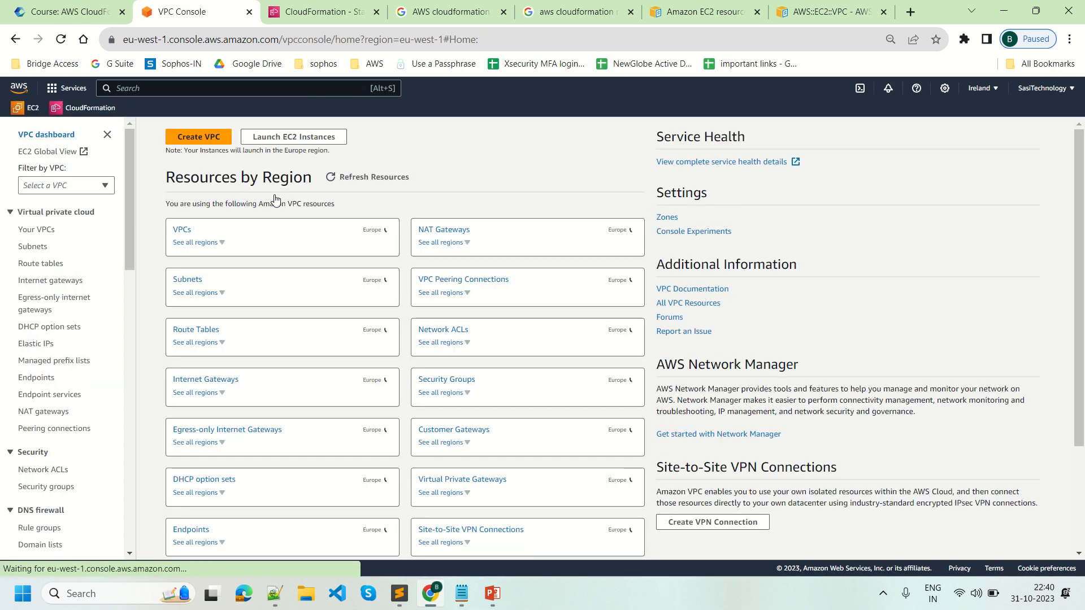
click(179, 232)
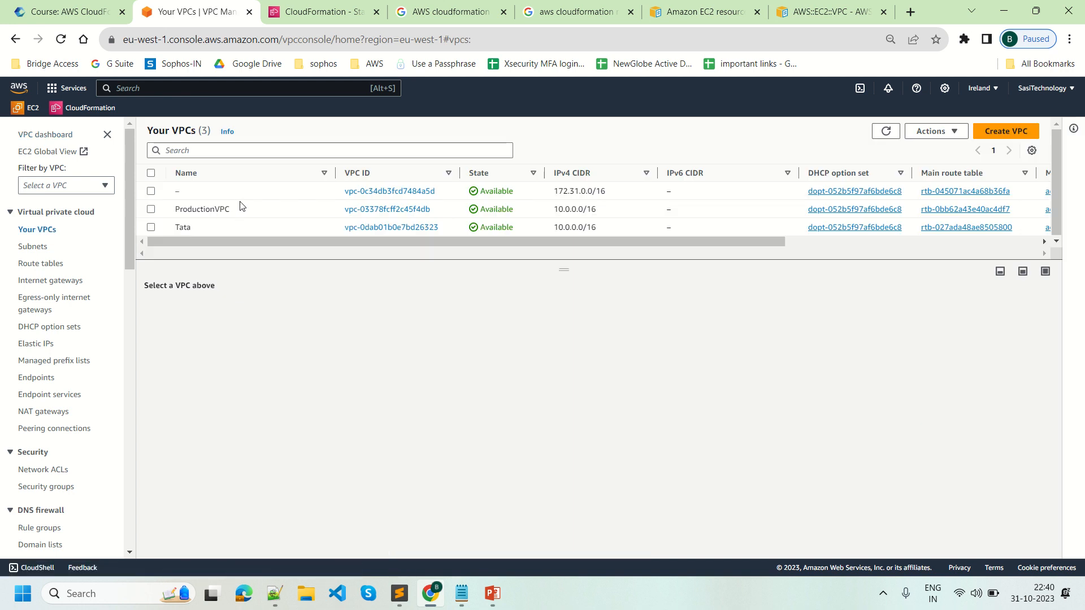
- Show the ProductionVPC's tags, widen the Key column to read the full keys, and copy the value of the stack-name tag
drag(177, 207, 232, 211)
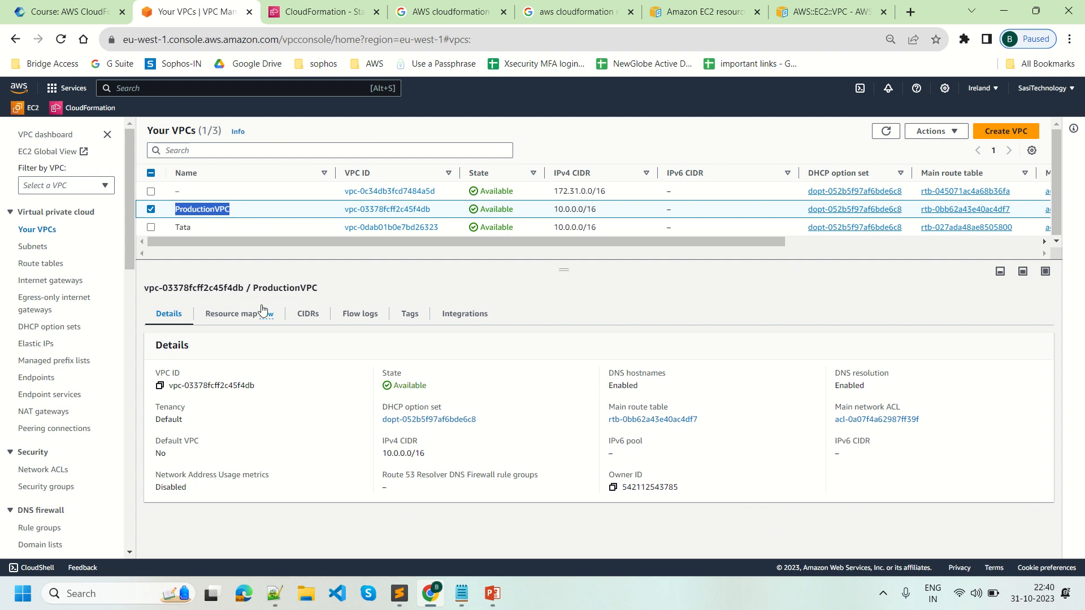
click(411, 315)
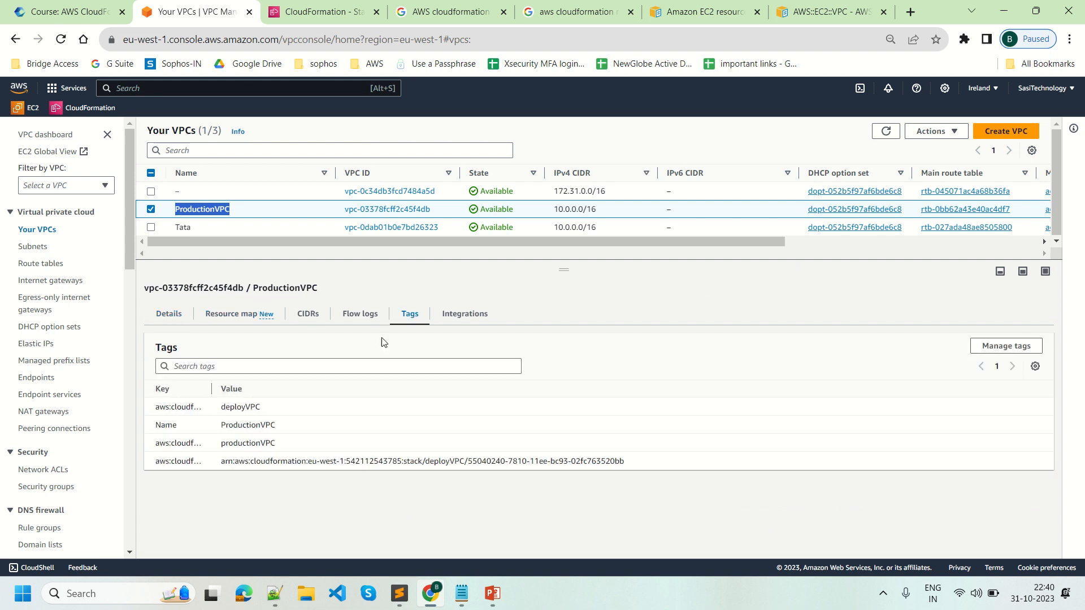
drag(213, 386, 331, 388)
drag(272, 409, 155, 408)
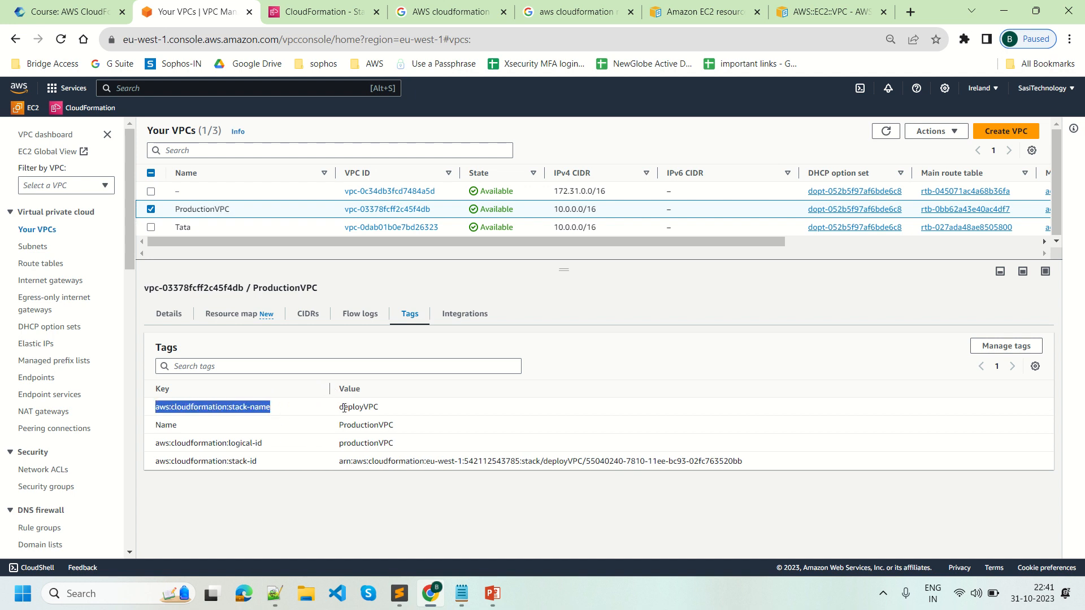
drag(338, 408, 384, 411)
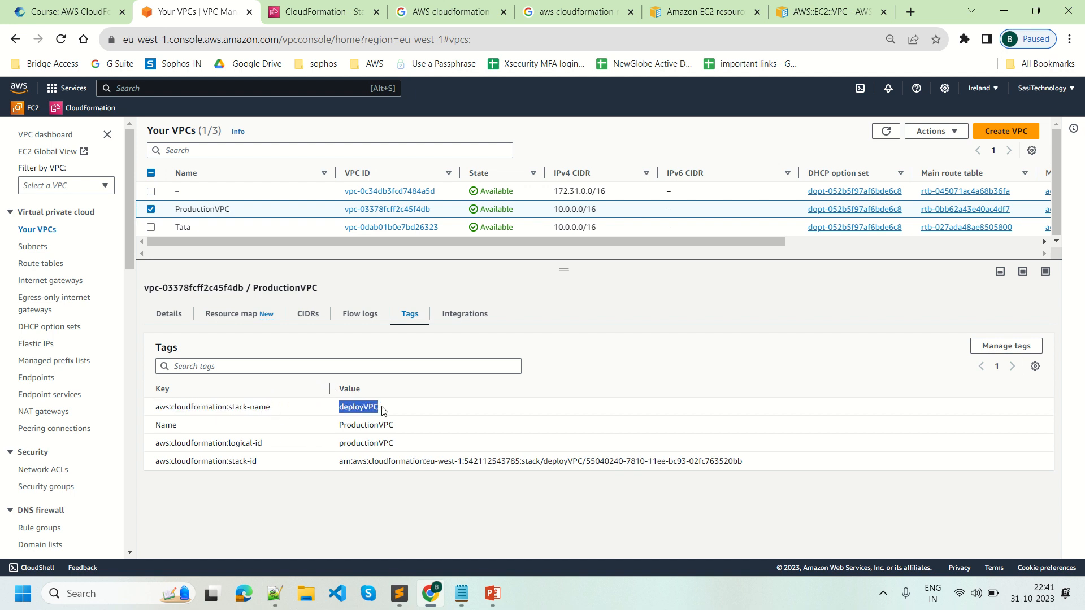
key(ctrl+c)
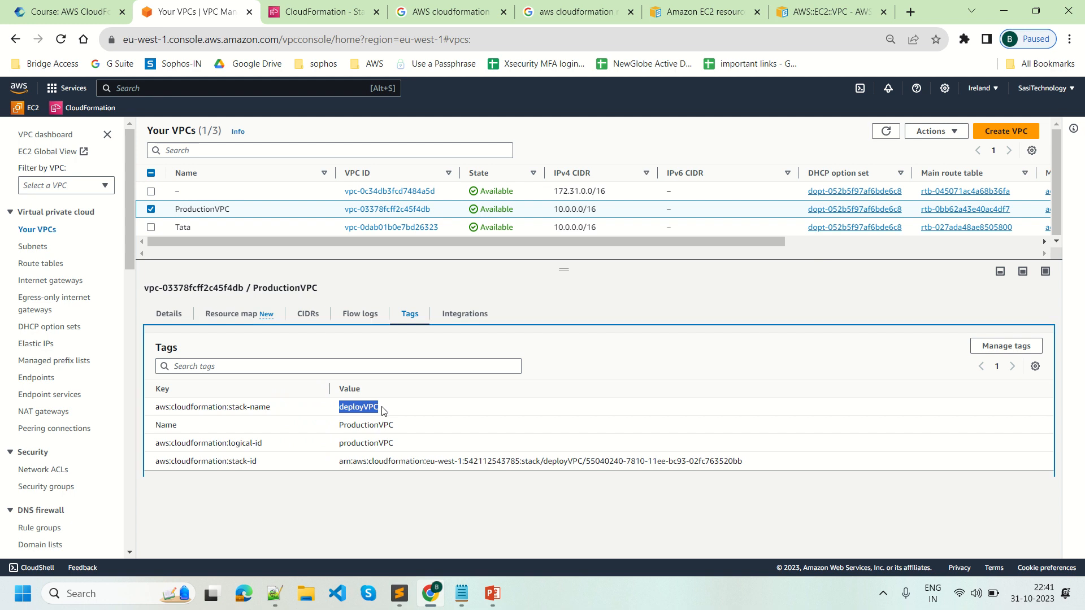
- Open the deployVPC stack's info in CloudFormation and check its name against the VPC's stack-name tag
click(333, 11)
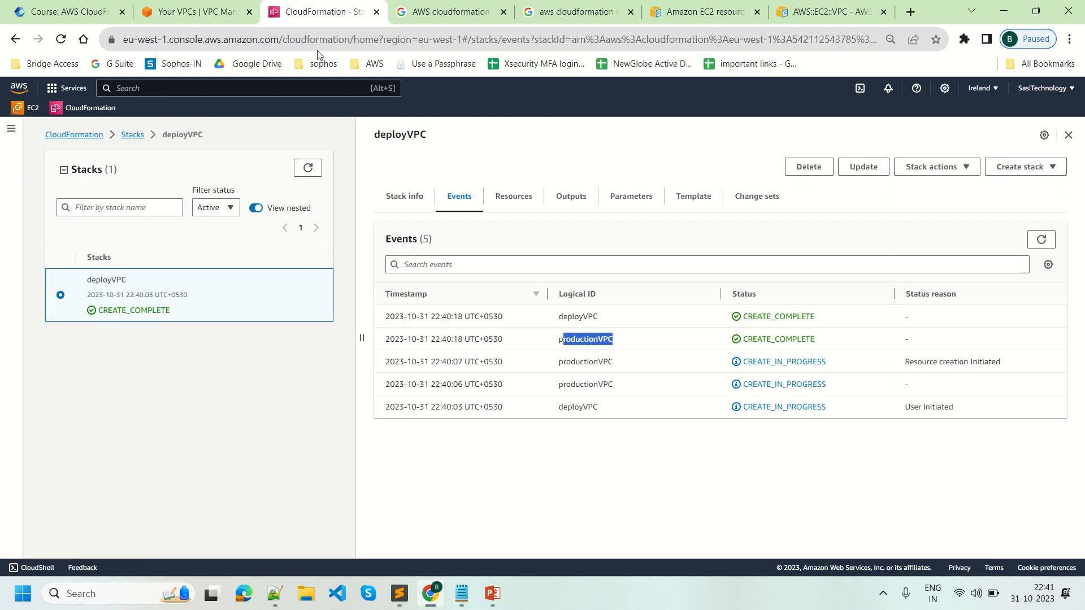
click(406, 208)
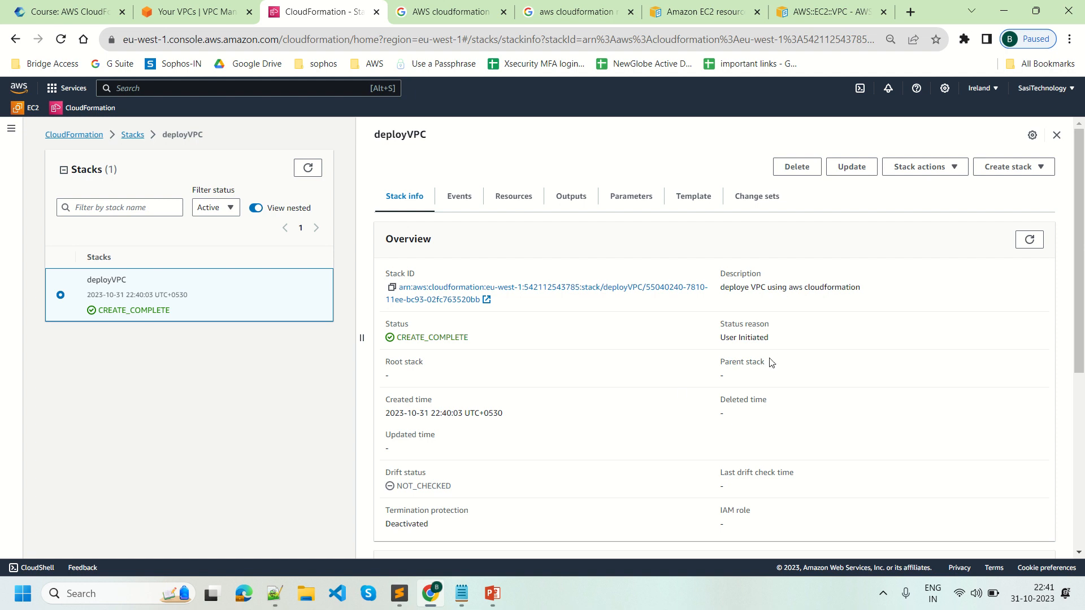
drag(87, 279, 139, 287)
- Compare the ProductionVPC's Name tag with the tag key and value in test.yaml, switching to Sublime Text and back to Chrome
click(198, 3)
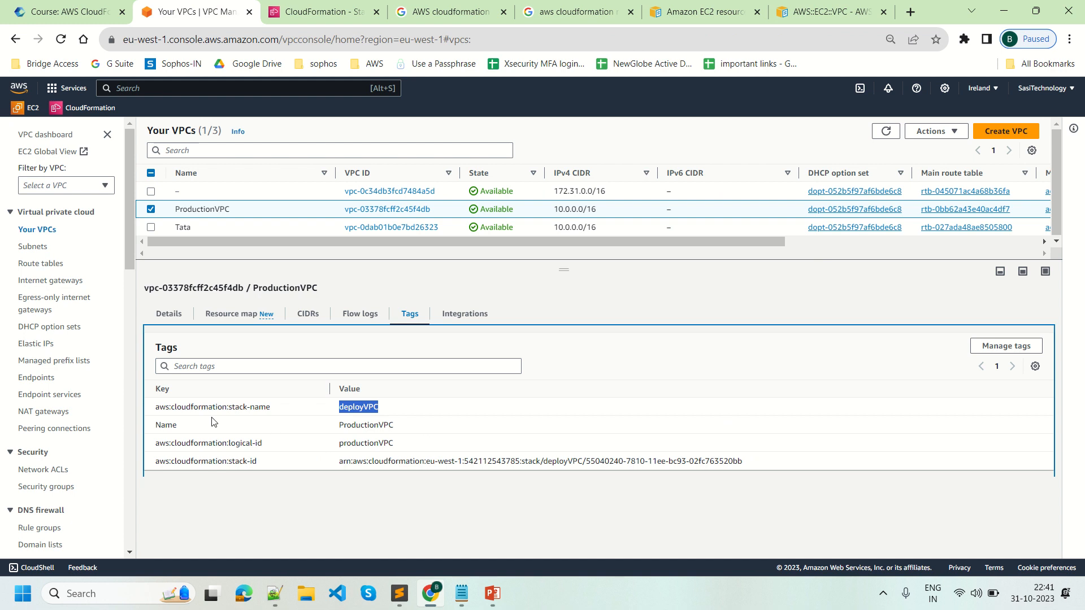
drag(178, 426, 156, 428)
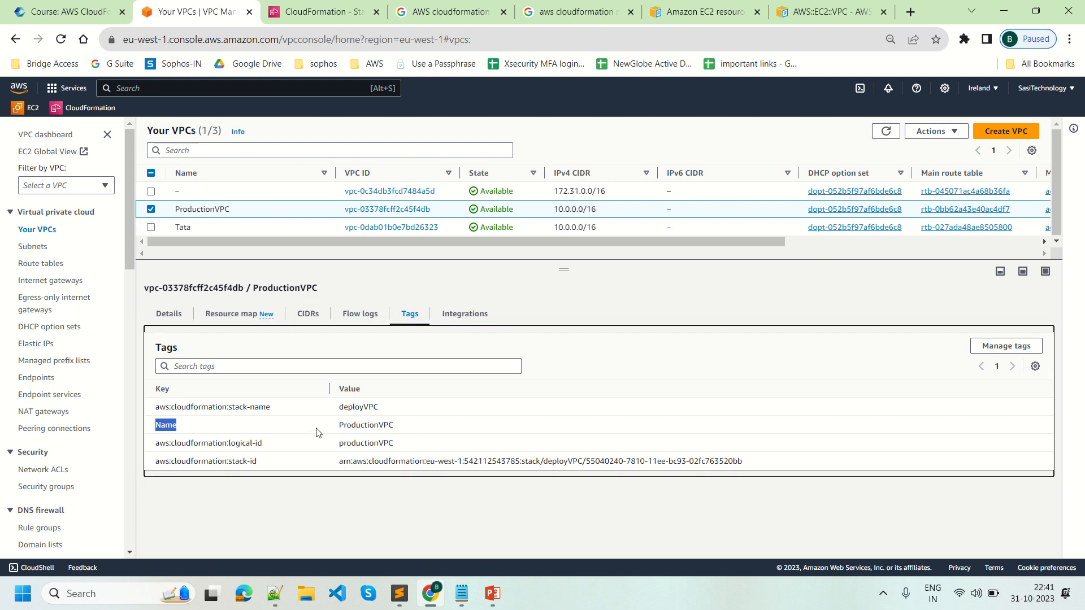
drag(340, 425, 408, 429)
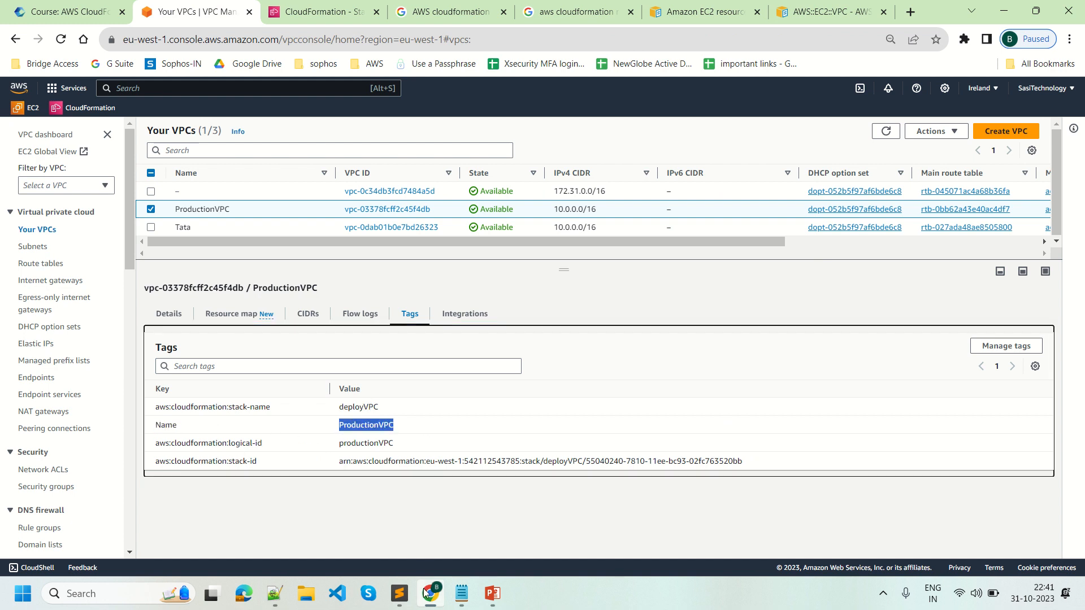
click(404, 601)
click(290, 313)
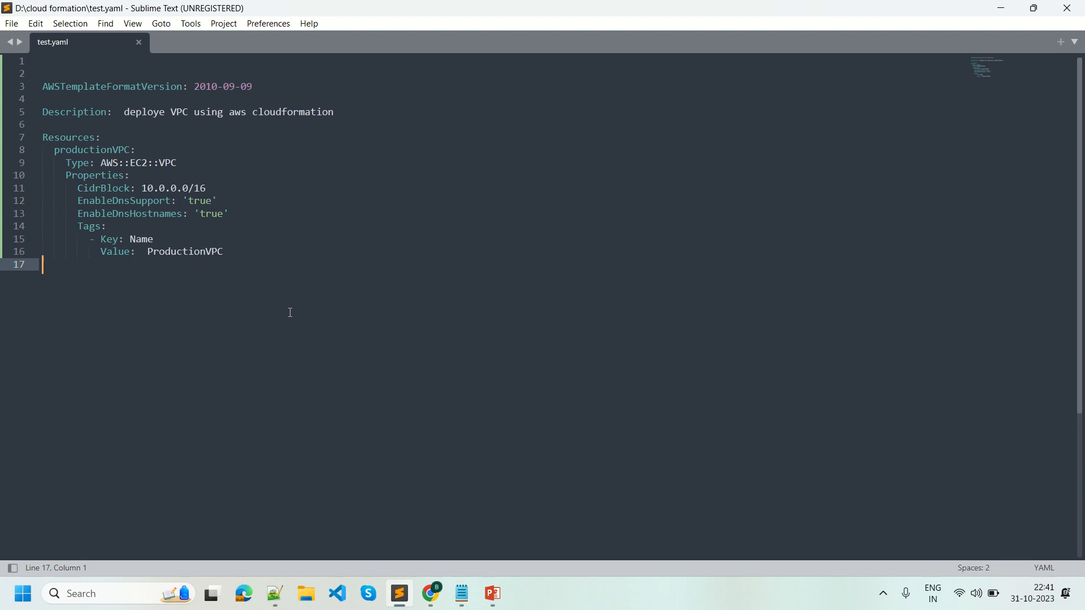
double_click(132, 238)
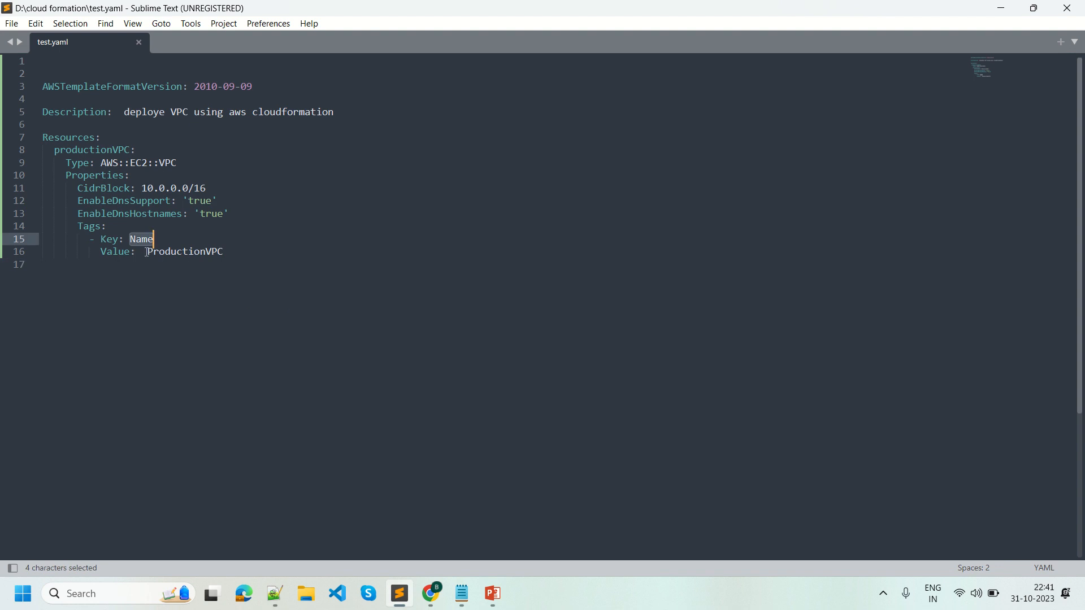
drag(147, 252, 230, 257)
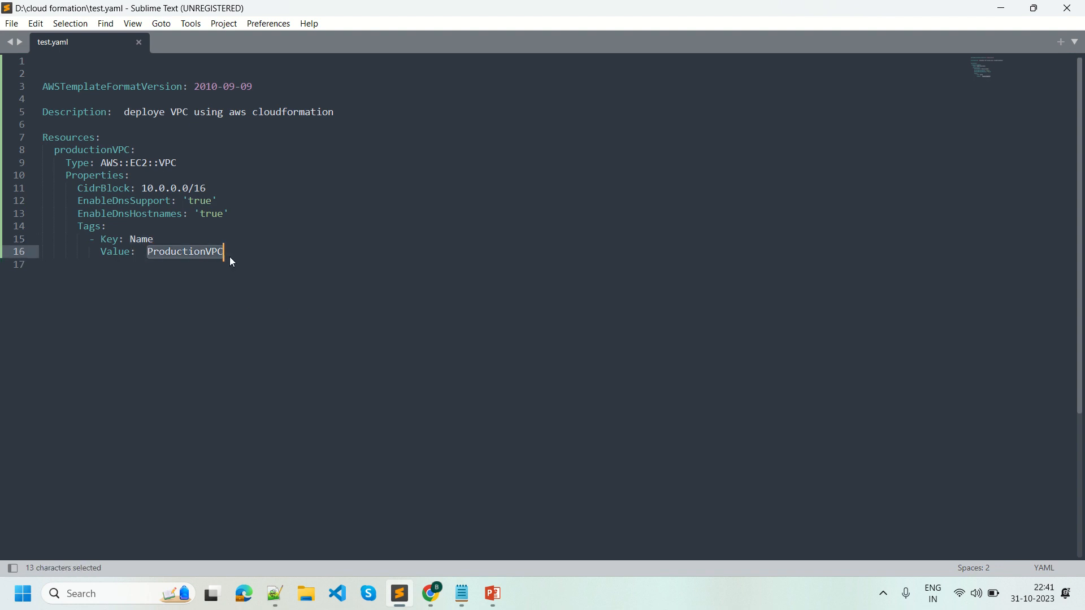
click(433, 594)
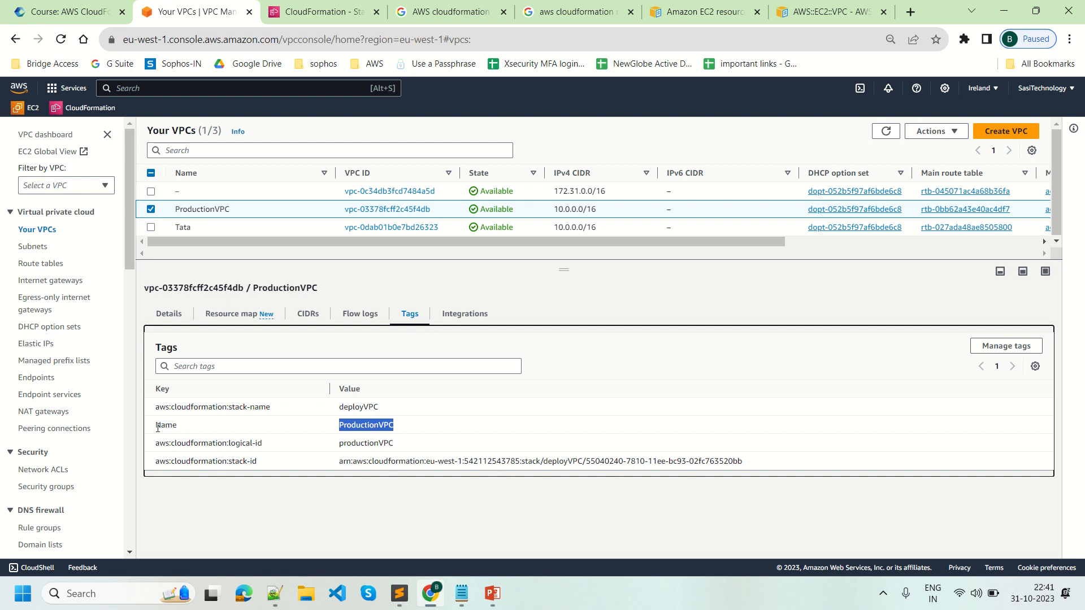
drag(158, 428, 404, 435)
mouse_move(530, 3)
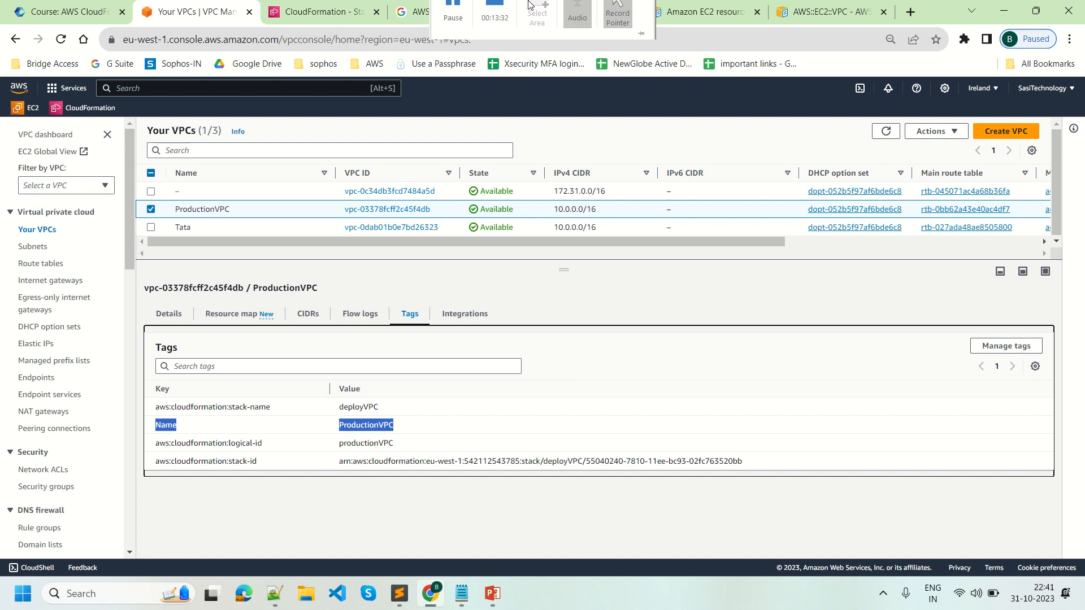